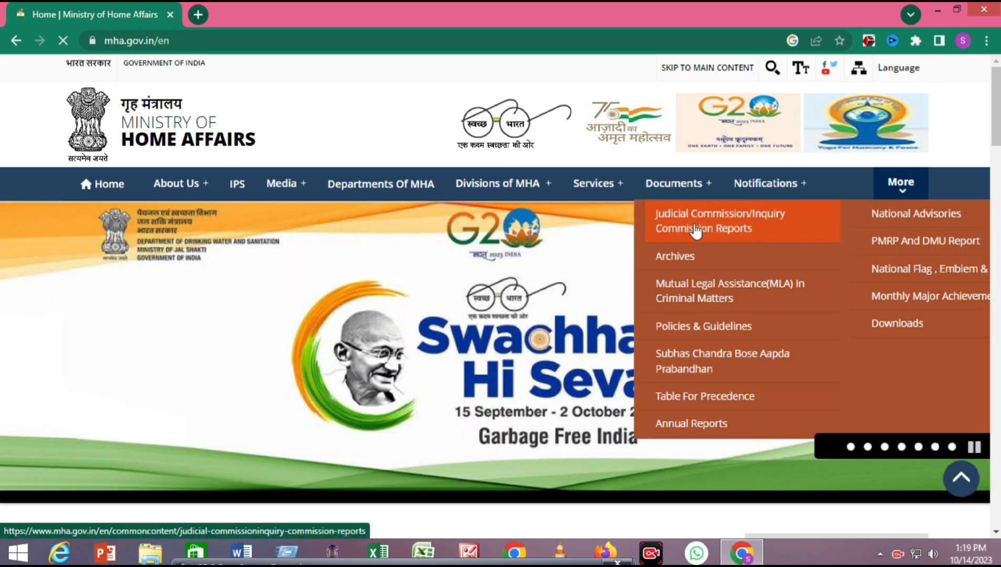
- Open the Vacancies list and download the notice for SA/Exe & MTS(Gen) in IB
{"action": "mouse_move", "coordinate": [766, 189]}
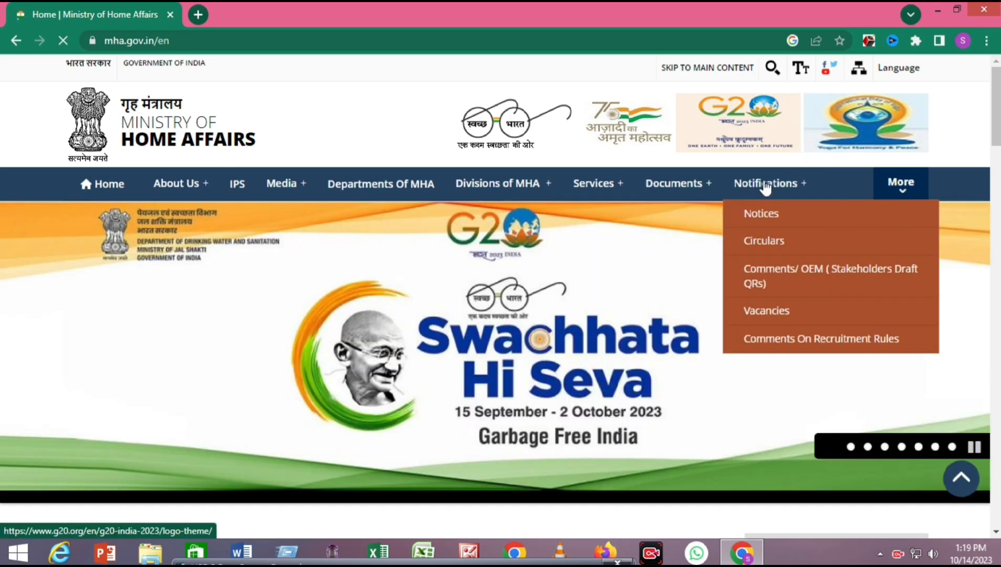
{"action": "left_click", "coordinate": [767, 312]}
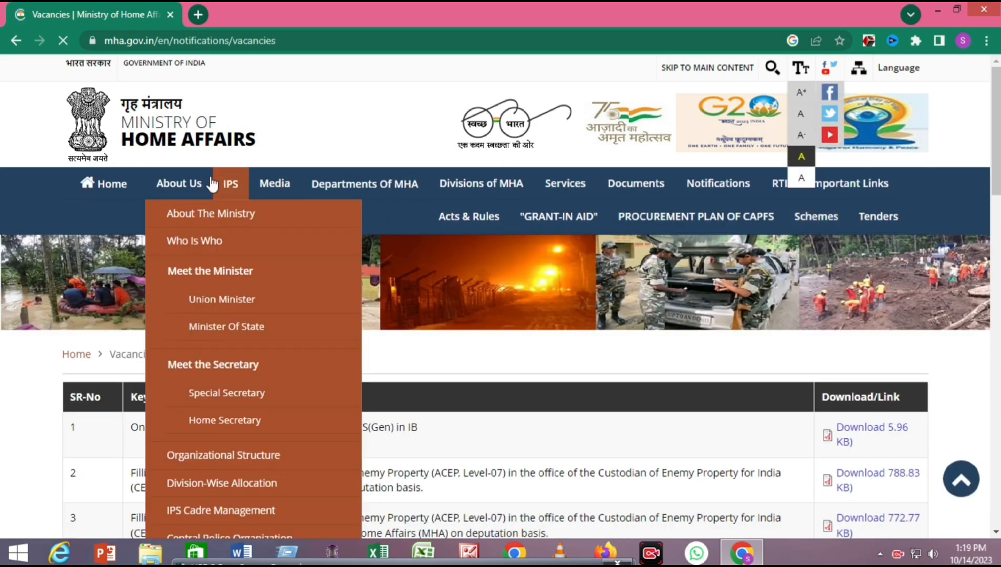
{"action": "scroll", "coordinate": [440, 246], "scroll_direction": "down", "scroll_amount": 5}
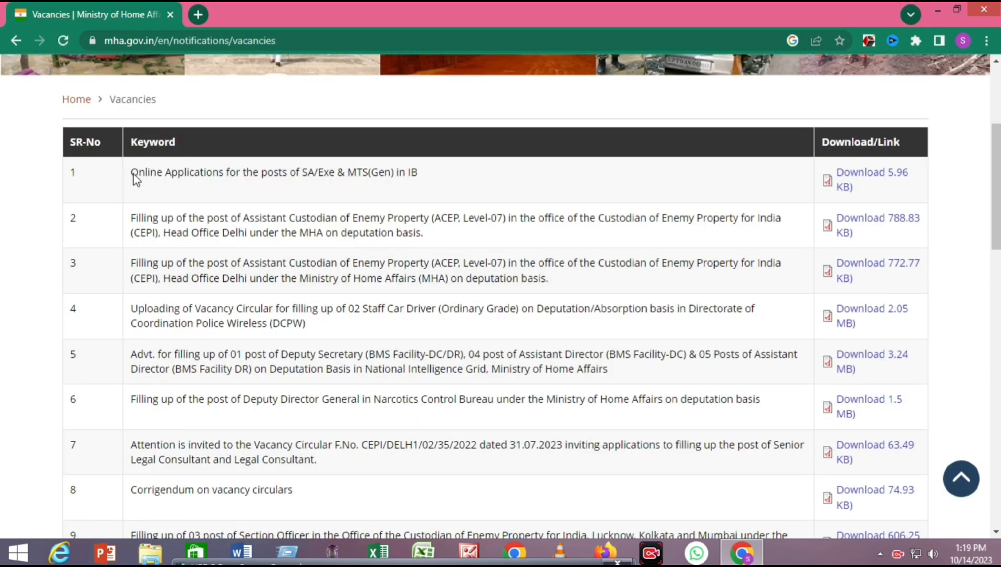
{"action": "left_click_drag", "start_coordinate": [132, 175], "coordinate": [575, 176]}
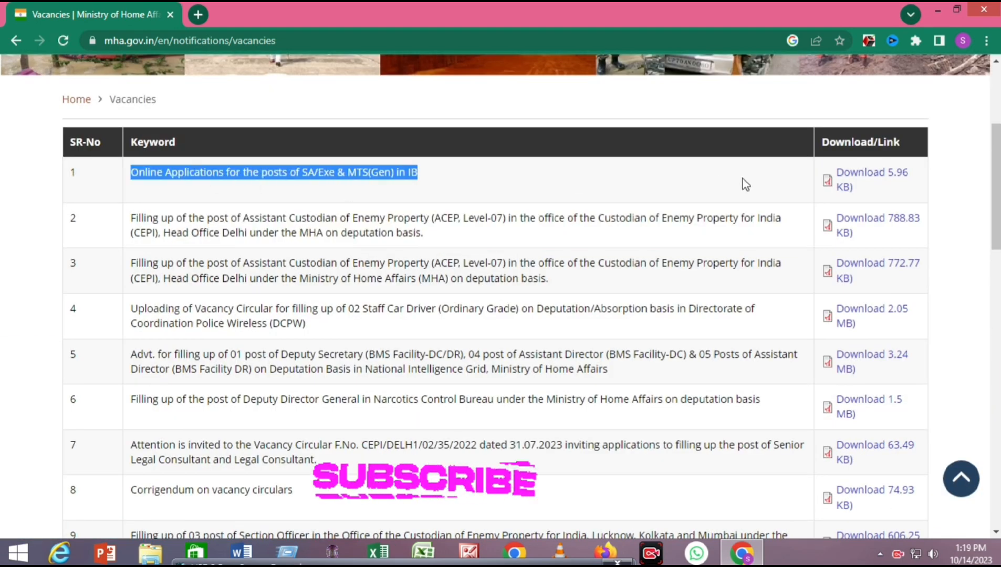
{"action": "left_click", "coordinate": [875, 176]}
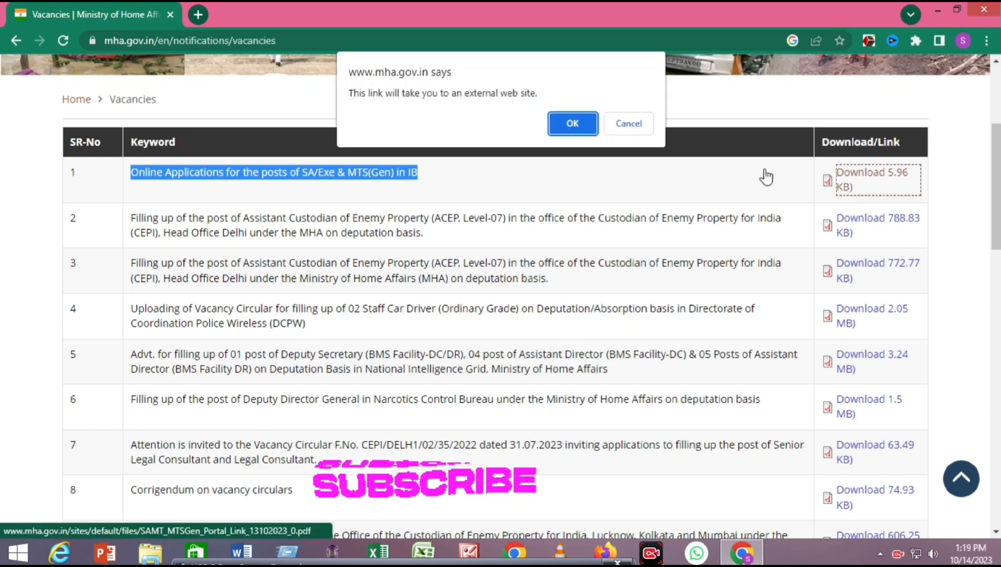
- Accept the external-site warning and copy the application portal link from the PDF notice
{"action": "left_click", "coordinate": [572, 124]}
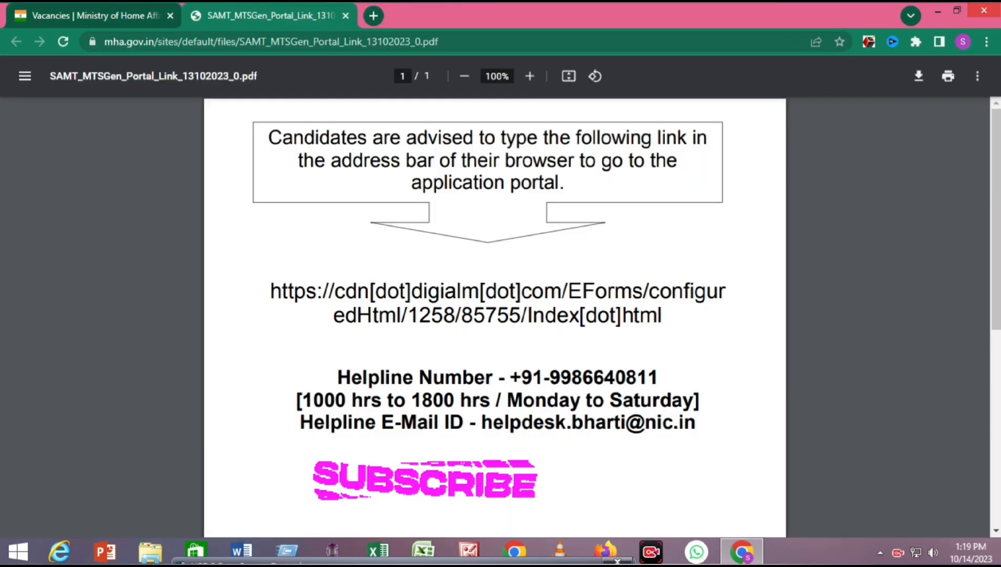
{"action": "mouse_move", "coordinate": [998, 6]}
{"action": "left_click_drag", "start_coordinate": [663, 316], "coordinate": [257, 284]}
{"action": "right_click", "coordinate": [301, 297]}
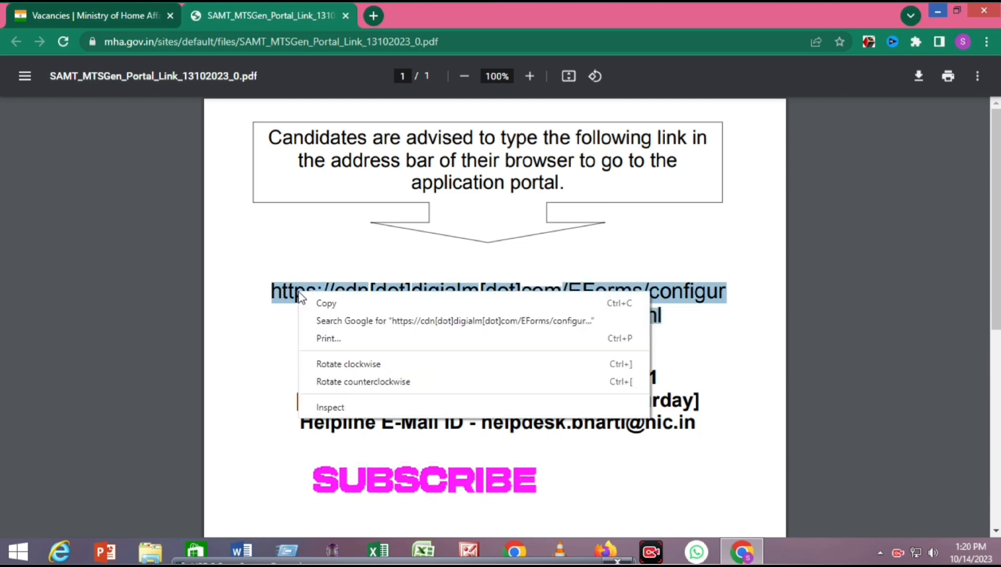
{"action": "left_click", "coordinate": [326, 304]}
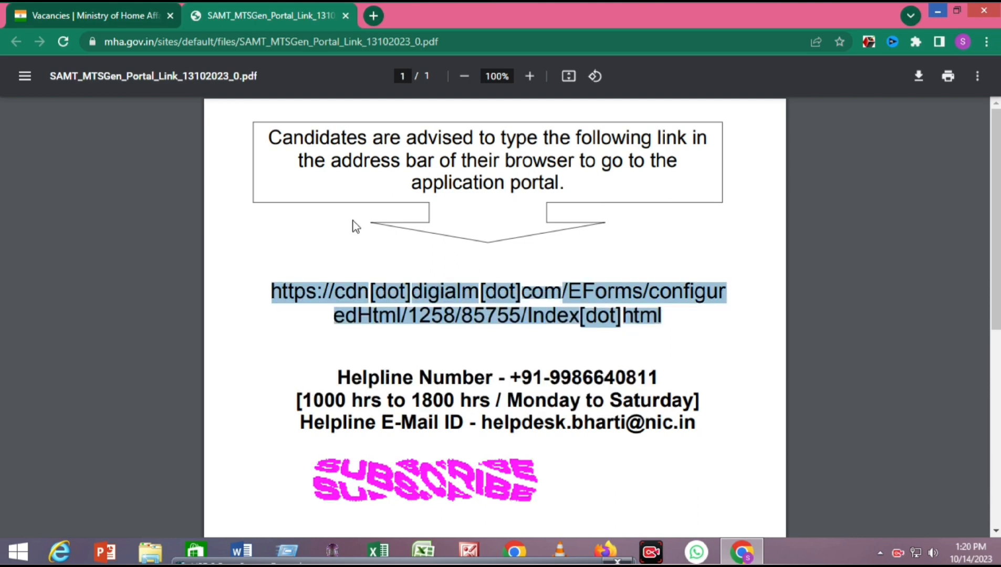
- Paste the link in a new tab, replace [dot] with '.', and load it
{"action": "left_click", "coordinate": [374, 15]}
{"action": "key", "text": "ctrl+v"}
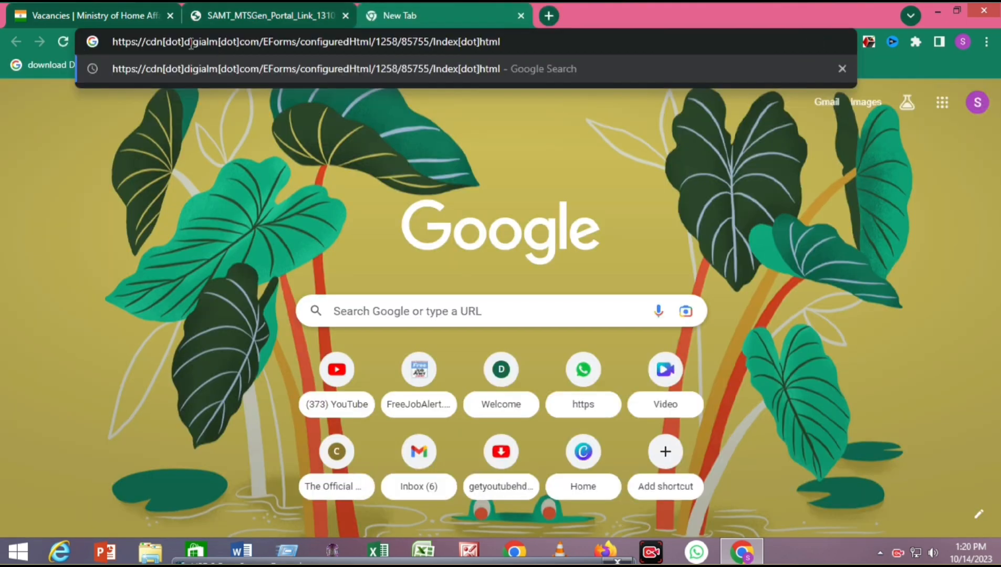
{"action": "left_click", "coordinate": [441, 42]}
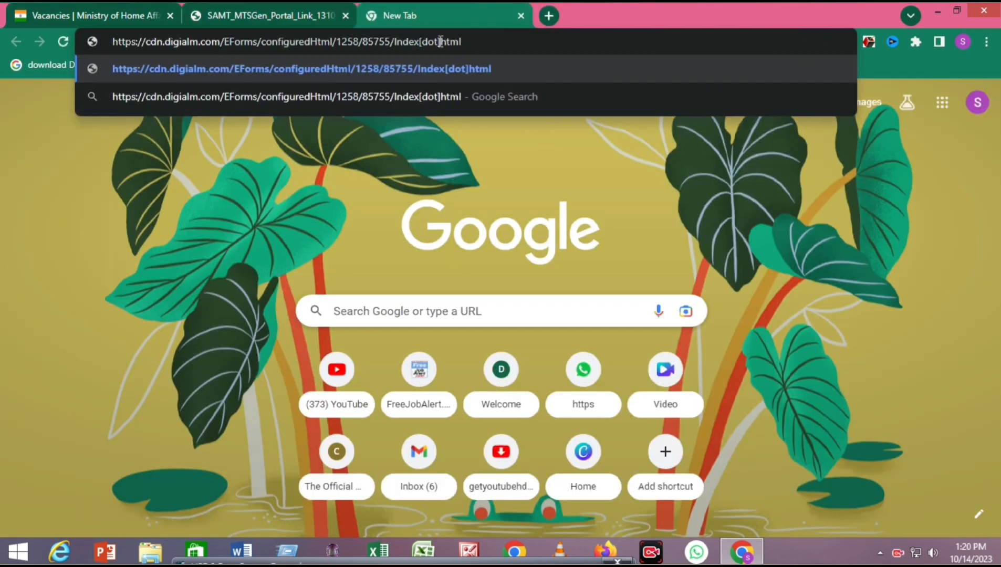
{"action": "key", "text": "BackSpace"}
{"action": "key", "text": "BackSpace"}
{"action": "key", "text": "BackSpace"}
{"action": "key", "text": "BackSpace"}
{"action": "key", "text": "BackSpace"}
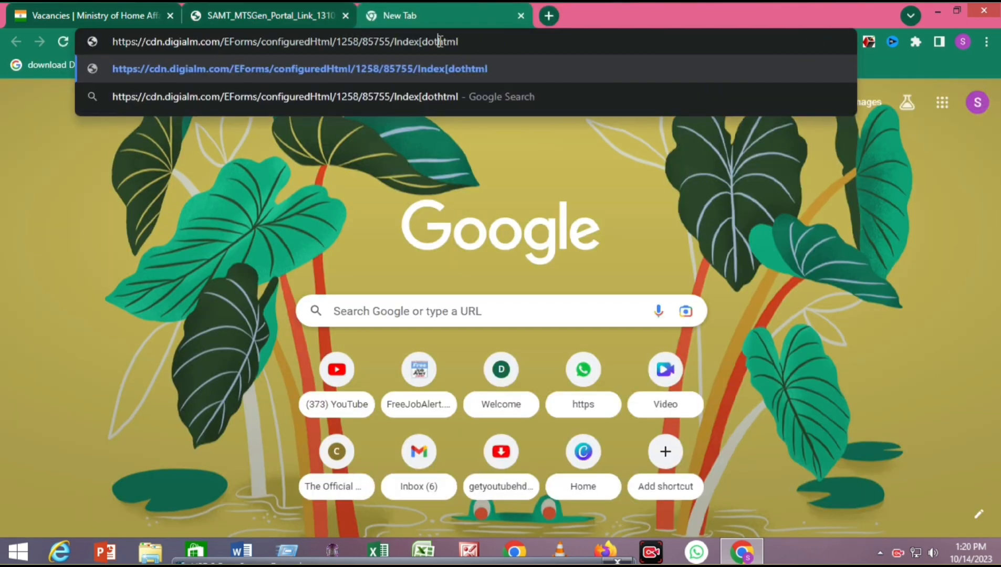
{"action": "type", "text": "."}
{"action": "key", "text": "Return"}
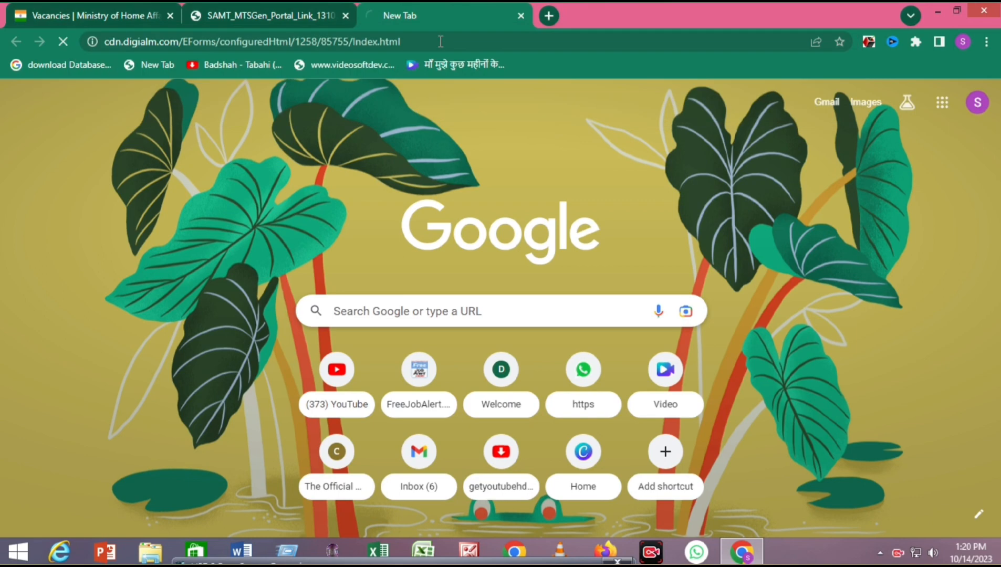
- Follow the 'Click here' link in the To Register row under General Links
{"action": "scroll", "coordinate": [29, 151], "scroll_direction": "down", "scroll_amount": 4}
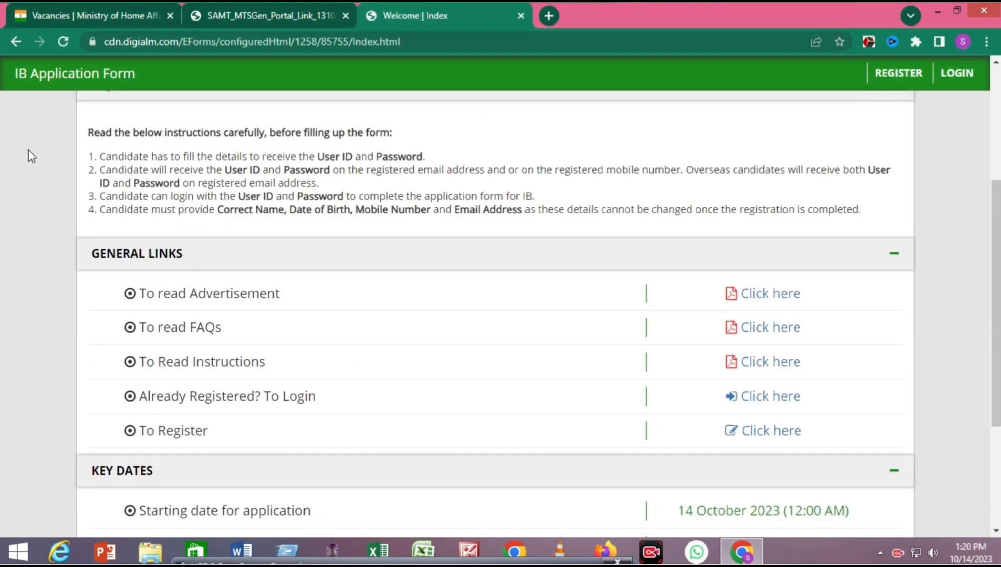
{"action": "scroll", "coordinate": [239, 213], "scroll_direction": "down", "scroll_amount": 3}
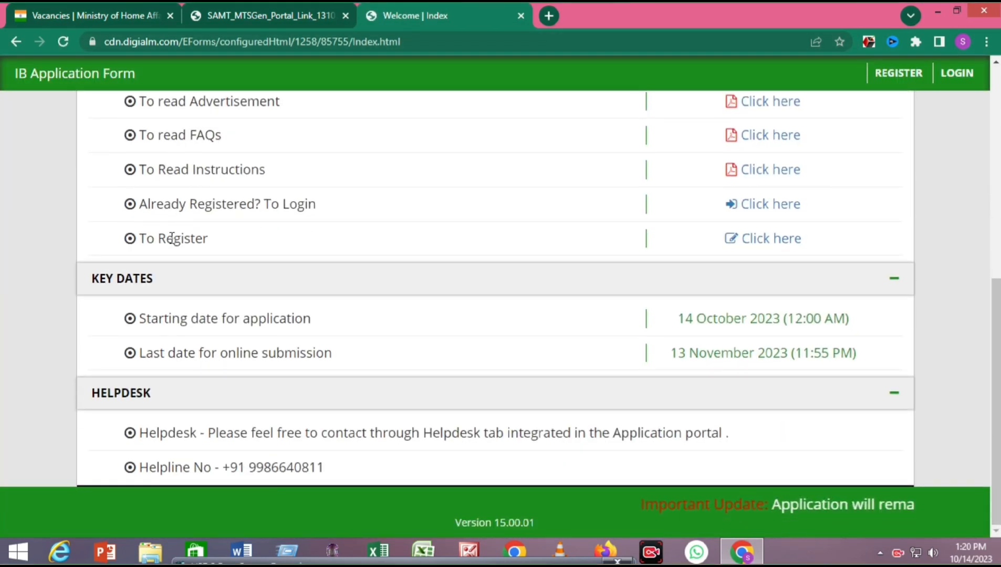
{"action": "scroll", "coordinate": [135, 187], "scroll_direction": "up", "scroll_amount": 1}
{"action": "left_click_drag", "start_coordinate": [171, 209], "coordinate": [315, 243]}
{"action": "left_click_drag", "start_coordinate": [148, 277], "coordinate": [312, 278]}
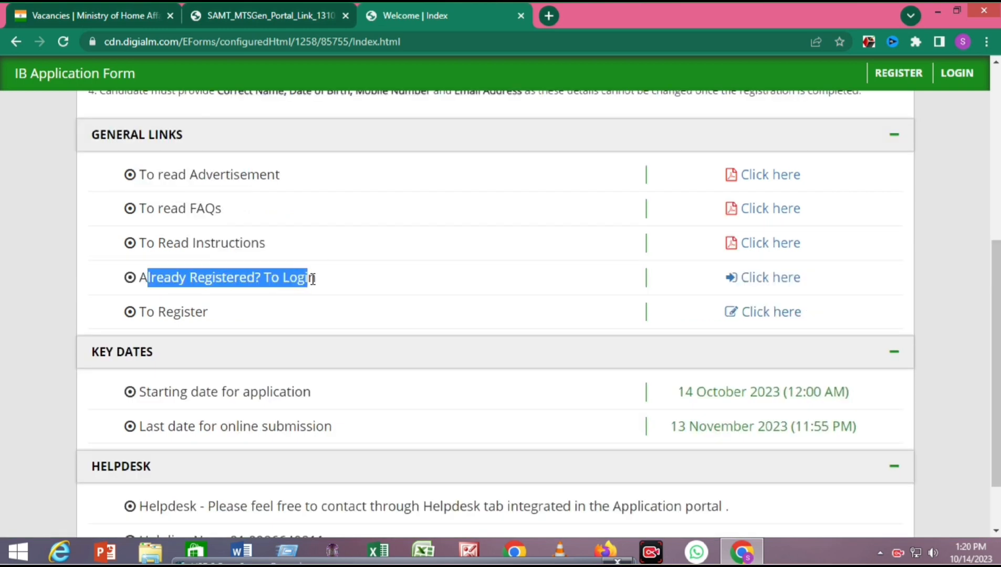
{"action": "left_click", "coordinate": [50, 315]}
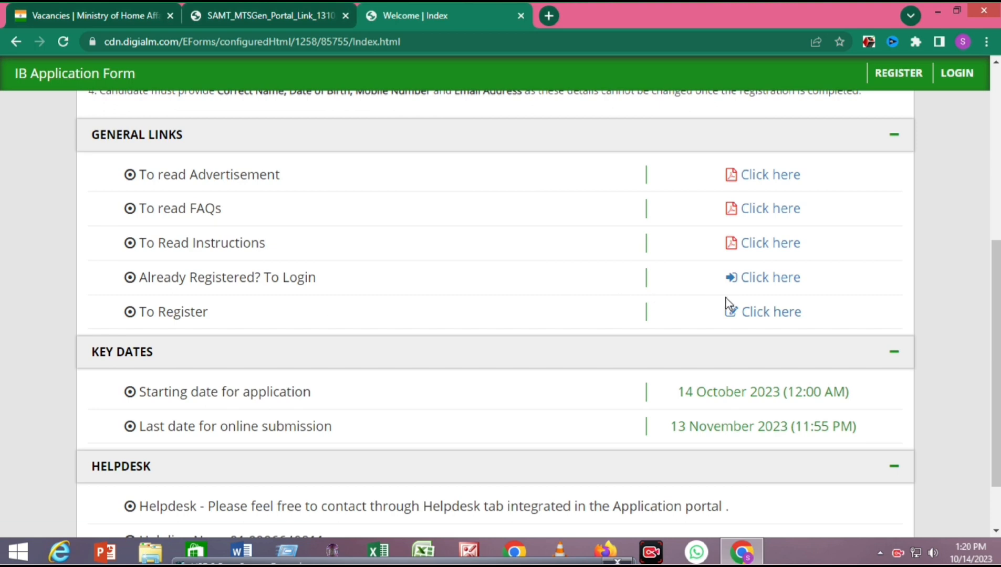
{"action": "left_click_drag", "start_coordinate": [159, 312], "coordinate": [791, 305]}
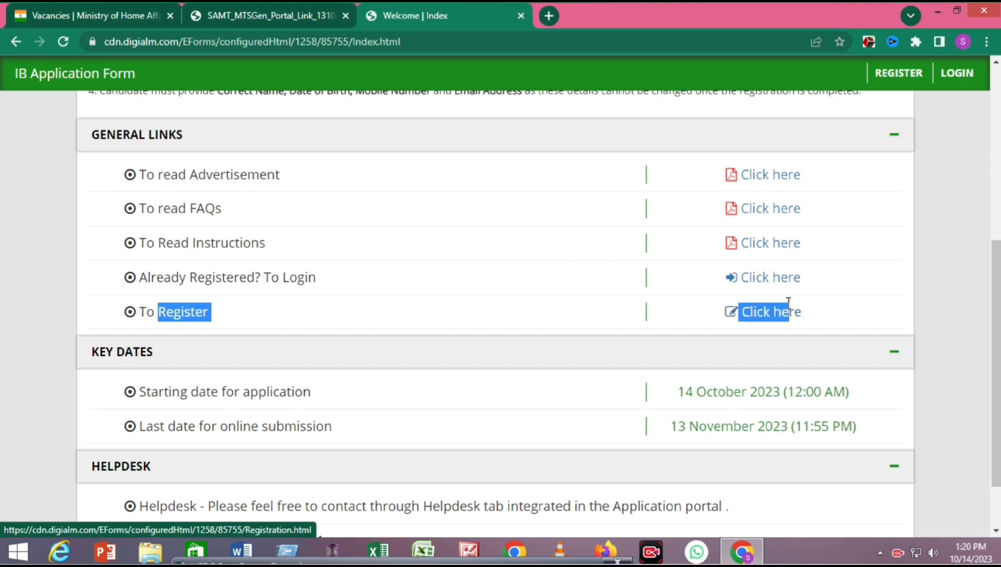
{"action": "left_click", "coordinate": [763, 311]}
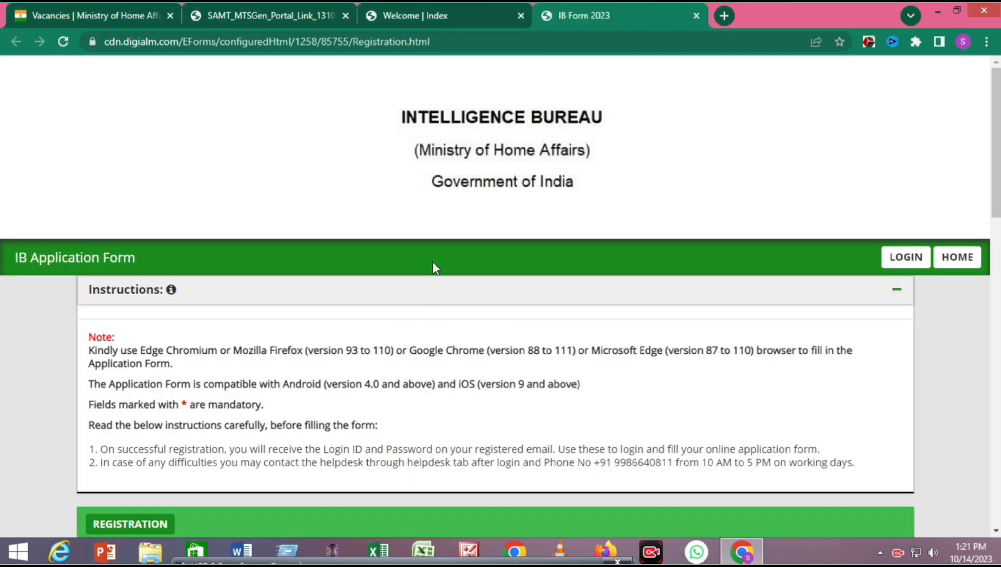
- Enter the candidate's full name in the registration form
{"action": "scroll", "coordinate": [429, 273], "scroll_direction": "down", "scroll_amount": 3}
{"action": "scroll", "coordinate": [61, 236], "scroll_direction": "down", "scroll_amount": 6}
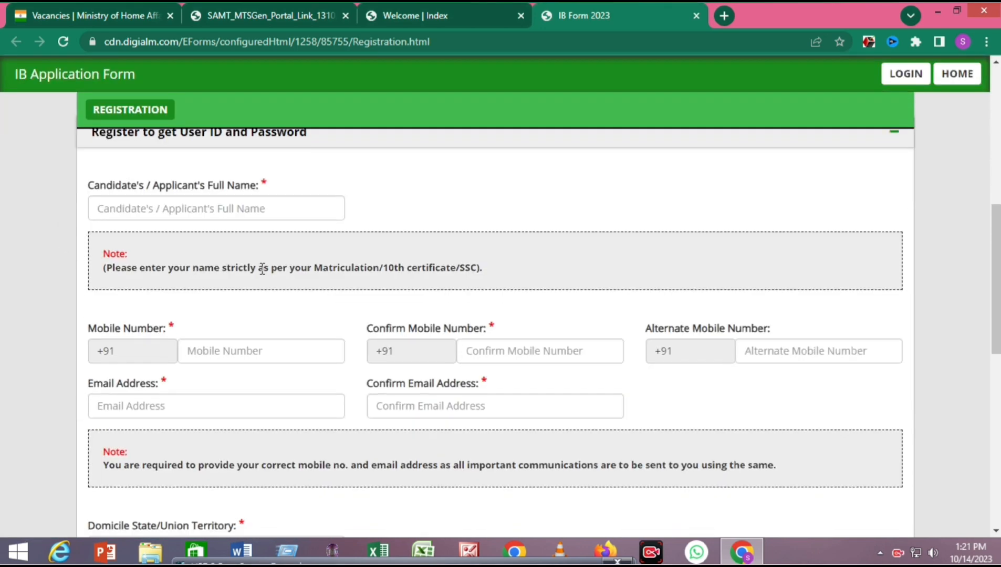
{"action": "left_click", "coordinate": [196, 211]}
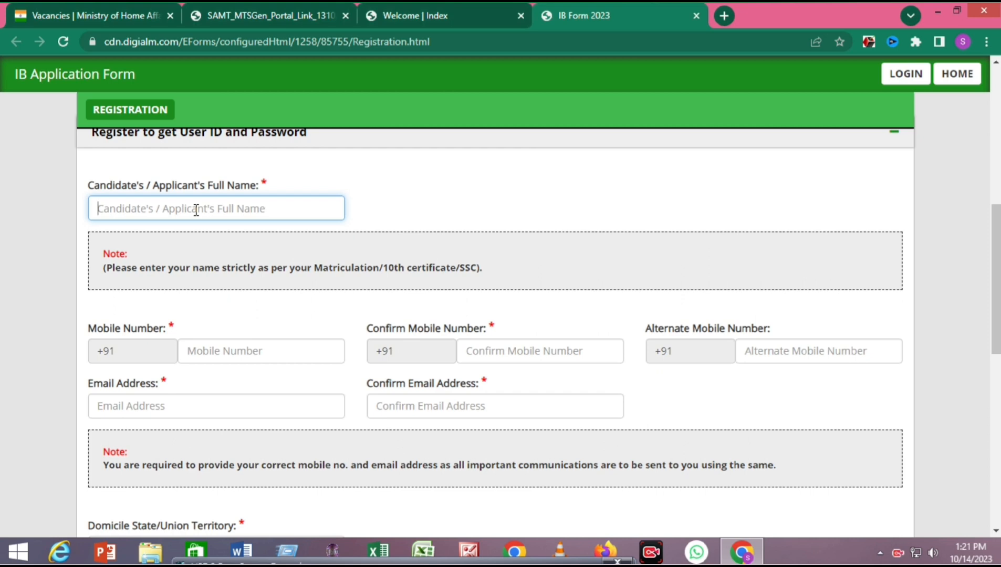
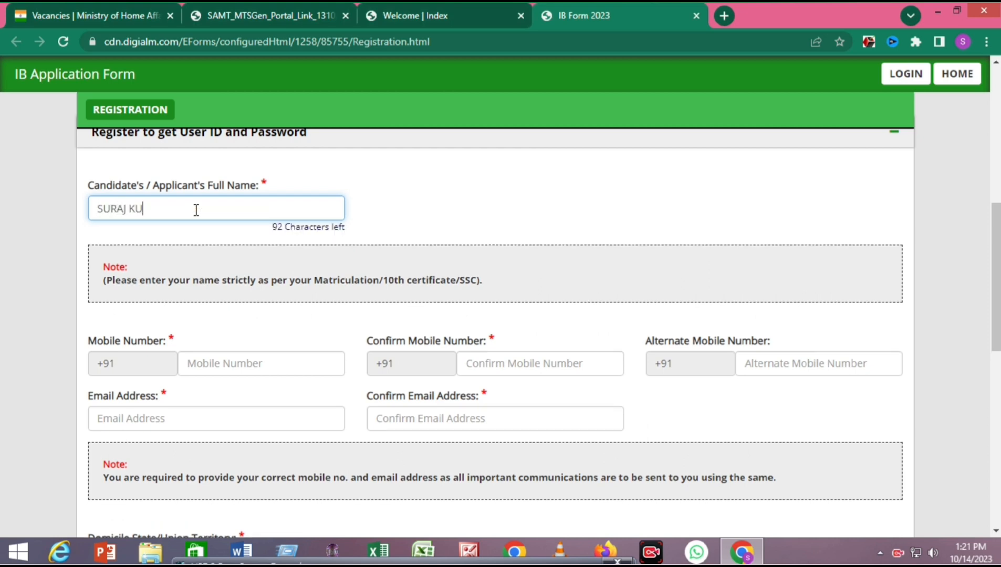
{"action": "key", "text": "Tab"}
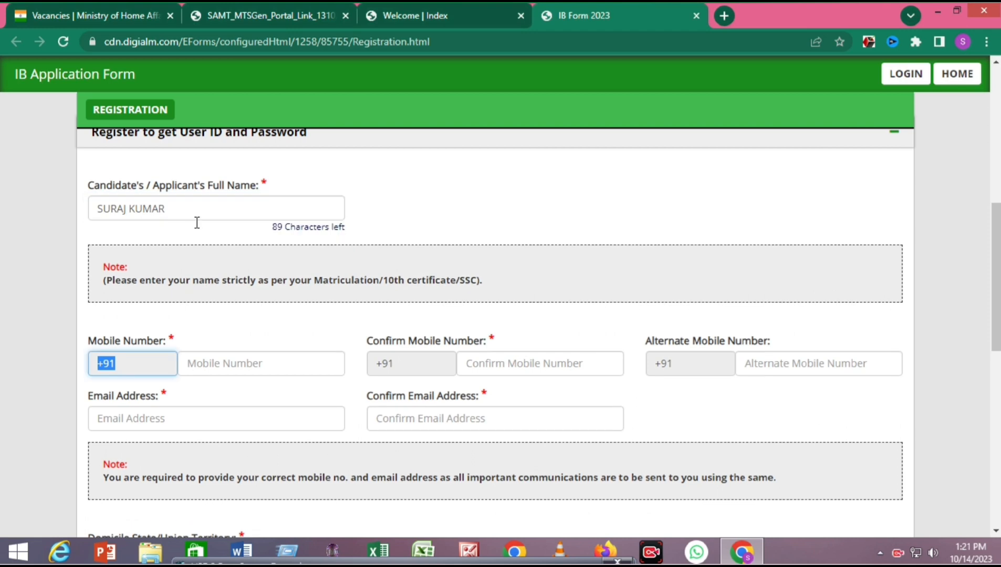
- Enter and confirm the candidate's mobile number and e-mail address
{"action": "scroll", "coordinate": [217, 247], "scroll_direction": "down", "scroll_amount": 3}
{"action": "left_click", "coordinate": [234, 220]}
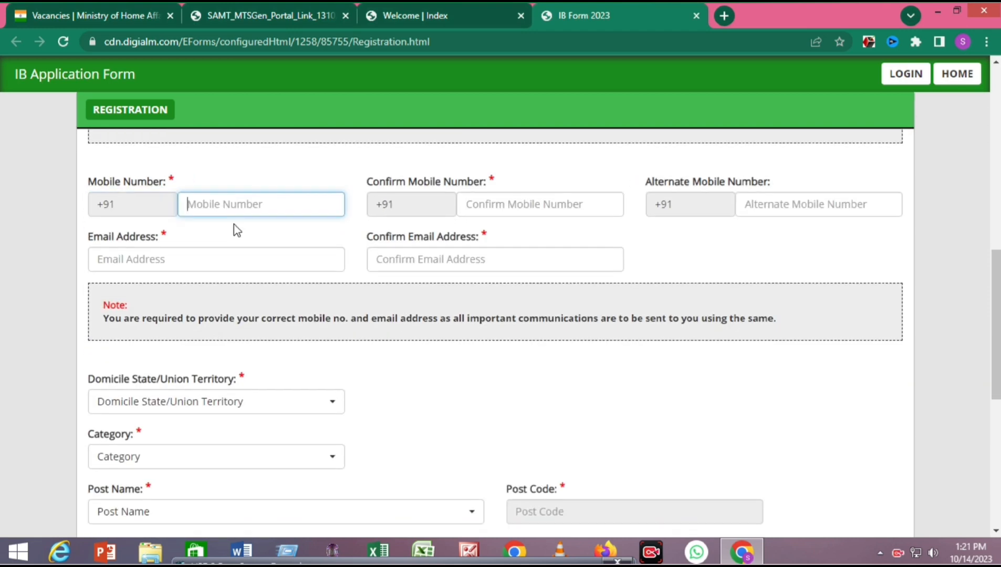
{"action": "key", "text": "Tab"}
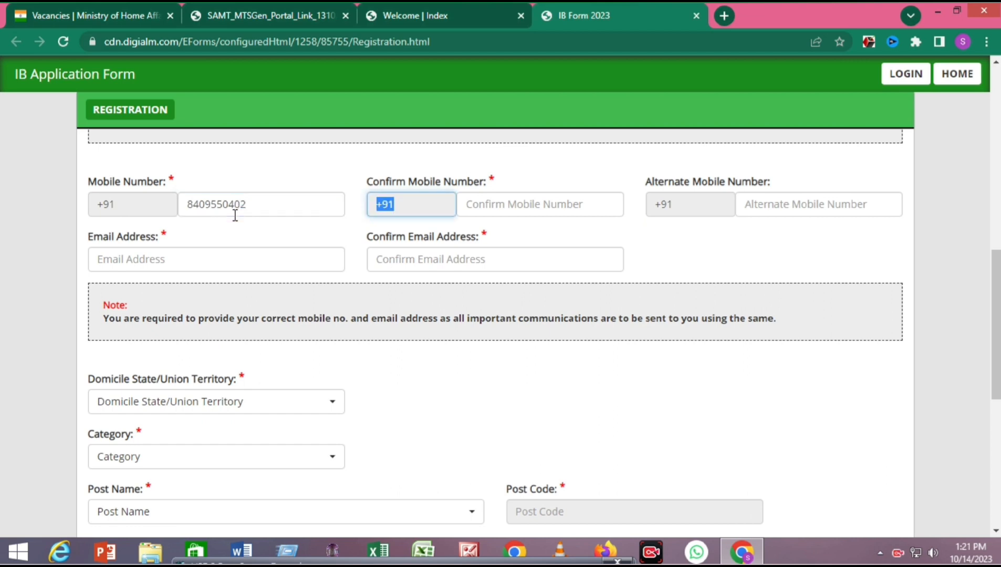
{"action": "left_click", "coordinate": [510, 203]}
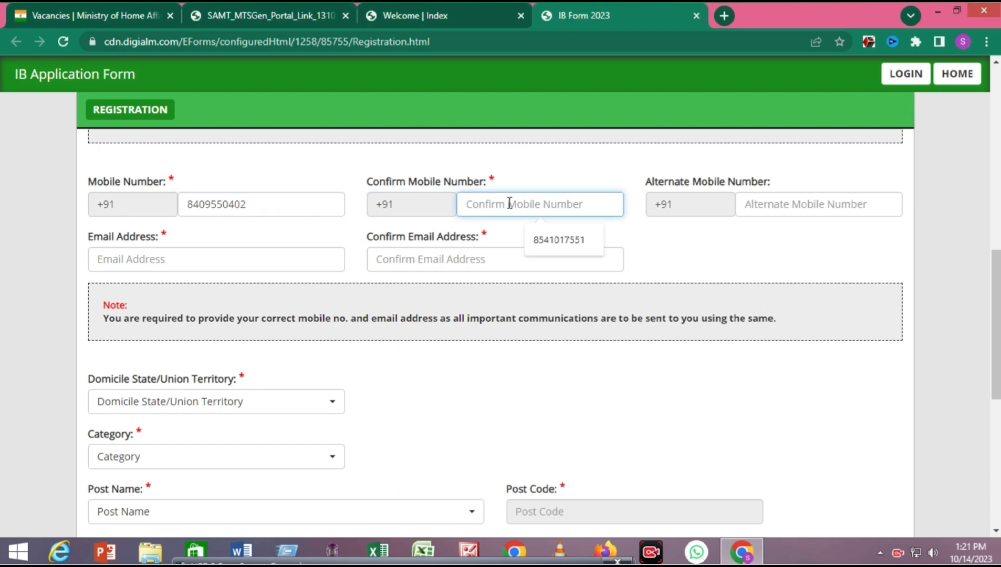
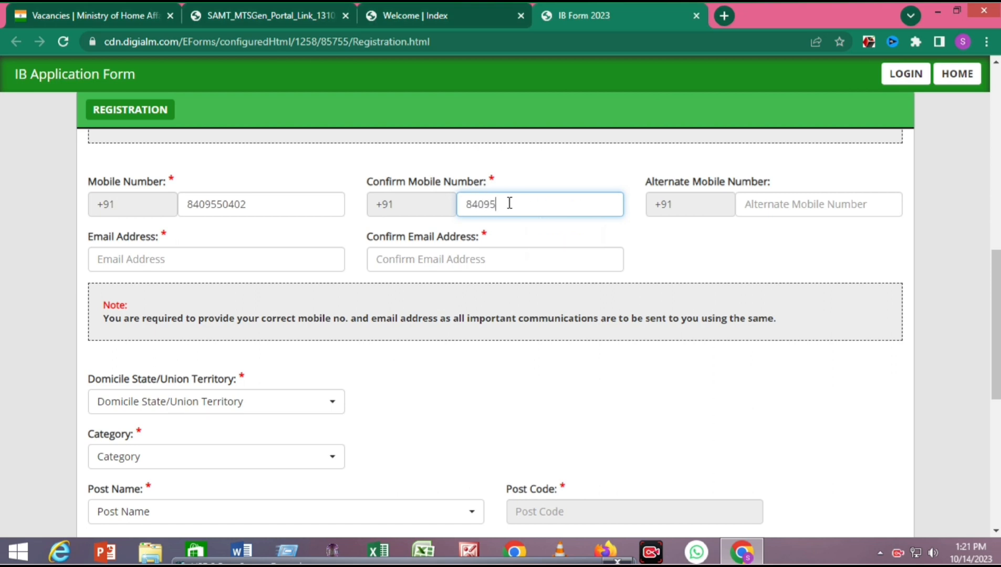
{"action": "key", "text": "Tab"}
{"action": "key", "text": "Tab"}
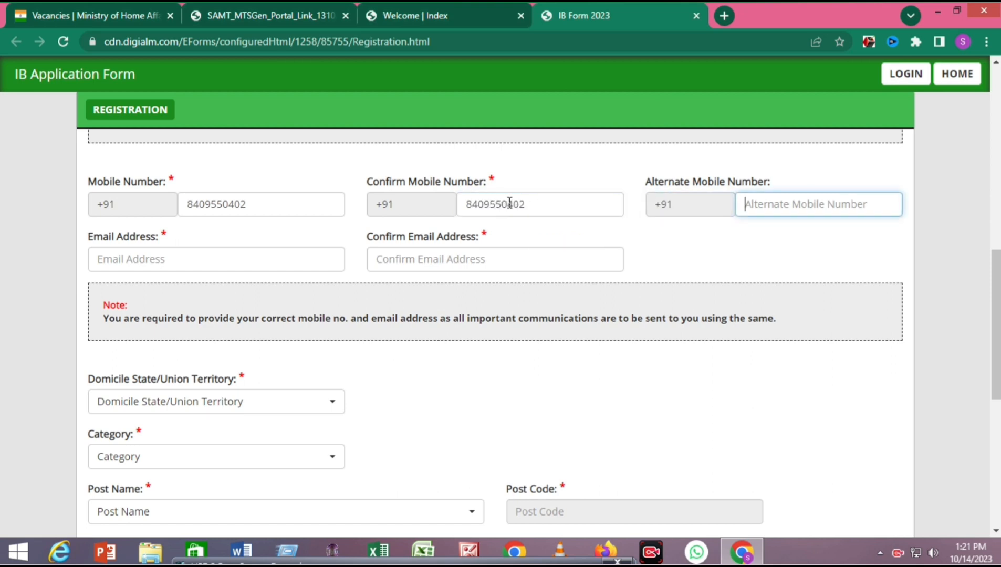
{"action": "left_click", "coordinate": [164, 264]}
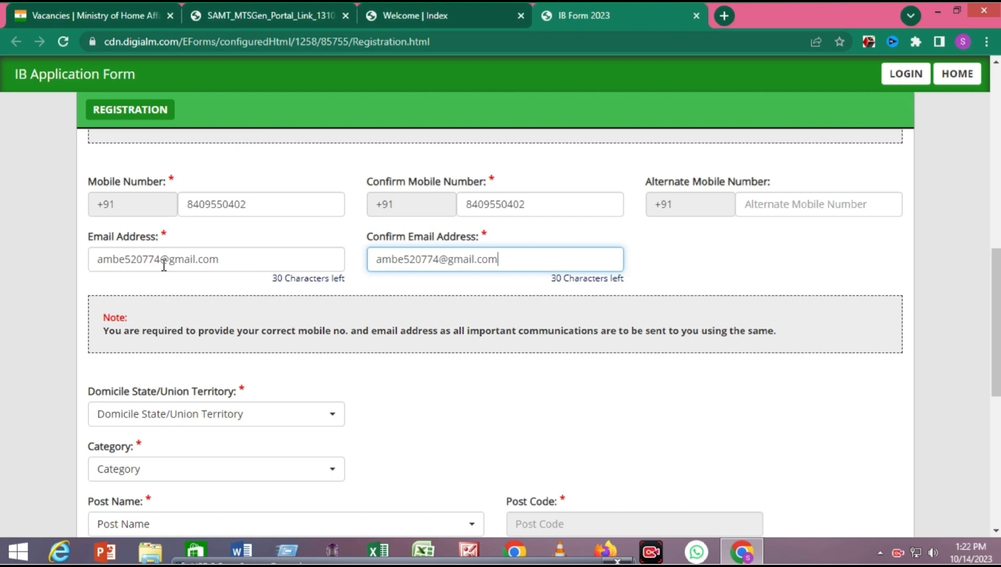
{"action": "left_click", "coordinate": [498, 393]}
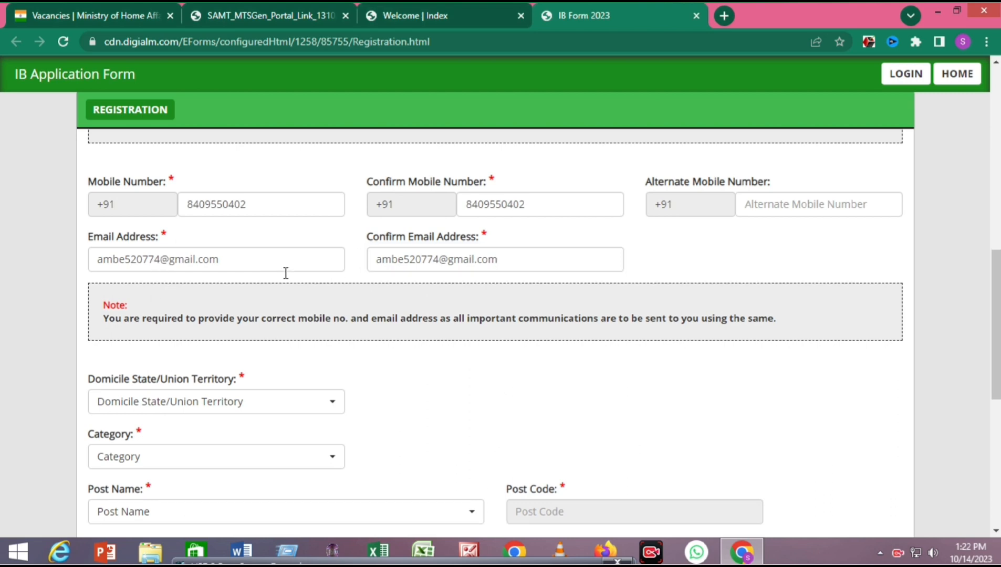
{"action": "scroll", "coordinate": [464, 344], "scroll_direction": "down", "scroll_amount": 3}
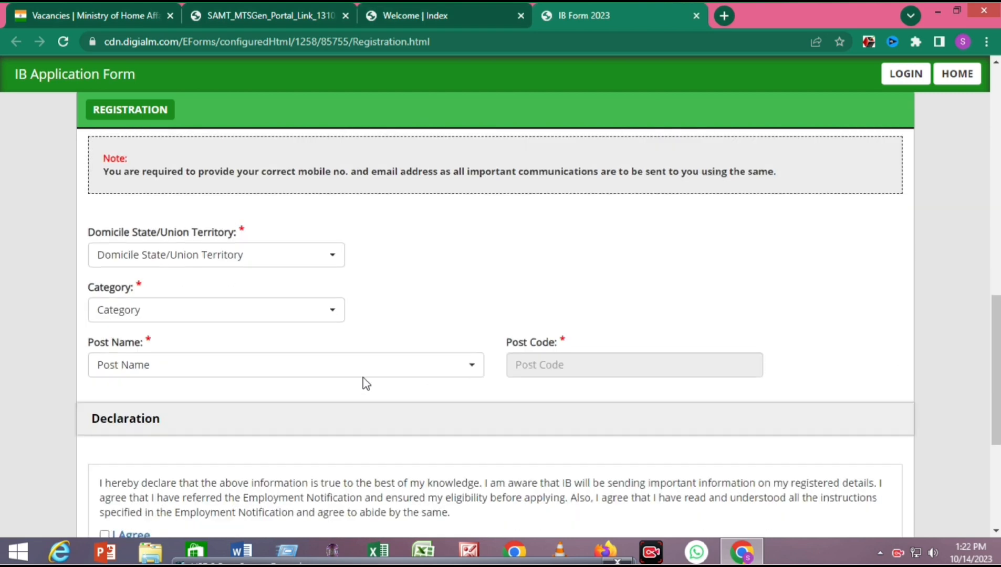
- Set the domicile state to Bihar and the SIB to Patna
{"action": "left_click", "coordinate": [204, 263]}
{"action": "left_click", "coordinate": [474, 289]}
{"action": "scroll", "coordinate": [474, 289], "scroll_direction": "down", "scroll_amount": 3}
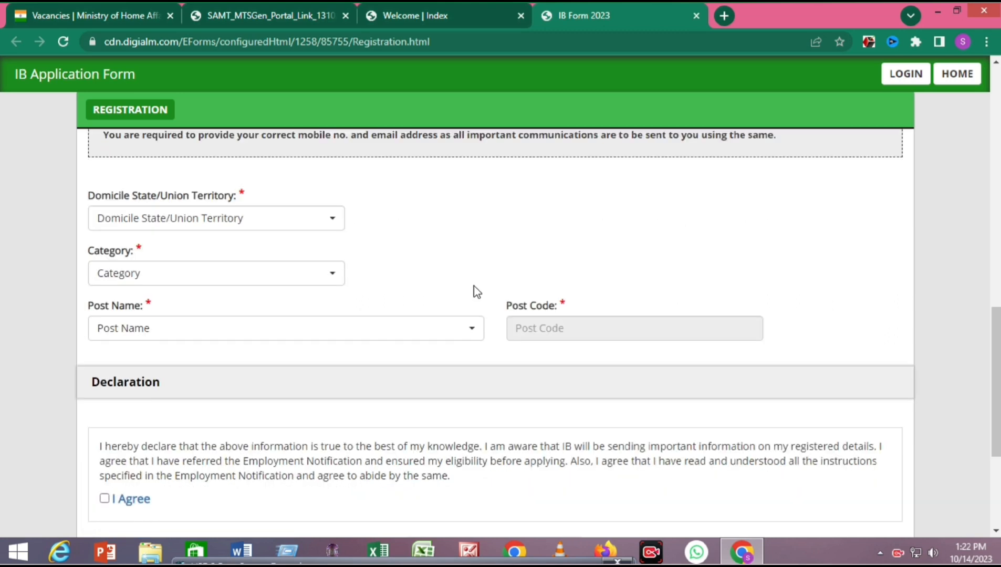
{"action": "scroll", "coordinate": [472, 293], "scroll_direction": "up", "scroll_amount": 2}
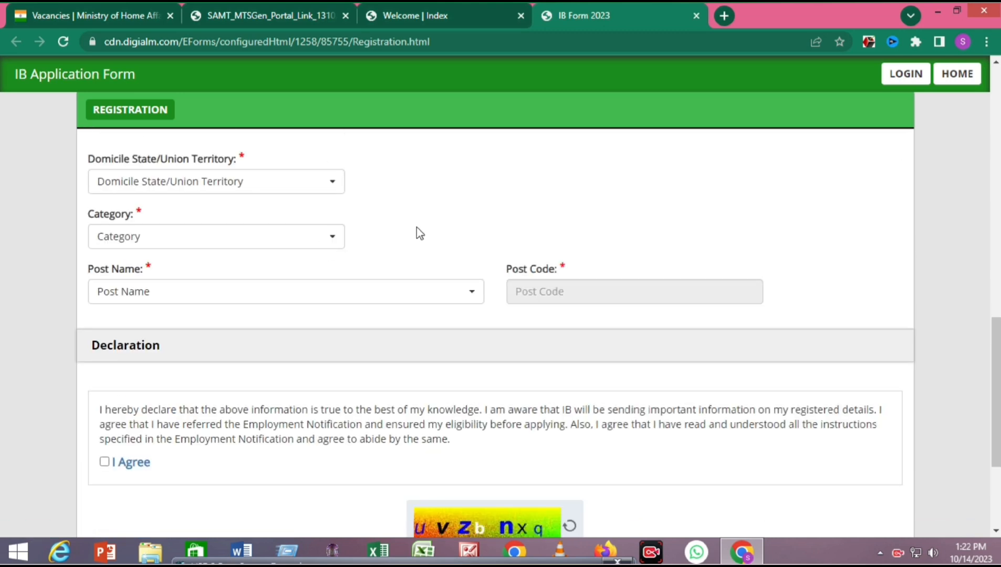
{"action": "left_click", "coordinate": [273, 184]}
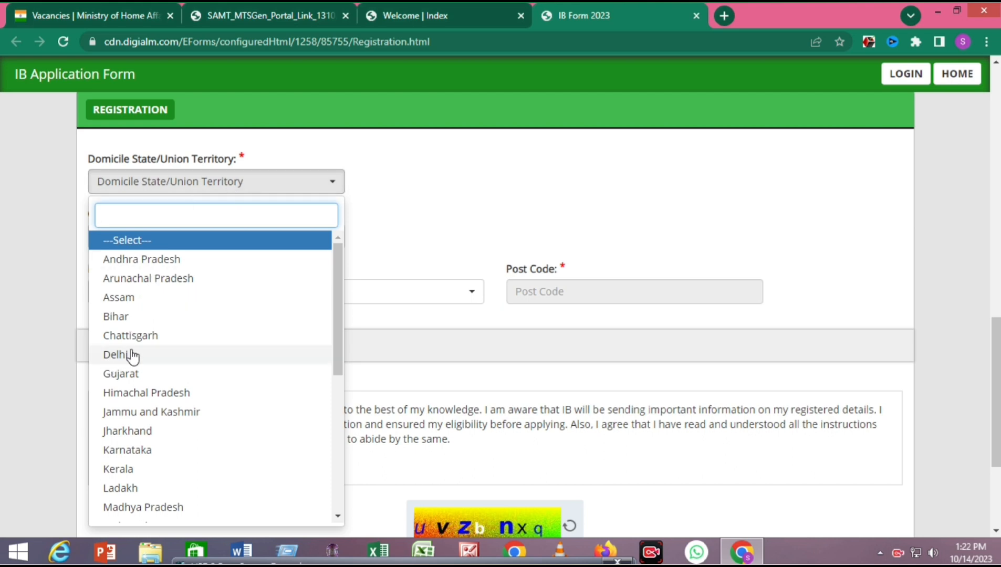
{"action": "left_click", "coordinate": [126, 320]}
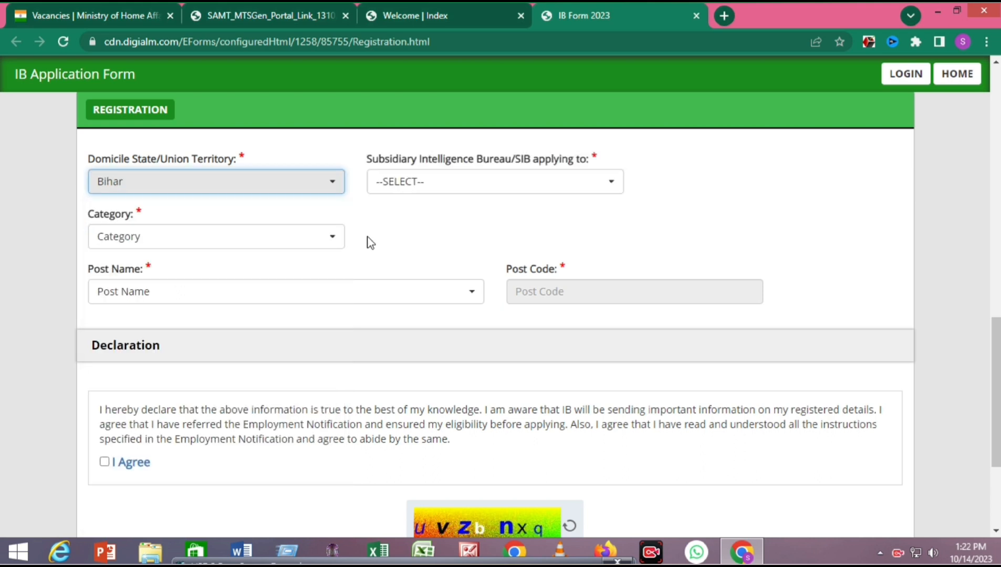
{"action": "left_click", "coordinate": [449, 189]}
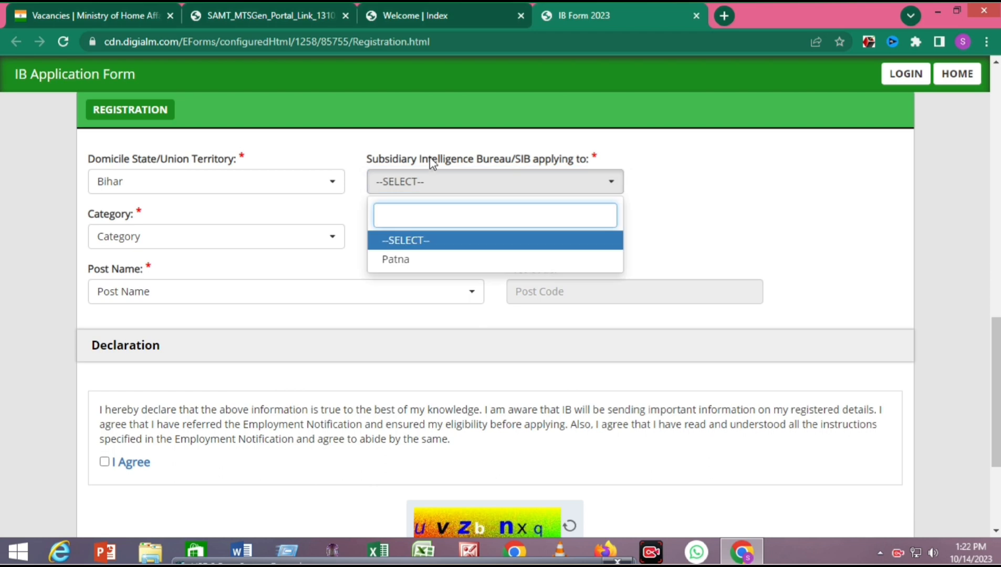
{"action": "left_click_drag", "start_coordinate": [429, 164], "coordinate": [531, 161]}
{"action": "left_click", "coordinate": [476, 188]}
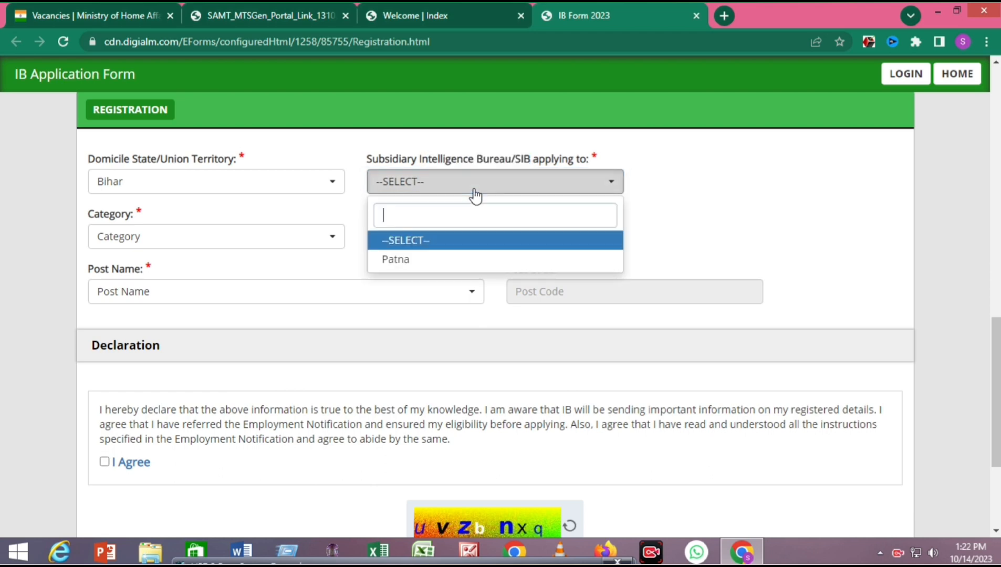
{"action": "left_click", "coordinate": [423, 259]}
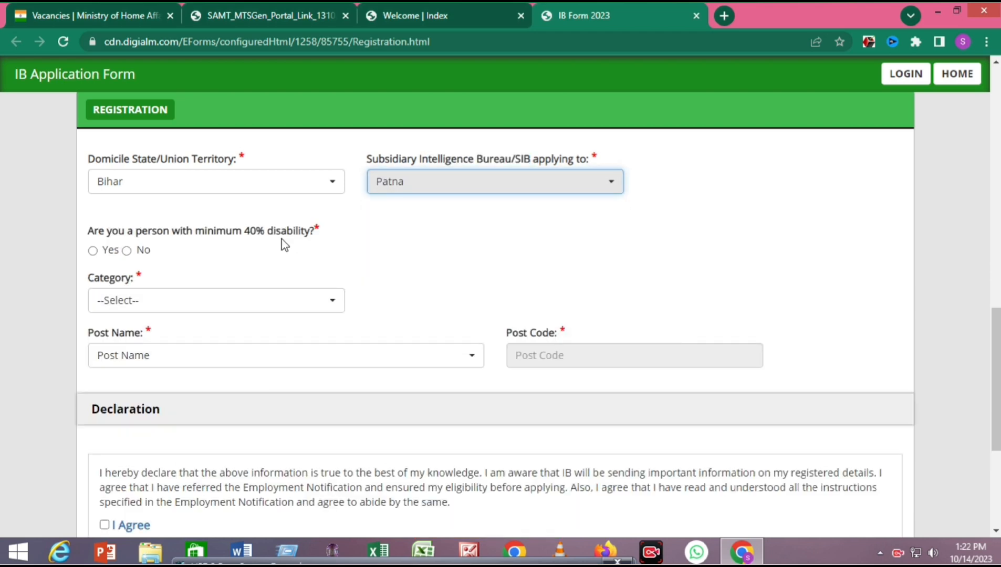
- Answer No to the 40% disability question and choose category UR
{"action": "left_click", "coordinate": [109, 250]}
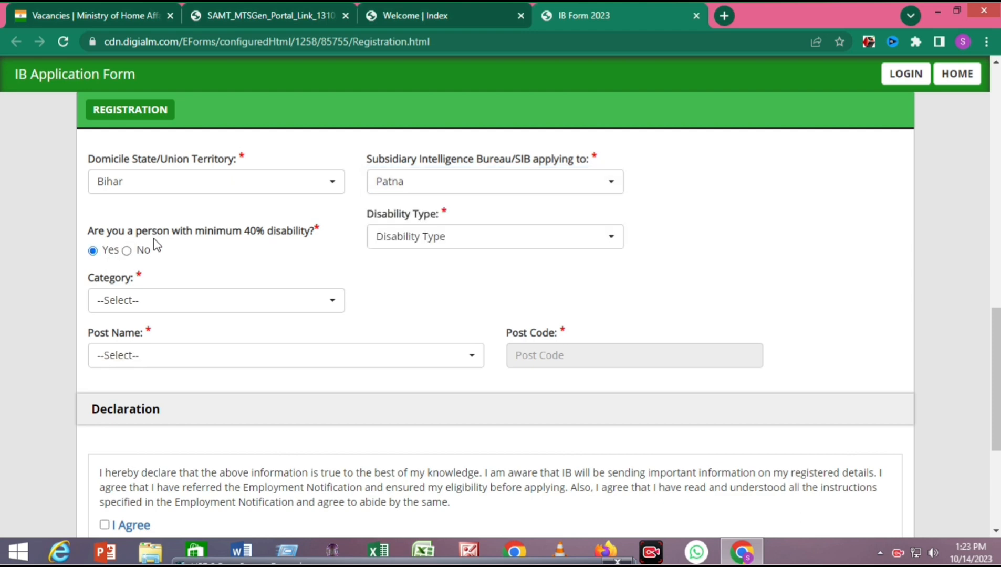
{"action": "left_click", "coordinate": [440, 234]}
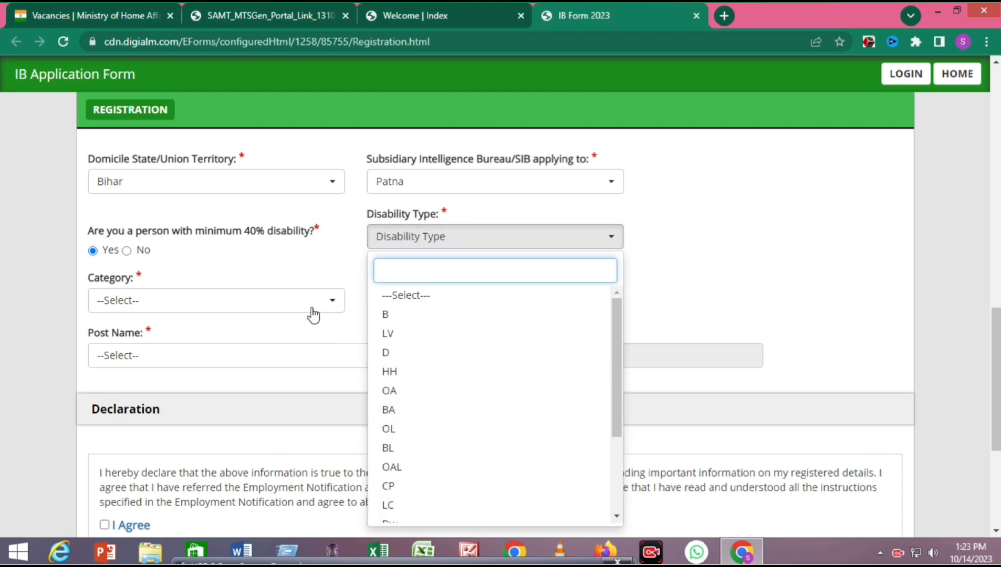
{"action": "left_click", "coordinate": [131, 256]}
{"action": "left_click", "coordinate": [127, 251]}
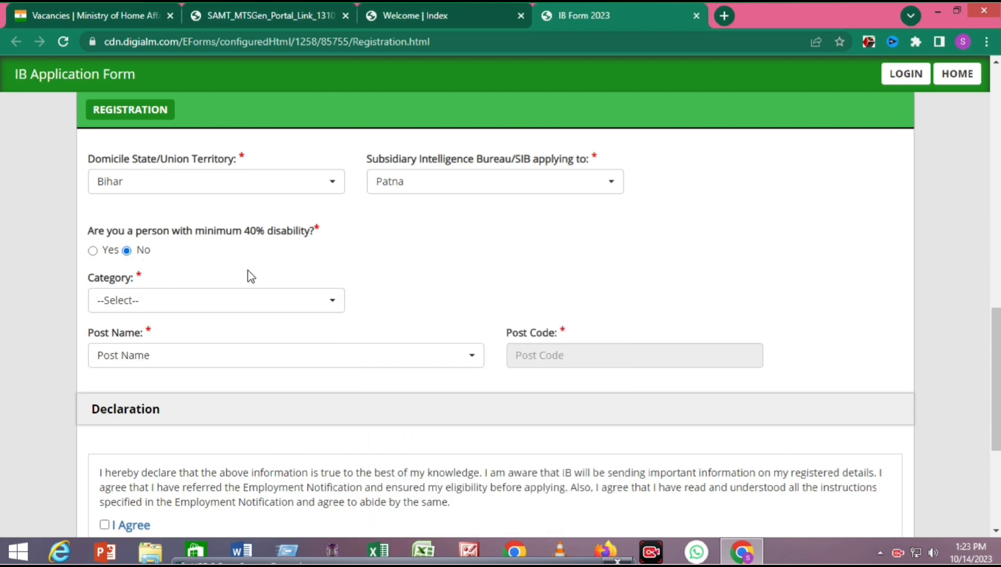
{"action": "left_click", "coordinate": [210, 301]}
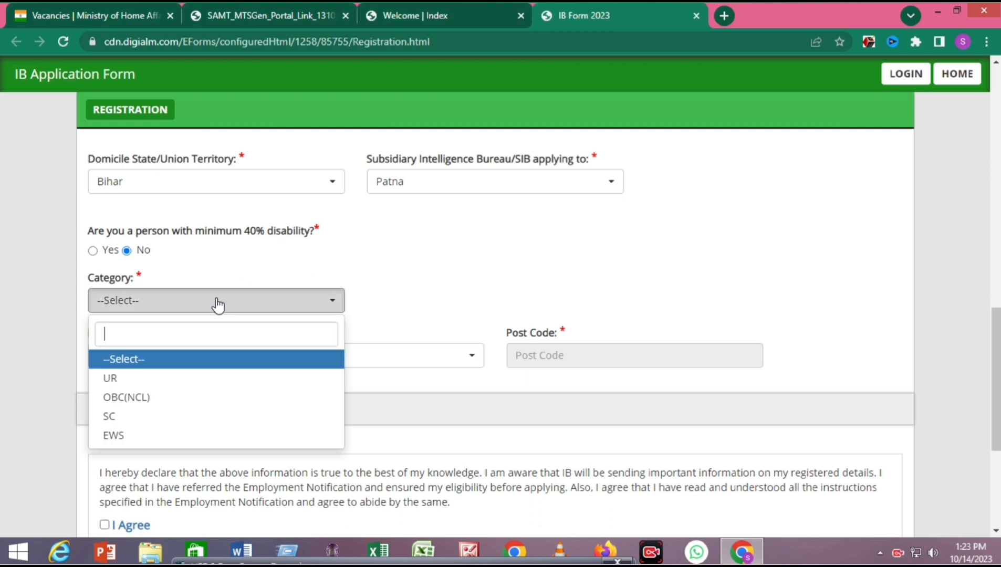
{"action": "left_click", "coordinate": [112, 377]}
- Choose the Security Assistant/Motor Transport (SA/MT) post, keeping SIB Patna and category UR
{"action": "scroll", "coordinate": [116, 362], "scroll_direction": "down", "scroll_amount": 1}
{"action": "left_click", "coordinate": [117, 282]}
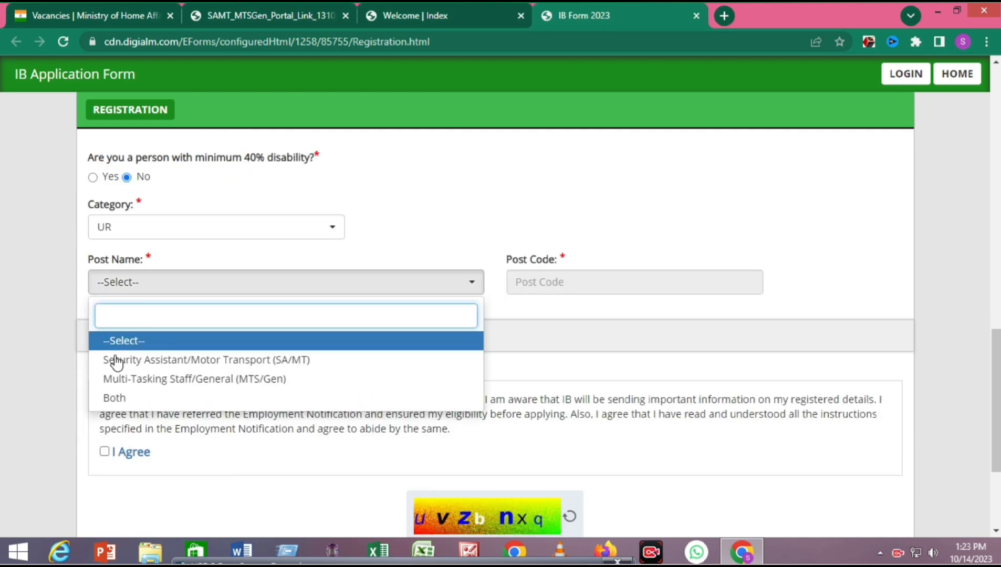
{"action": "left_click", "coordinate": [427, 175]}
{"action": "left_click", "coordinate": [288, 230]}
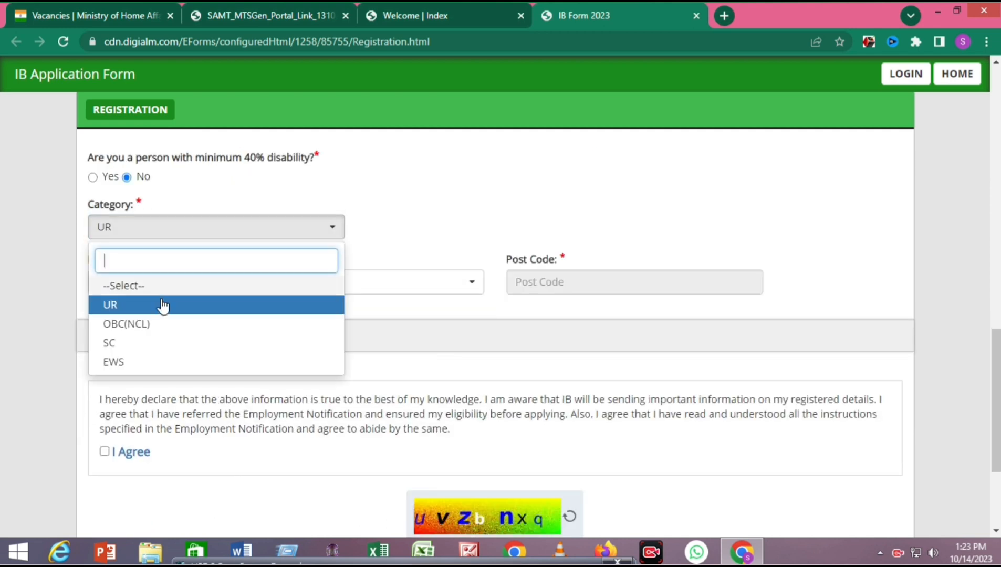
{"action": "left_click", "coordinate": [134, 330]}
{"action": "left_click", "coordinate": [195, 283]}
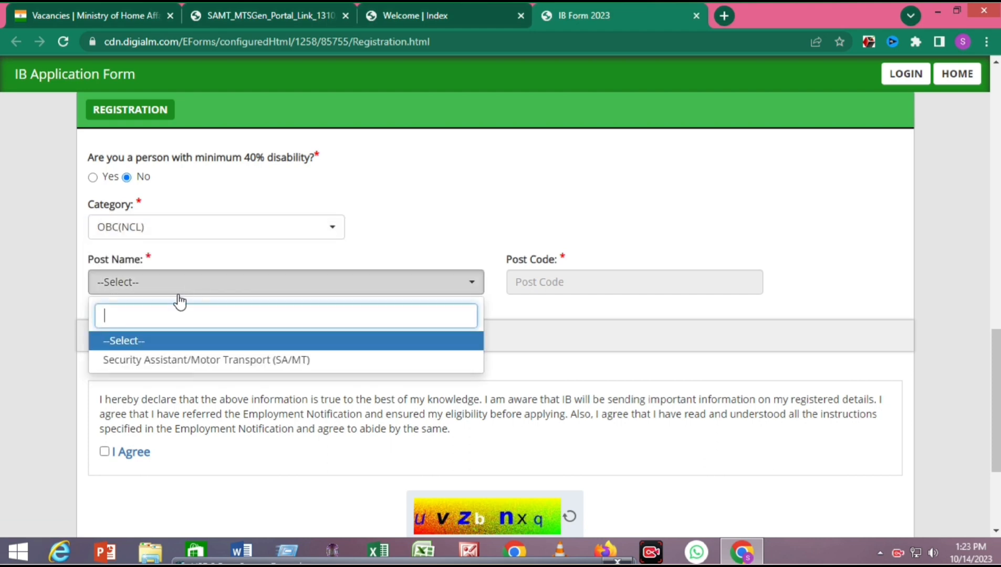
{"action": "left_click", "coordinate": [439, 186]}
{"action": "scroll", "coordinate": [421, 191], "scroll_direction": "up", "scroll_amount": 1}
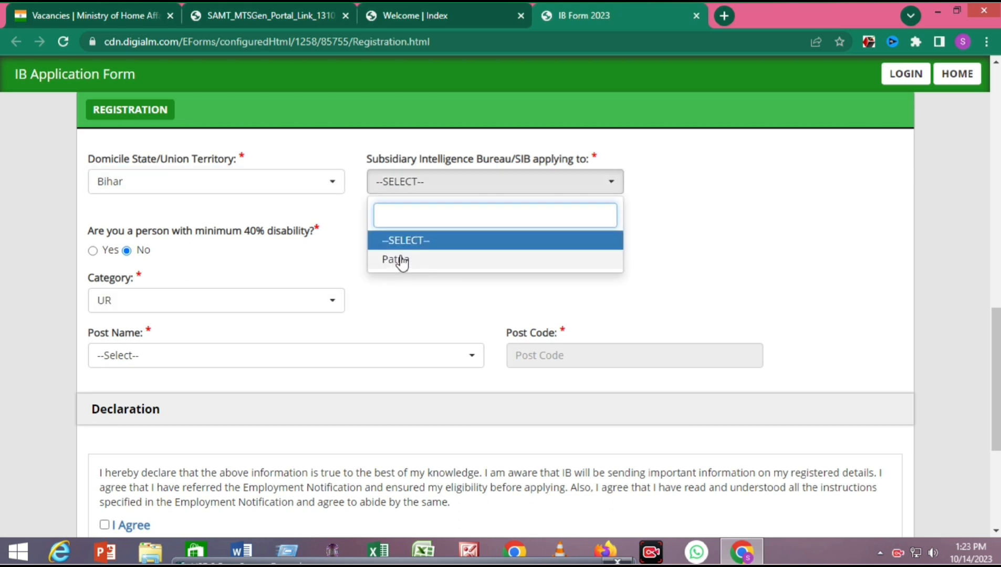
{"action": "left_click", "coordinate": [397, 260]}
{"action": "left_click", "coordinate": [148, 303]}
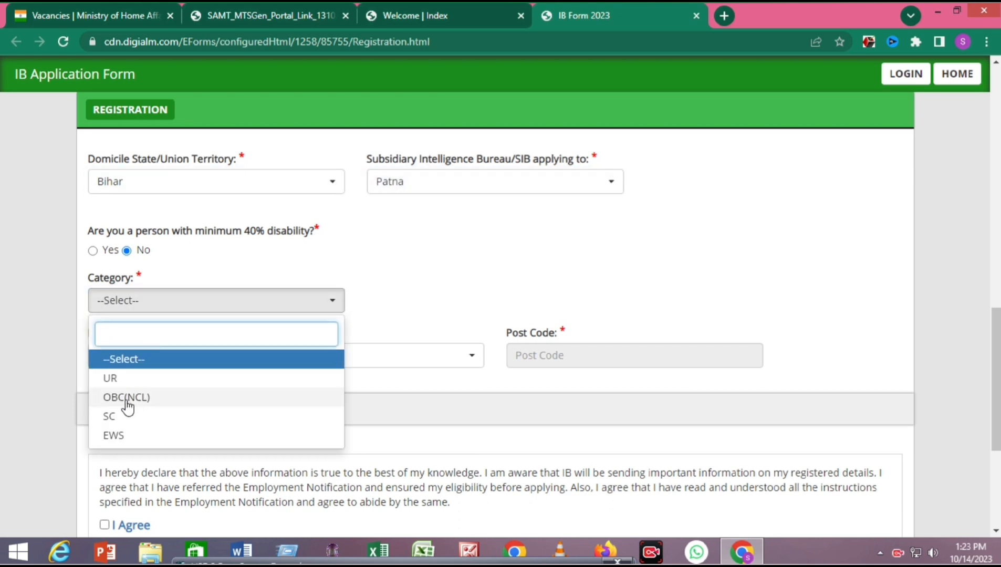
{"action": "left_click", "coordinate": [115, 378]}
{"action": "scroll", "coordinate": [424, 277], "scroll_direction": "down", "scroll_amount": 1}
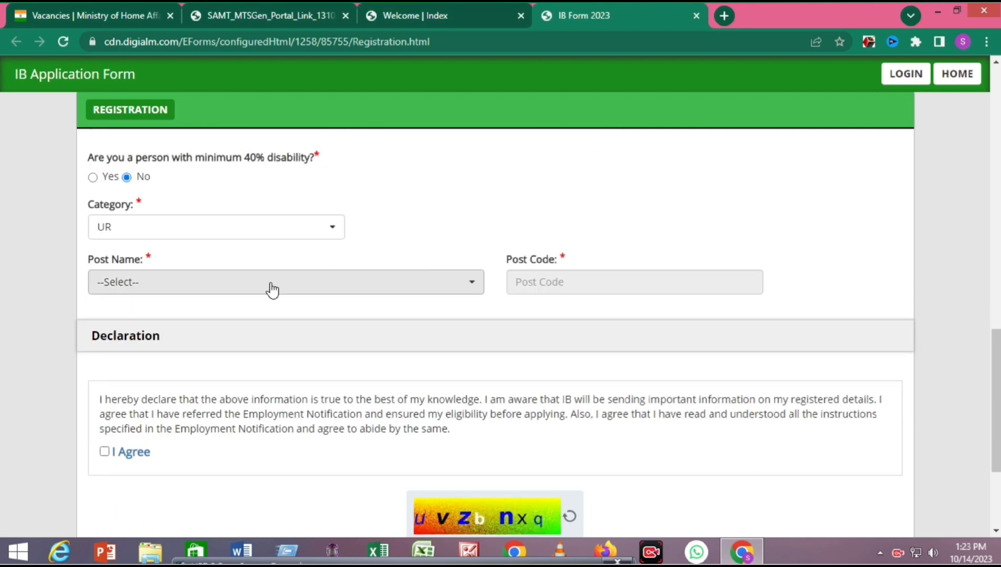
{"action": "left_click", "coordinate": [247, 284]}
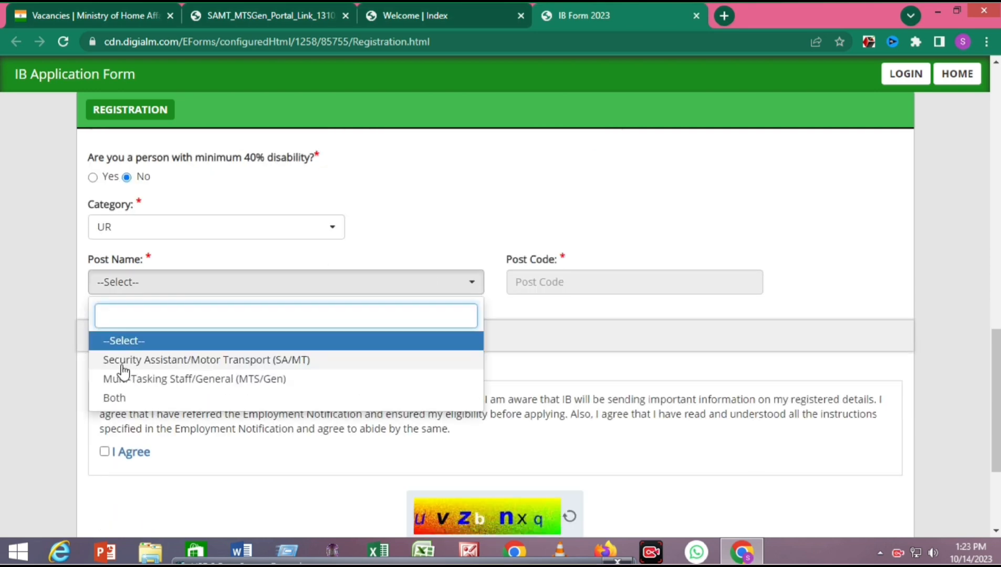
{"action": "left_click", "coordinate": [164, 362]}
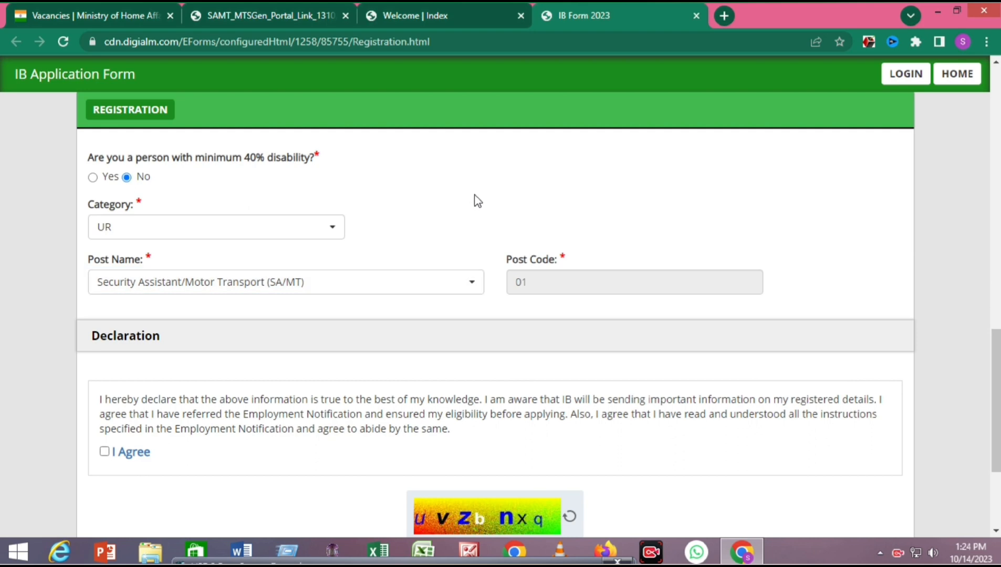
{"action": "scroll", "coordinate": [478, 204], "scroll_direction": "down", "scroll_amount": 3}
- Tick I Agree, enter the captcha characters and submit via REVERIFY
{"action": "left_click", "coordinate": [104, 305]}
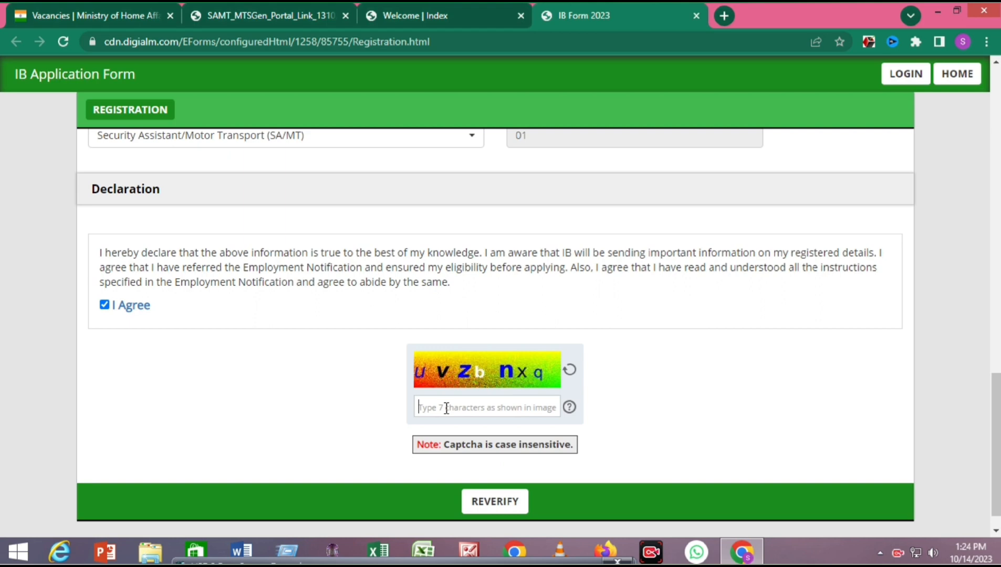
{"action": "scroll", "coordinate": [447, 409], "scroll_direction": "down", "scroll_amount": 1}
{"action": "scroll", "coordinate": [496, 438], "scroll_direction": "up", "scroll_amount": 2}
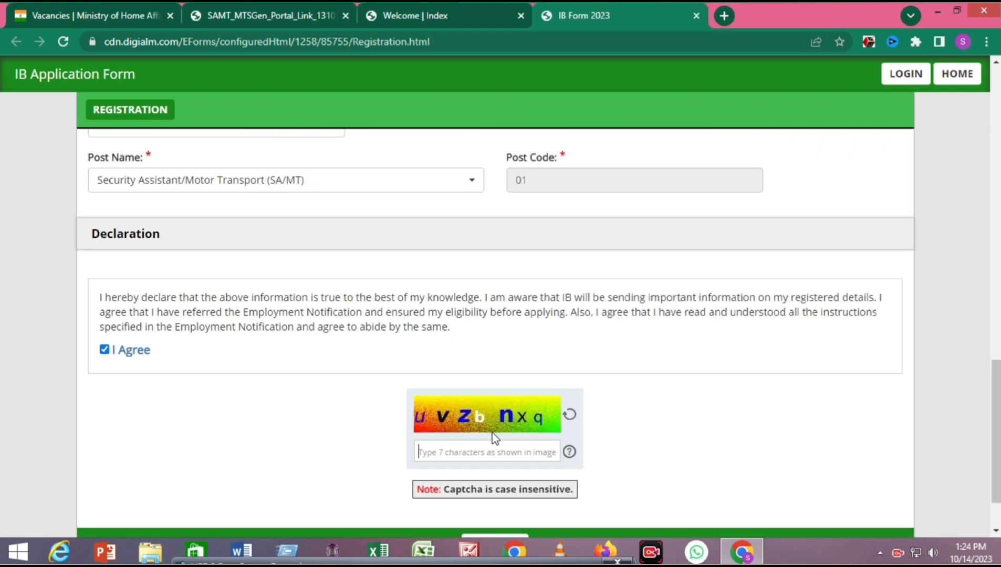
{"action": "left_click", "coordinate": [546, 444]}
{"action": "type", "text": "uVZbnxq"}
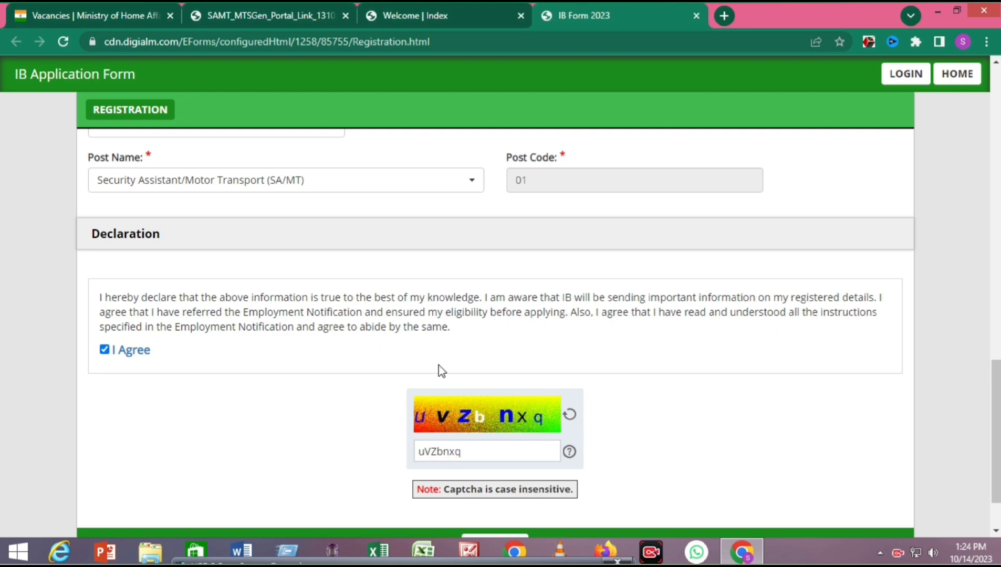
{"action": "scroll", "coordinate": [439, 365], "scroll_direction": "down", "scroll_amount": 2}
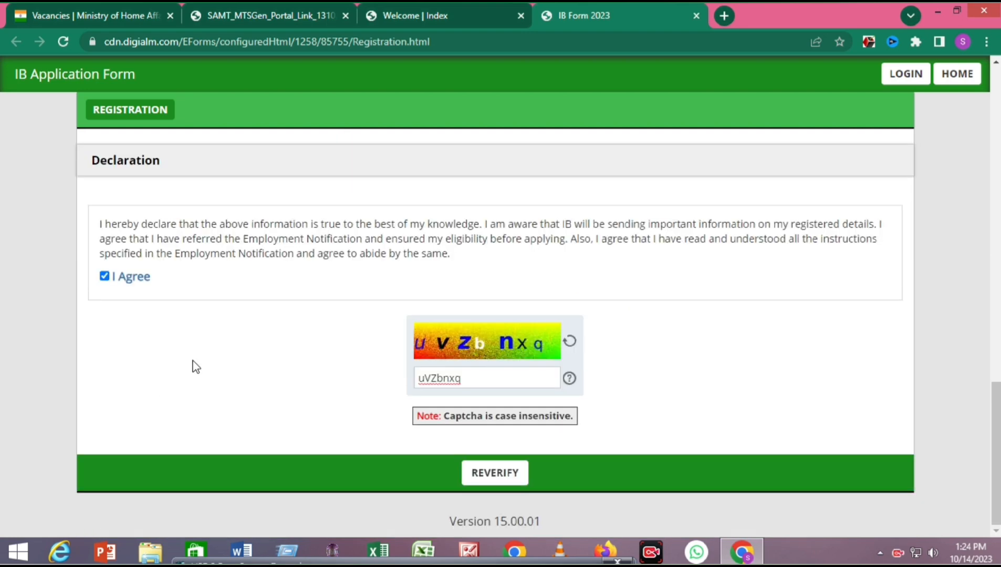
{"action": "left_click", "coordinate": [499, 476]}
{"action": "scroll", "coordinate": [393, 383], "scroll_direction": "down", "scroll_amount": 5}
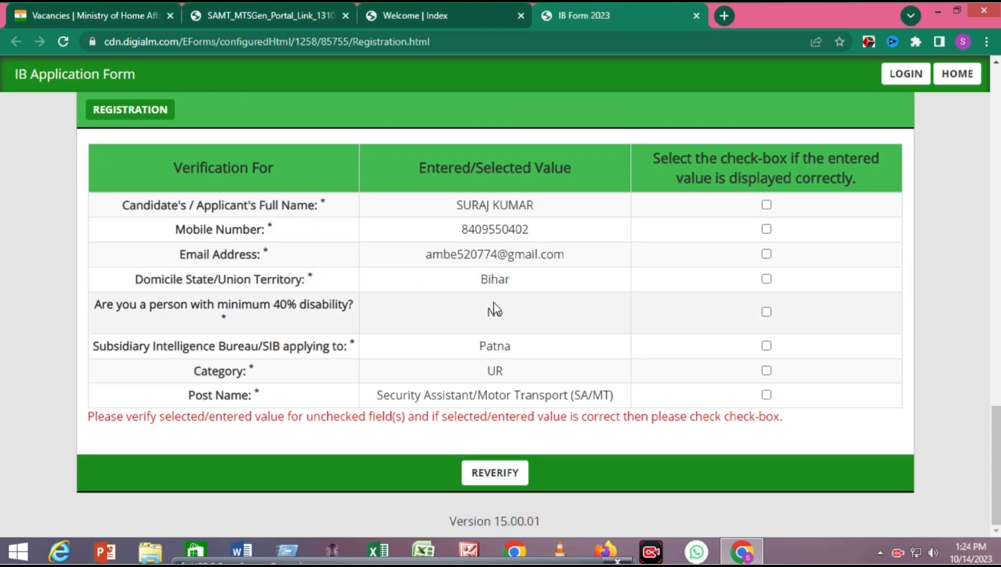
- Tick all eight checkboxes (name, mobile, e-mail, Bihar, No, Patna, UR, post) and submit
{"action": "left_click", "coordinate": [766, 205]}
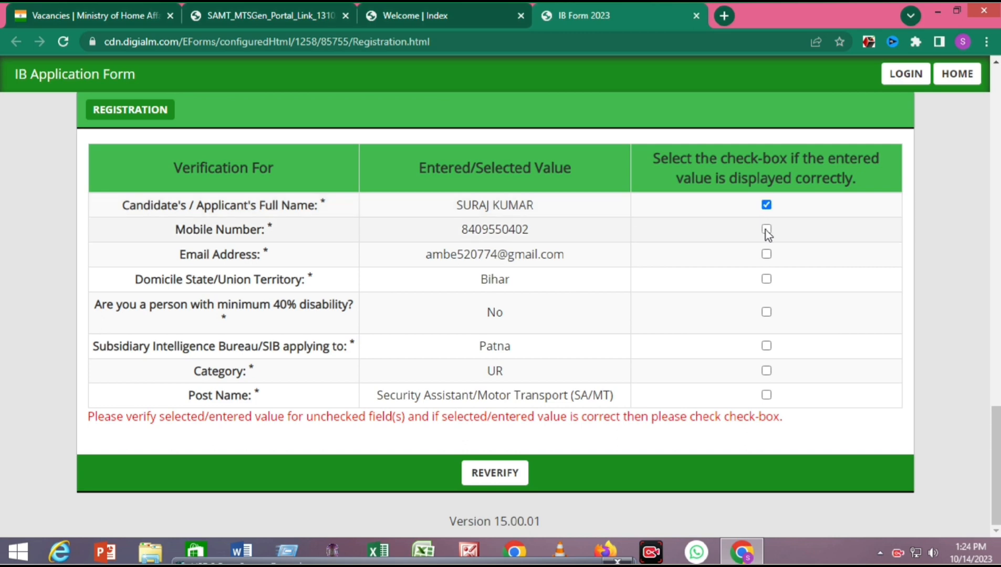
{"action": "left_click", "coordinate": [767, 230]}
{"action": "left_click", "coordinate": [767, 254]}
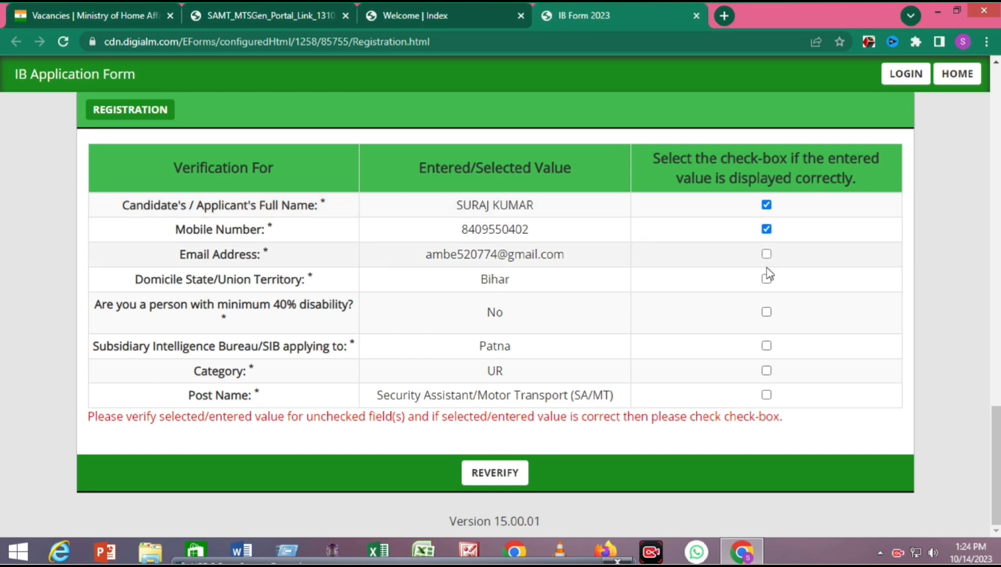
{"action": "left_click", "coordinate": [767, 279]}
{"action": "left_click", "coordinate": [767, 312]}
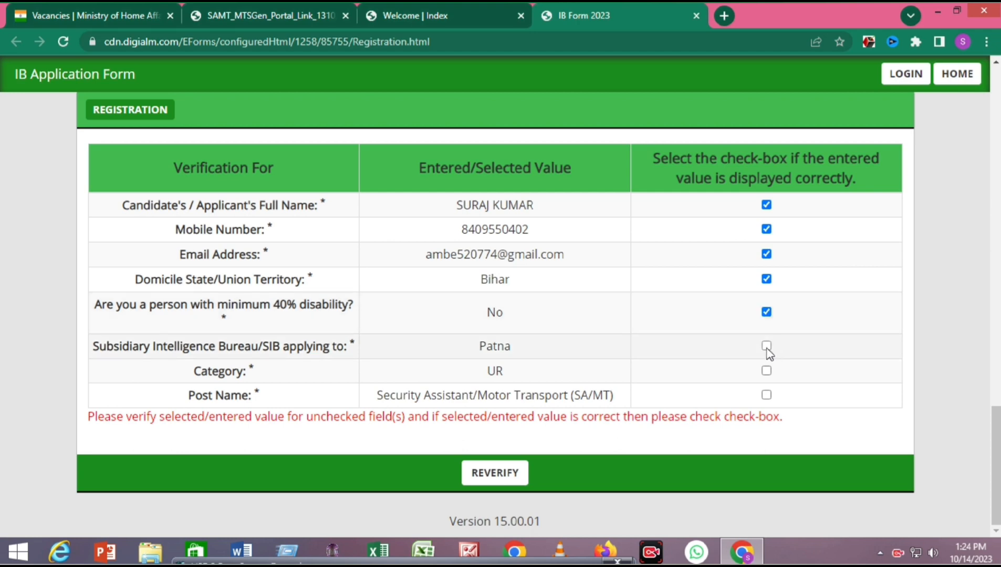
{"action": "left_click", "coordinate": [767, 347]}
{"action": "left_click", "coordinate": [767, 372]}
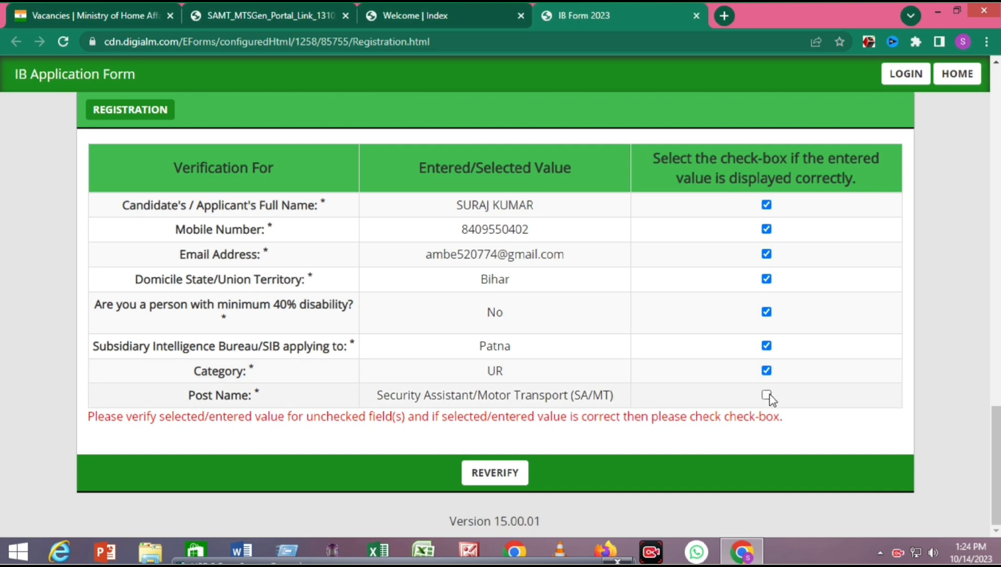
{"action": "left_click", "coordinate": [767, 395]}
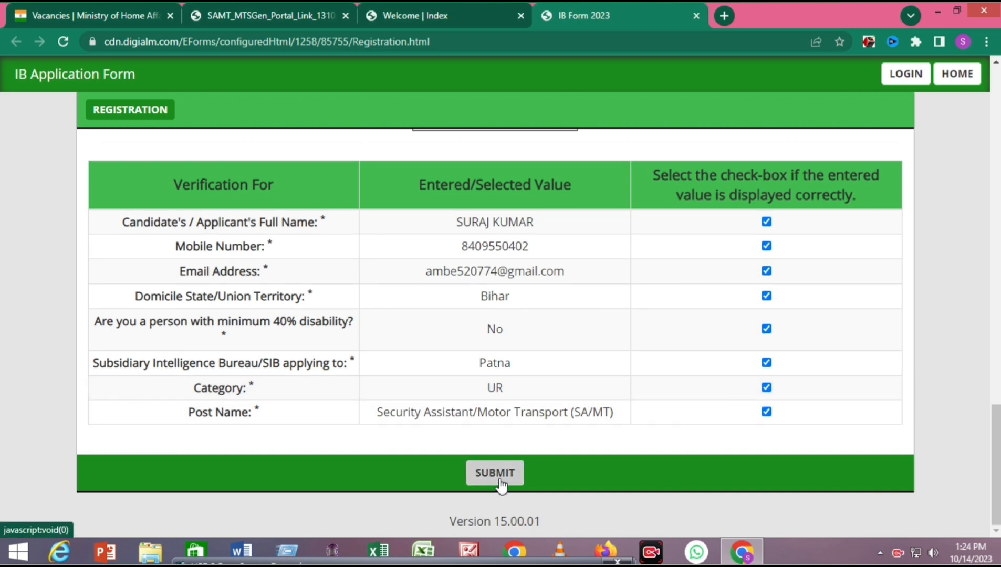
{"action": "left_click", "coordinate": [500, 482]}
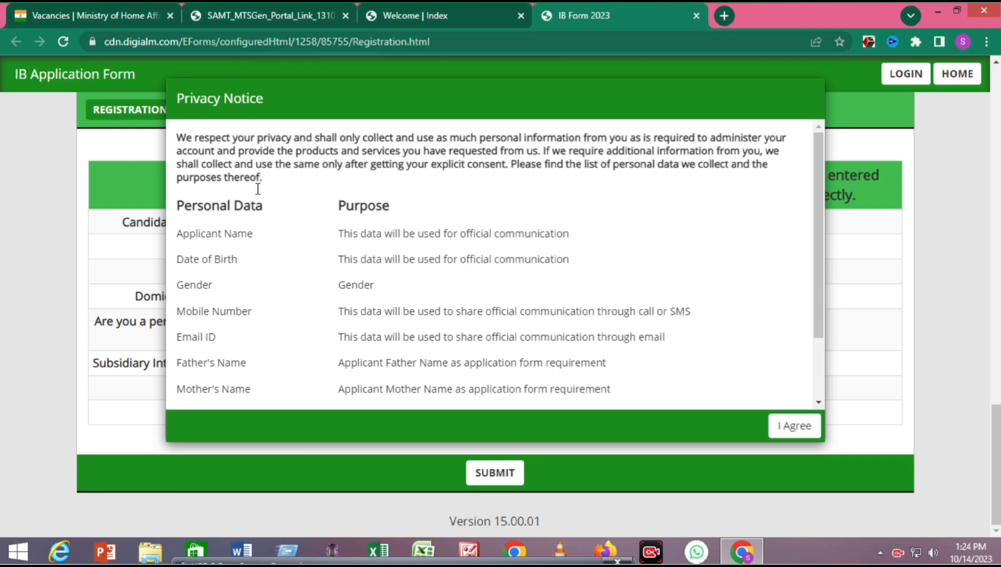
- Accept the Privacy Notice and confirm the final registration submission on the alert
{"action": "scroll", "coordinate": [421, 247], "scroll_direction": "down", "scroll_amount": 3}
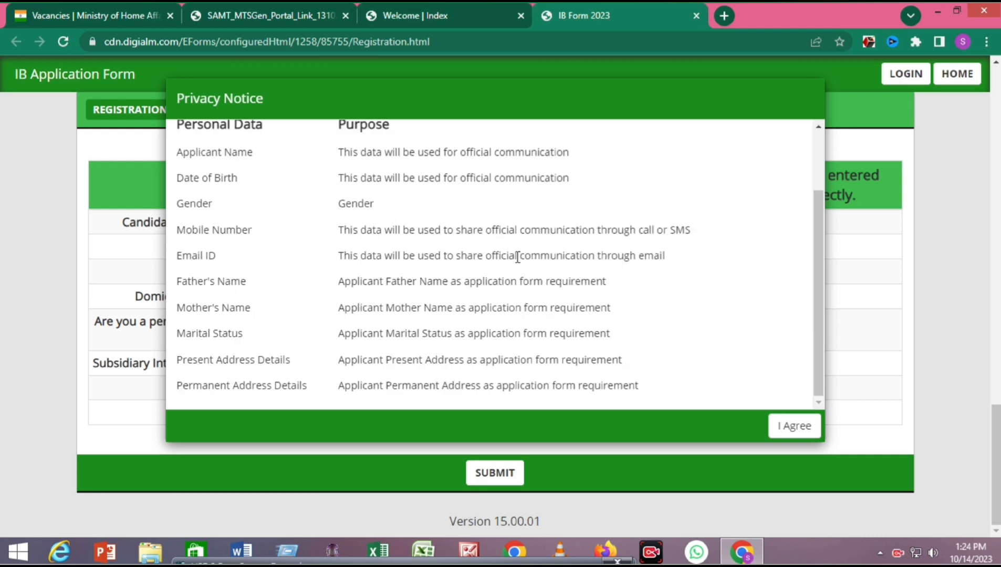
{"action": "left_click", "coordinate": [805, 431]}
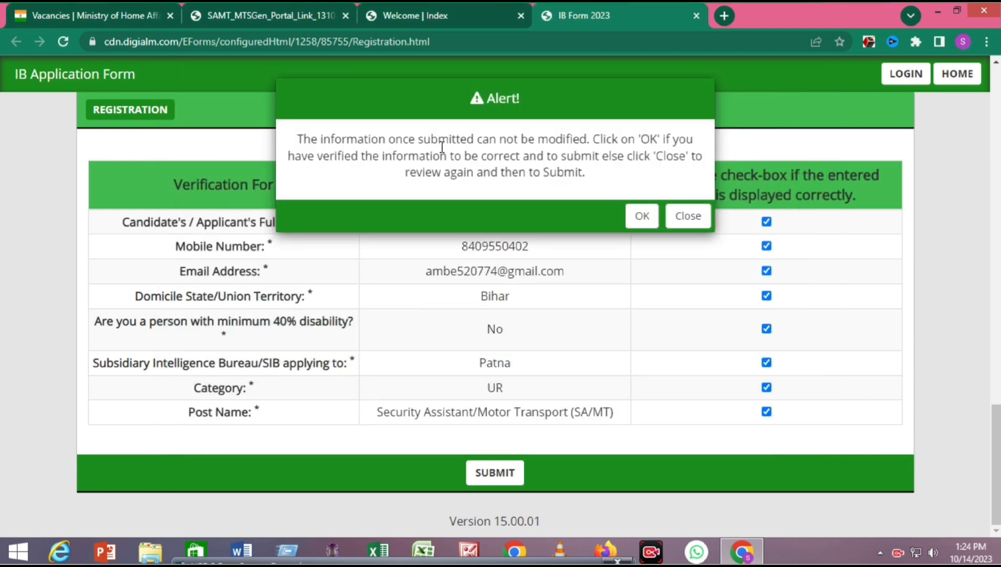
{"action": "left_click_drag", "start_coordinate": [613, 141], "coordinate": [372, 147]}
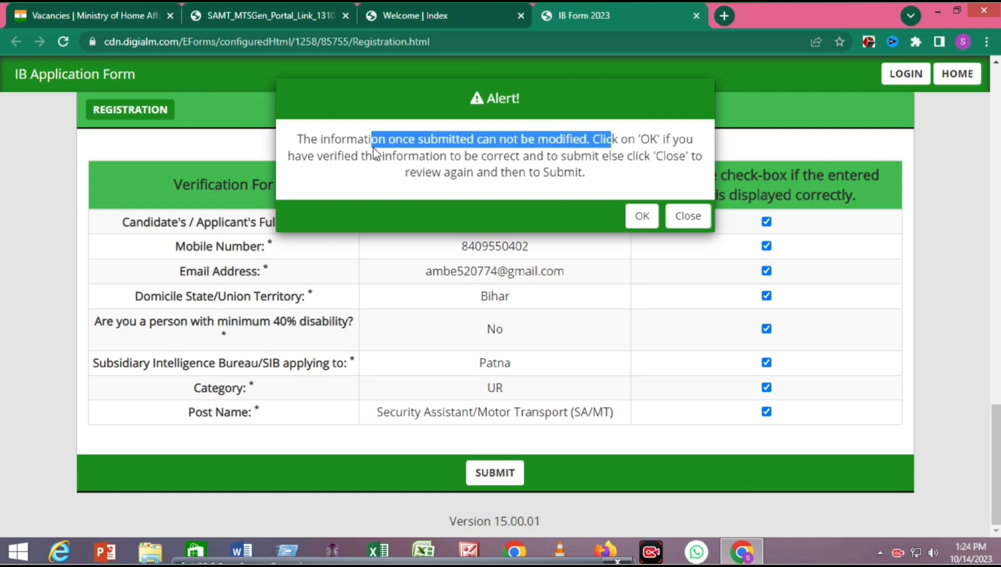
{"action": "left_click", "coordinate": [641, 215]}
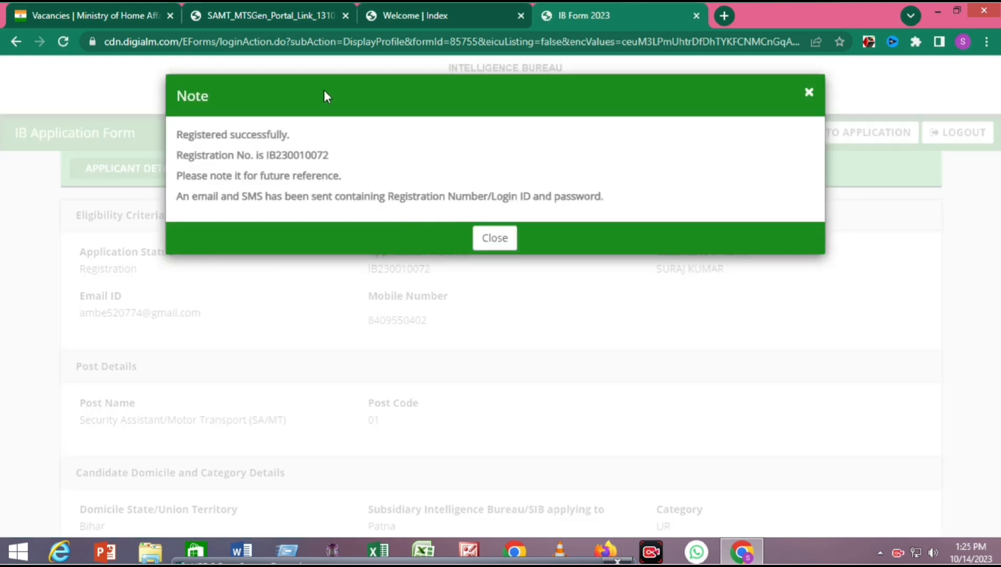
- Close the registration success note and go to the application form
{"action": "left_click", "coordinate": [502, 238]}
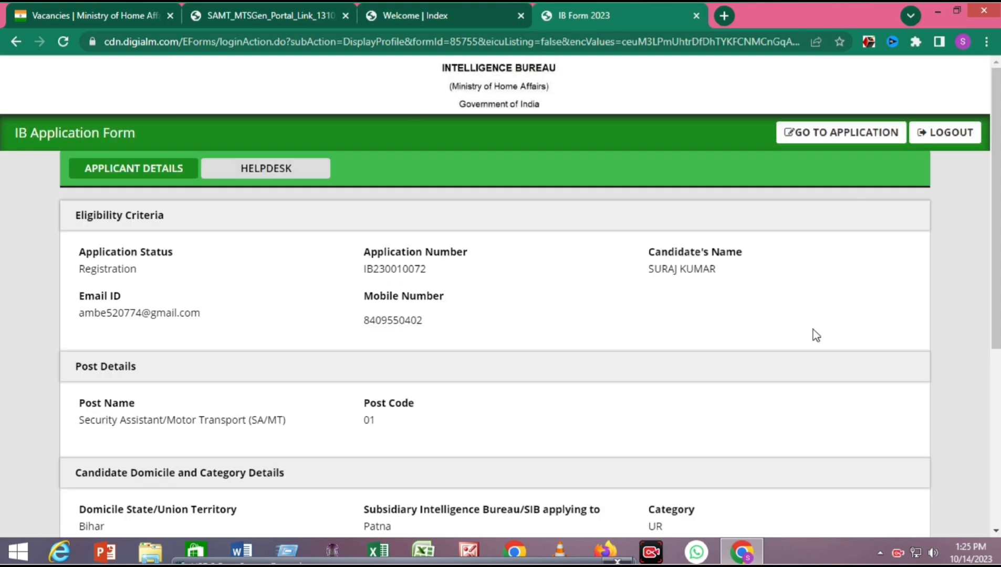
{"action": "scroll", "coordinate": [746, 203], "scroll_direction": "down", "scroll_amount": 5}
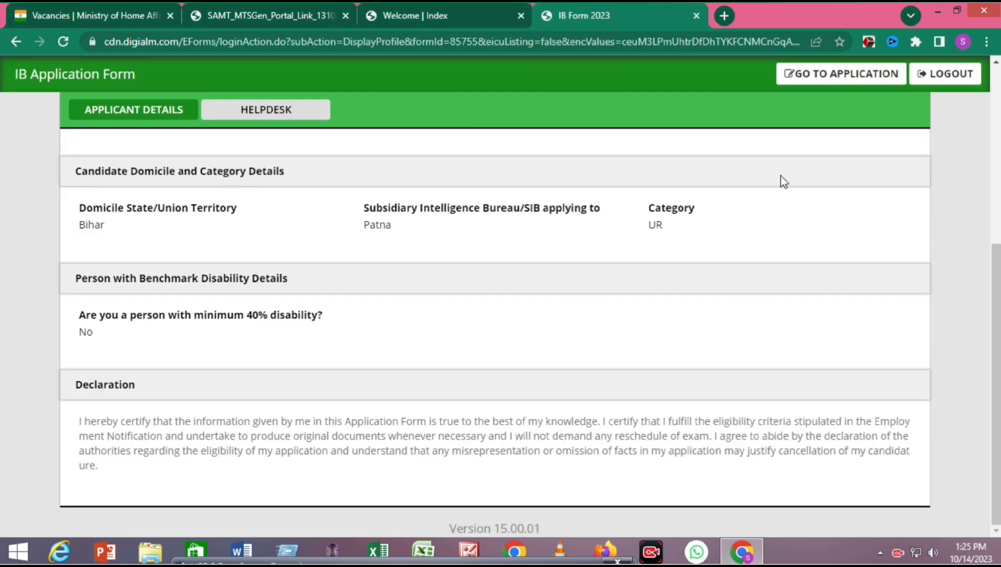
{"action": "left_click", "coordinate": [817, 75]}
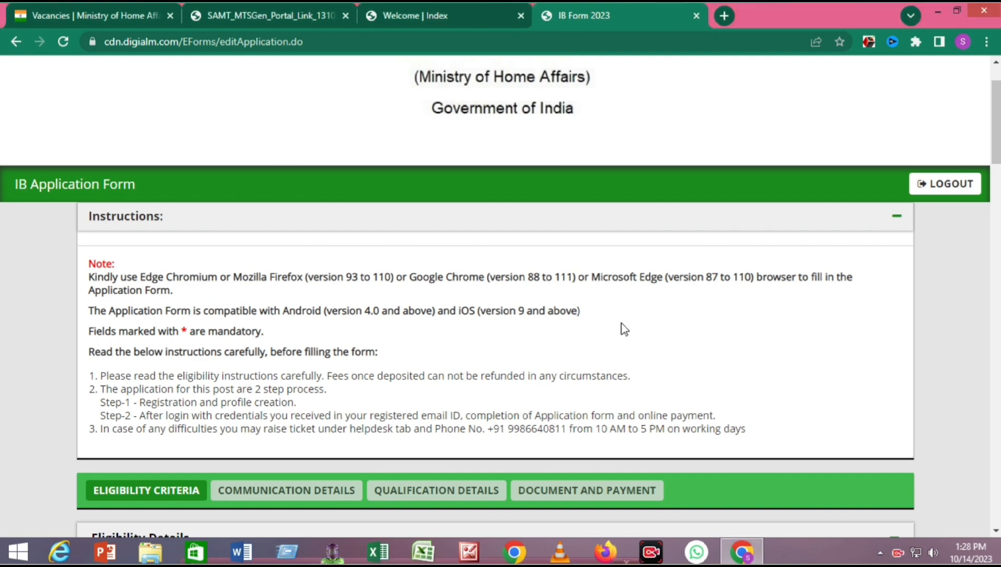
- Set gender to Male and date of birth to 11/01/2000
{"action": "scroll", "coordinate": [630, 323], "scroll_direction": "down", "scroll_amount": 3}
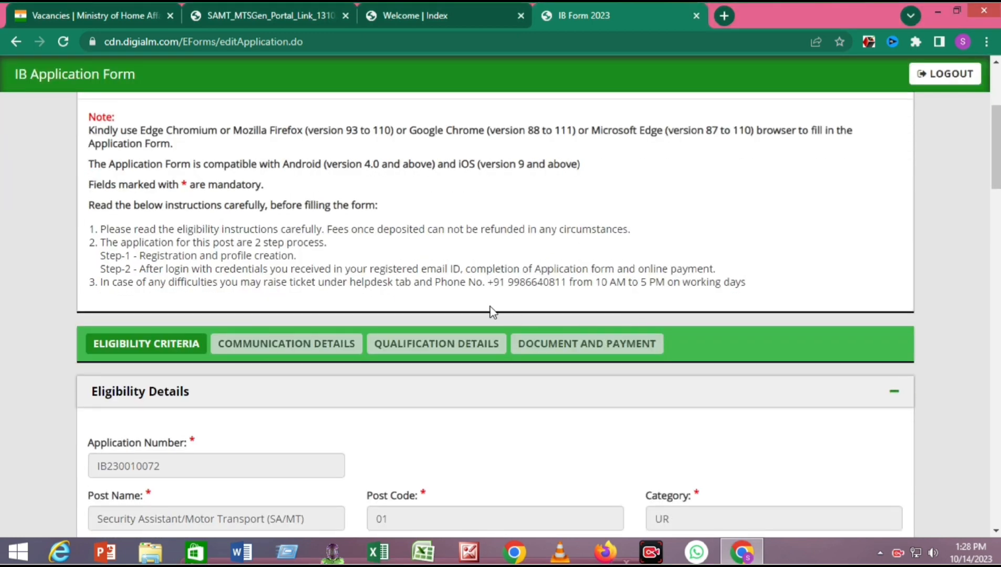
{"action": "scroll", "coordinate": [472, 304], "scroll_direction": "down", "scroll_amount": 1}
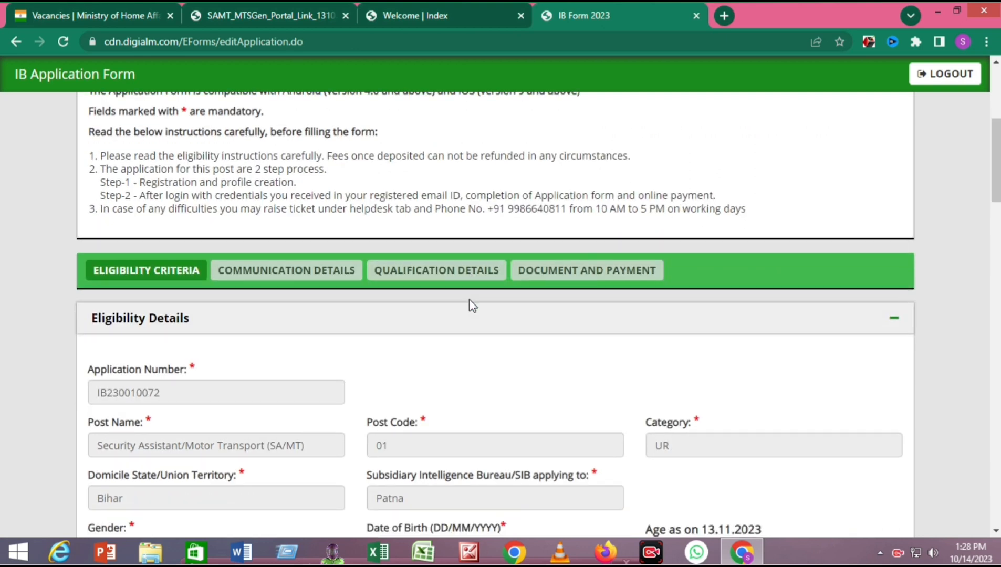
{"action": "scroll", "coordinate": [471, 305], "scroll_direction": "up", "scroll_amount": 1}
{"action": "scroll", "coordinate": [237, 200], "scroll_direction": "down", "scroll_amount": 2}
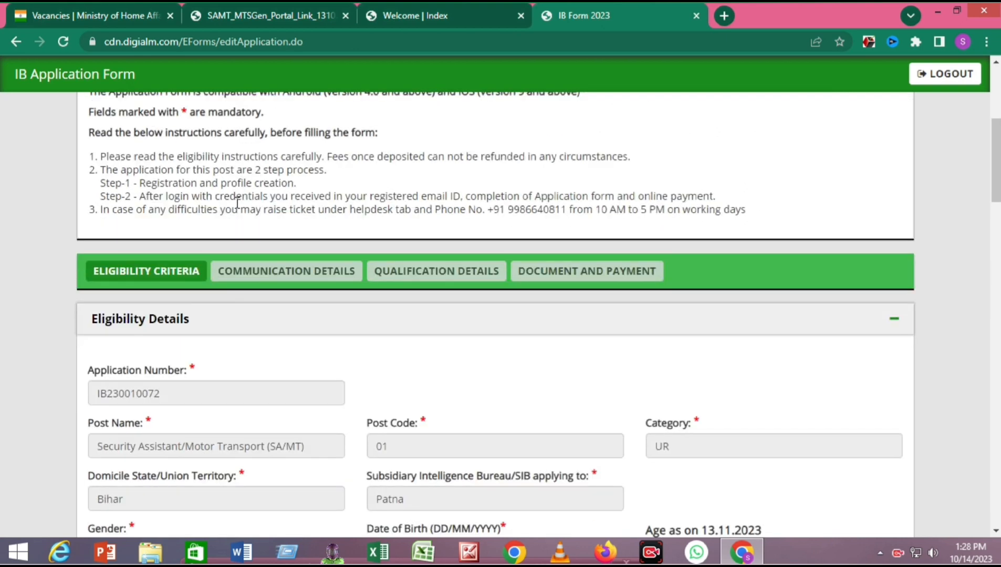
{"action": "scroll", "coordinate": [234, 196], "scroll_direction": "up", "scroll_amount": 1}
{"action": "scroll", "coordinate": [233, 196], "scroll_direction": "down", "scroll_amount": 2}
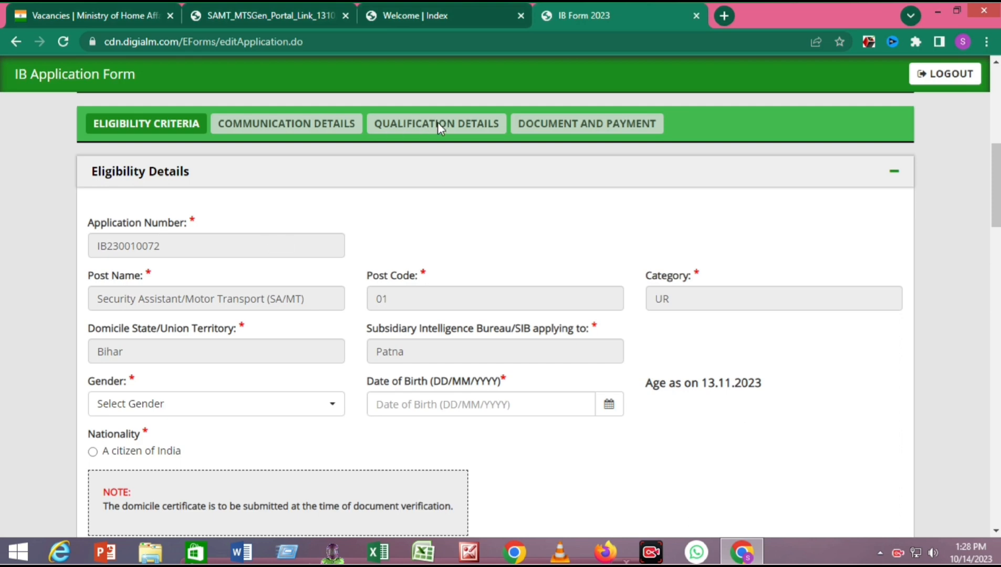
{"action": "scroll", "coordinate": [279, 244], "scroll_direction": "down", "scroll_amount": 1}
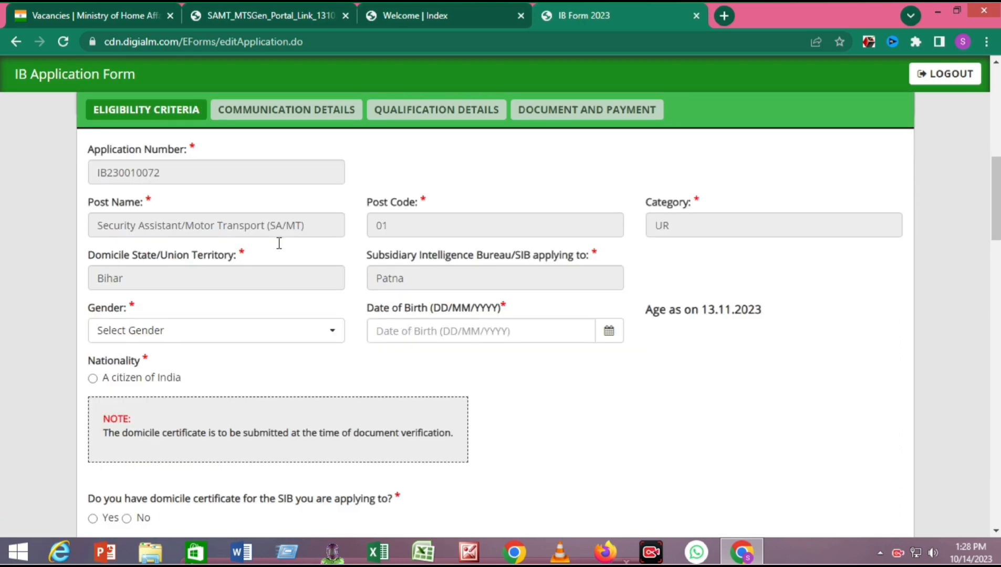
{"action": "scroll", "coordinate": [279, 244], "scroll_direction": "up", "scroll_amount": 1}
{"action": "scroll", "coordinate": [279, 243], "scroll_direction": "down", "scroll_amount": 2}
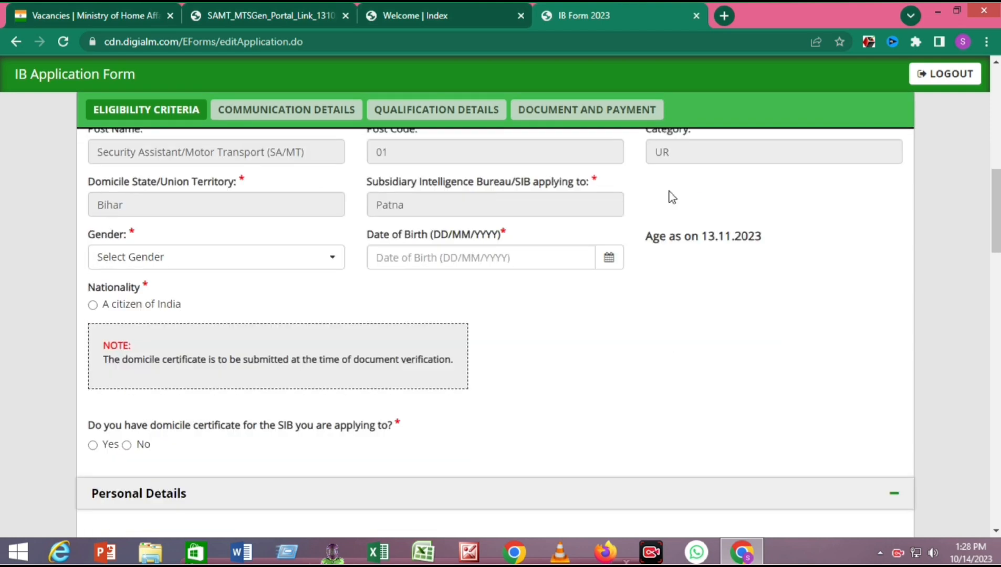
{"action": "left_click", "coordinate": [218, 259]}
{"action": "left_click", "coordinate": [117, 339]}
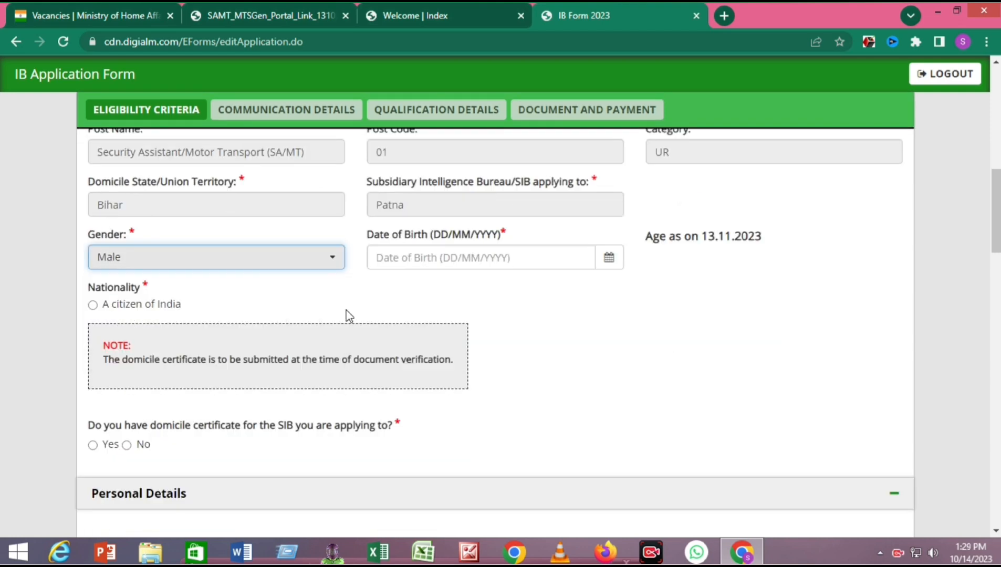
{"action": "left_click", "coordinate": [610, 259]}
{"action": "left_click", "coordinate": [416, 243]}
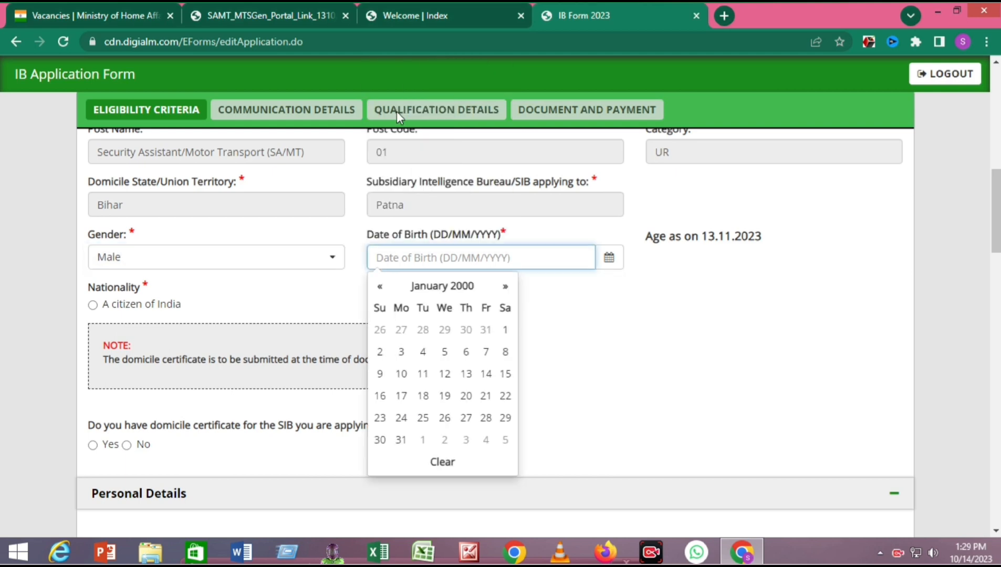
{"action": "left_click", "coordinate": [423, 374]}
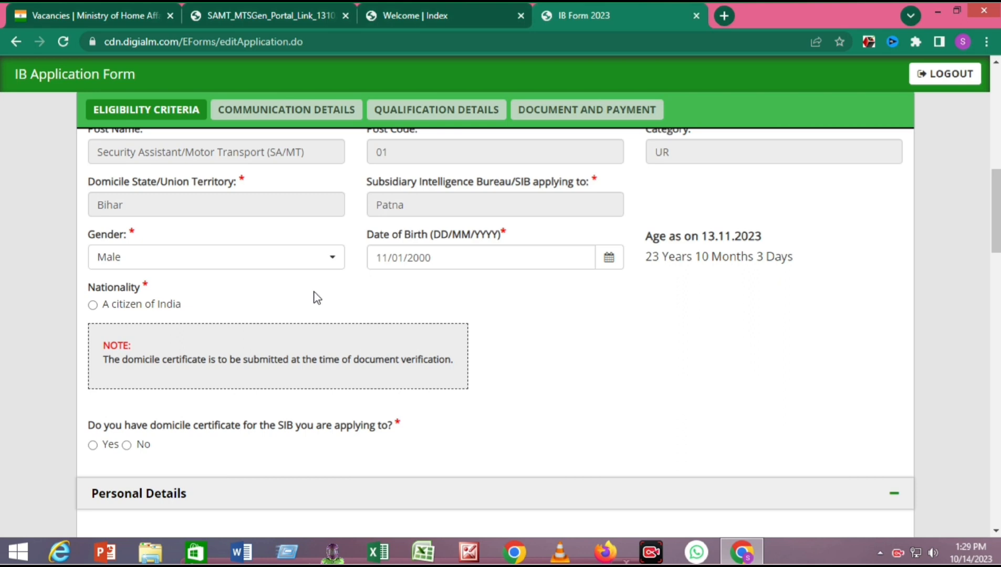
- Enter the father's and mother's names, and set marital status Unmarried and religion Hindu
{"action": "scroll", "coordinate": [525, 334], "scroll_direction": "down", "scroll_amount": 3}
{"action": "scroll", "coordinate": [103, 246], "scroll_direction": "up", "scroll_amount": 2}
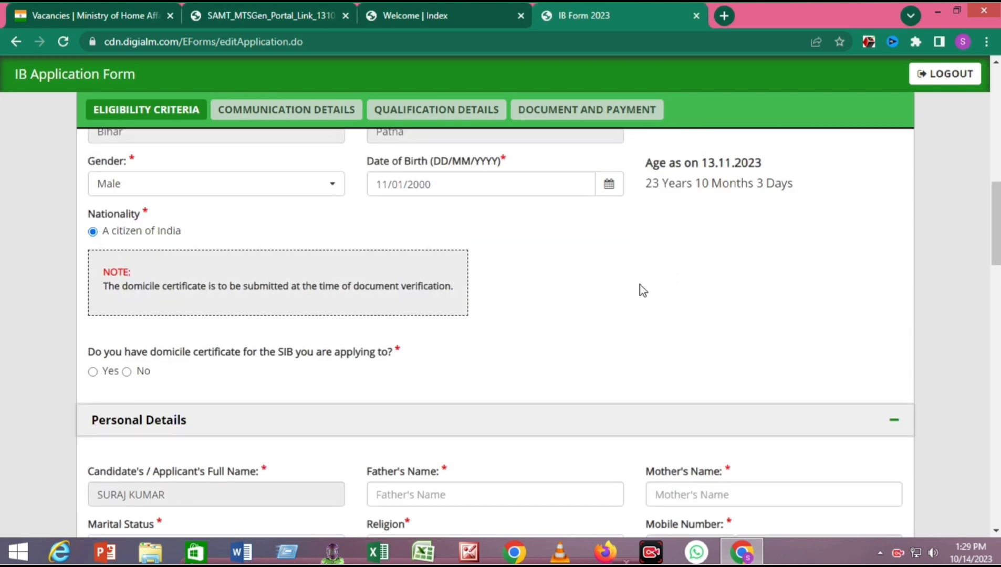
{"action": "scroll", "coordinate": [640, 284], "scroll_direction": "down", "scroll_amount": 4}
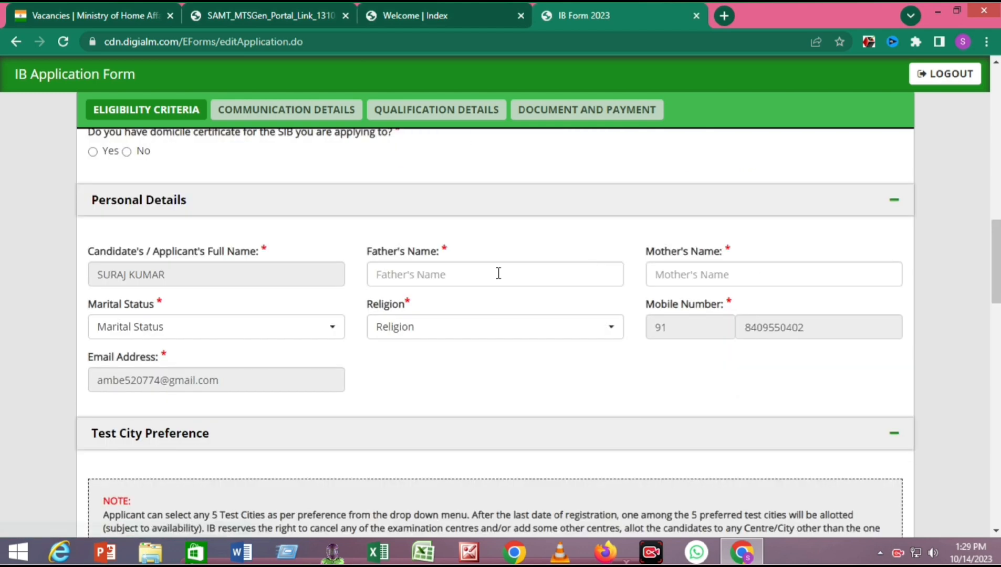
{"action": "scroll", "coordinate": [496, 275], "scroll_direction": "down", "scroll_amount": 1}
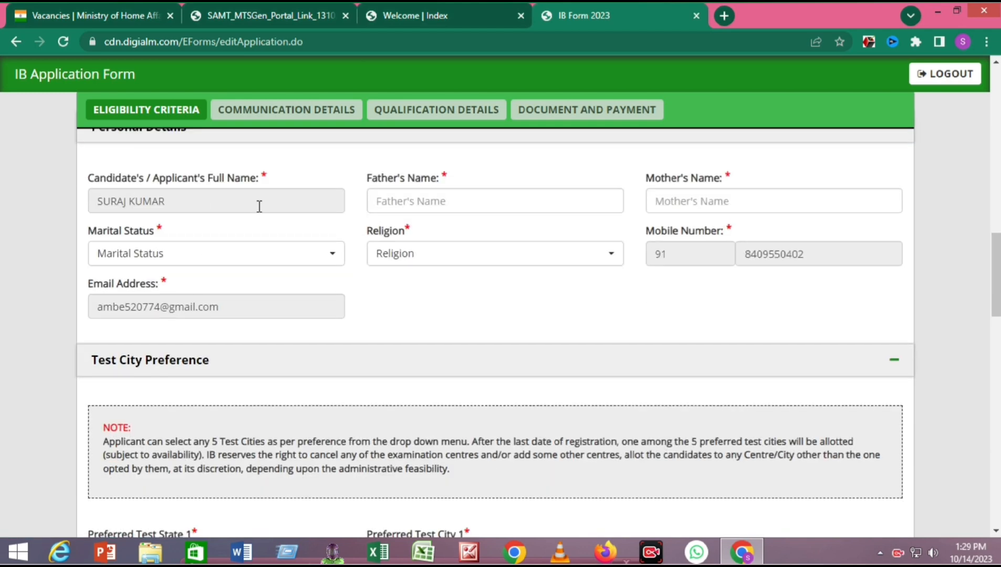
{"action": "left_click", "coordinate": [413, 203]}
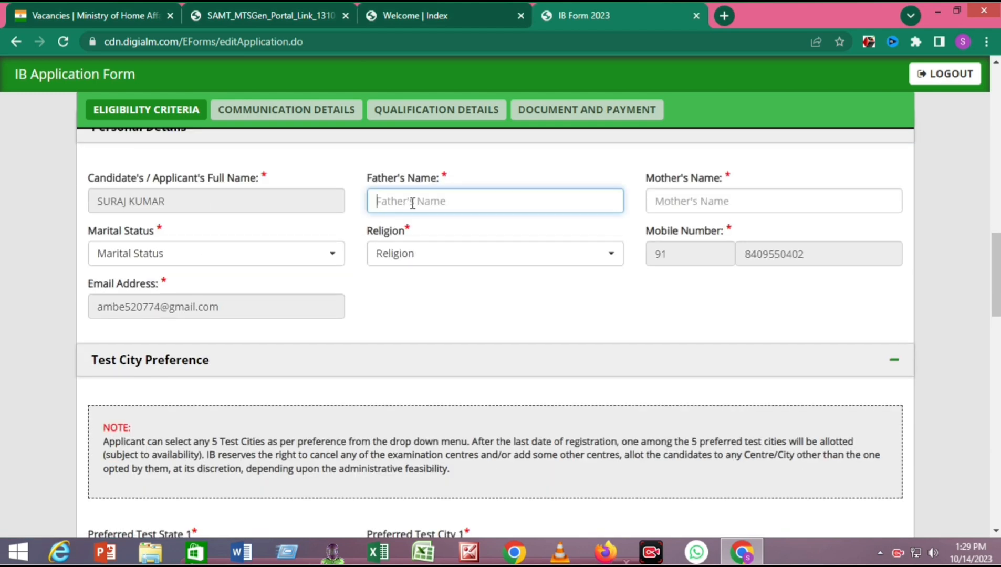
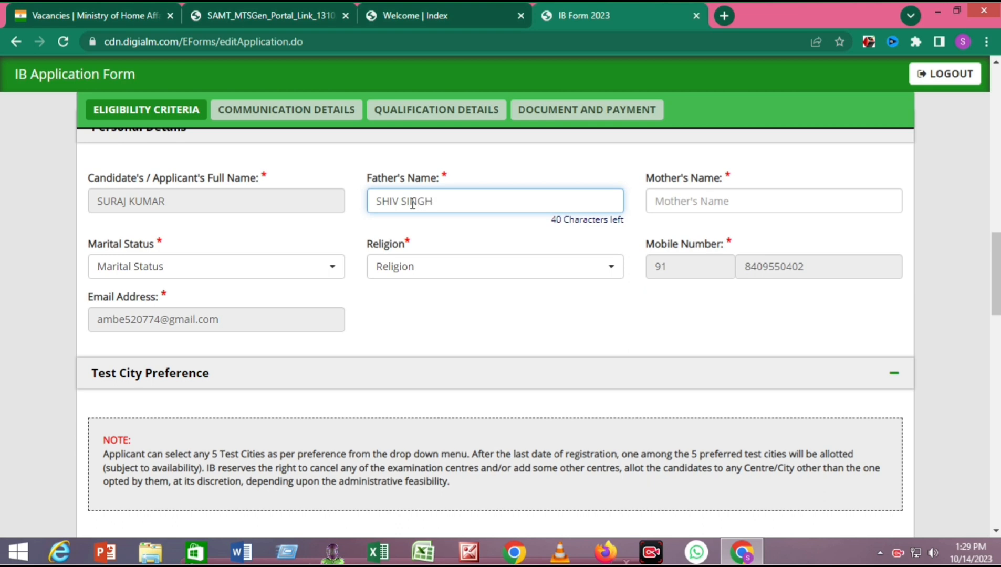
{"action": "left_click", "coordinate": [703, 202]}
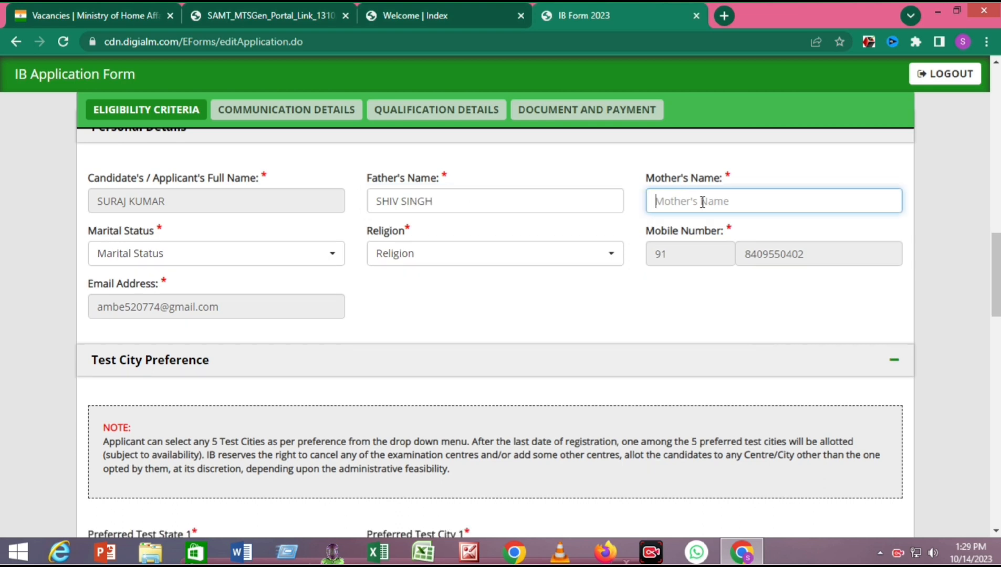
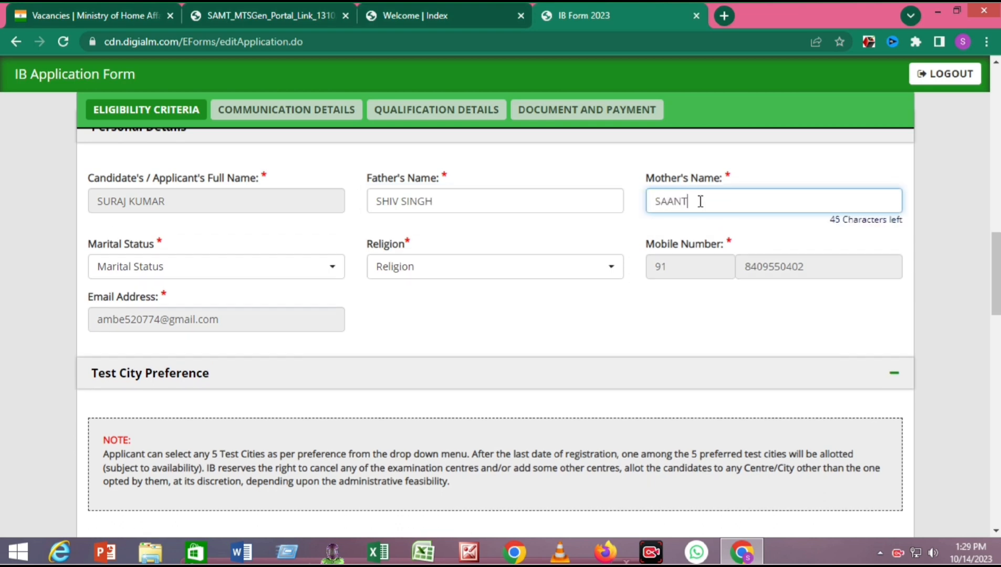
{"action": "key", "text": "Tab"}
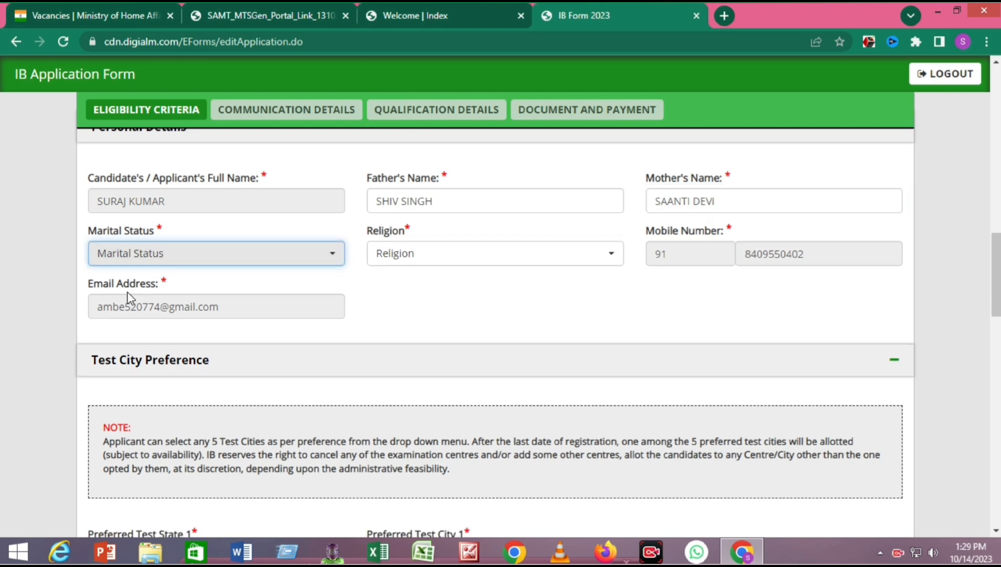
{"action": "left_click", "coordinate": [193, 254]}
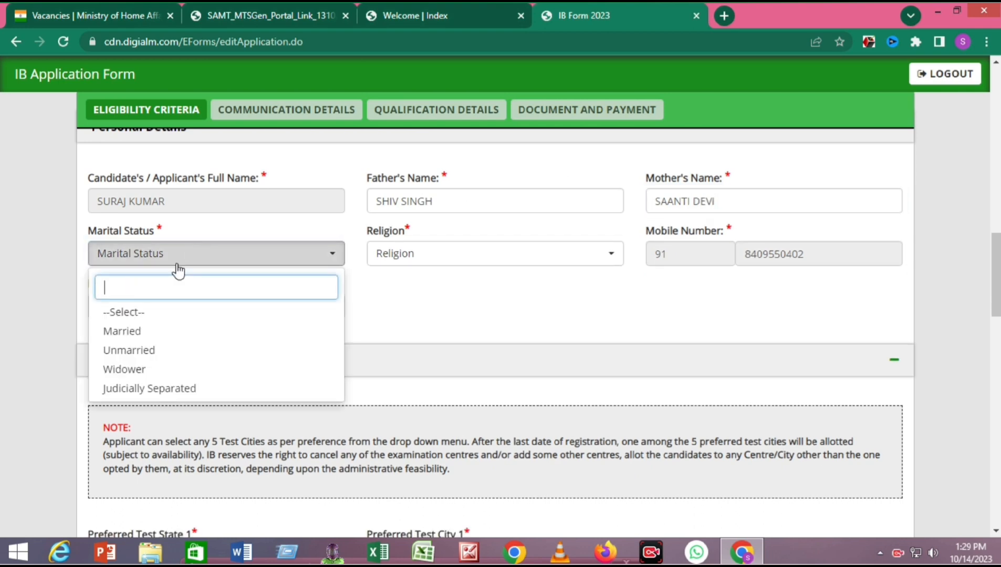
{"action": "left_click", "coordinate": [121, 352]}
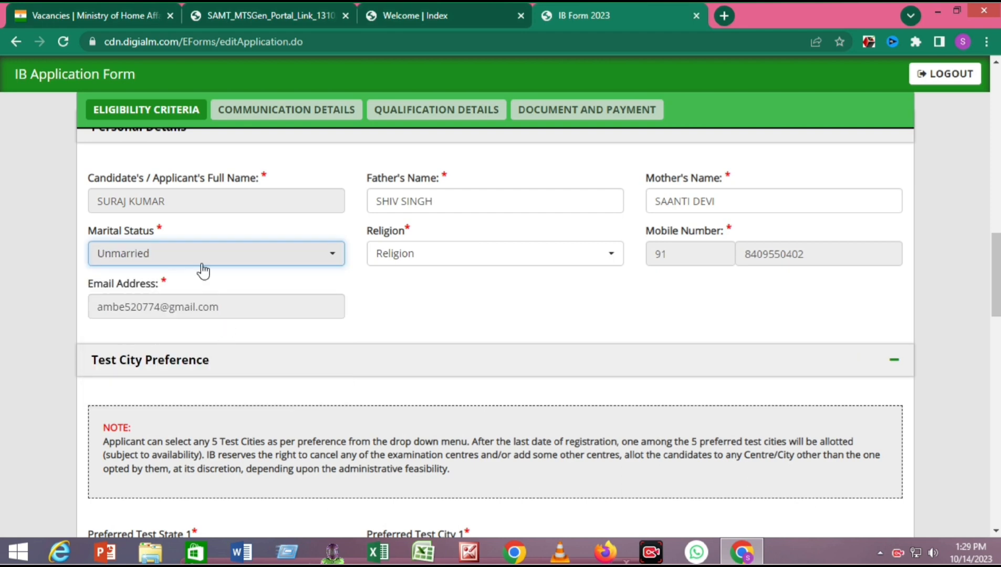
{"action": "left_click", "coordinate": [429, 261]}
{"action": "left_click", "coordinate": [415, 333]}
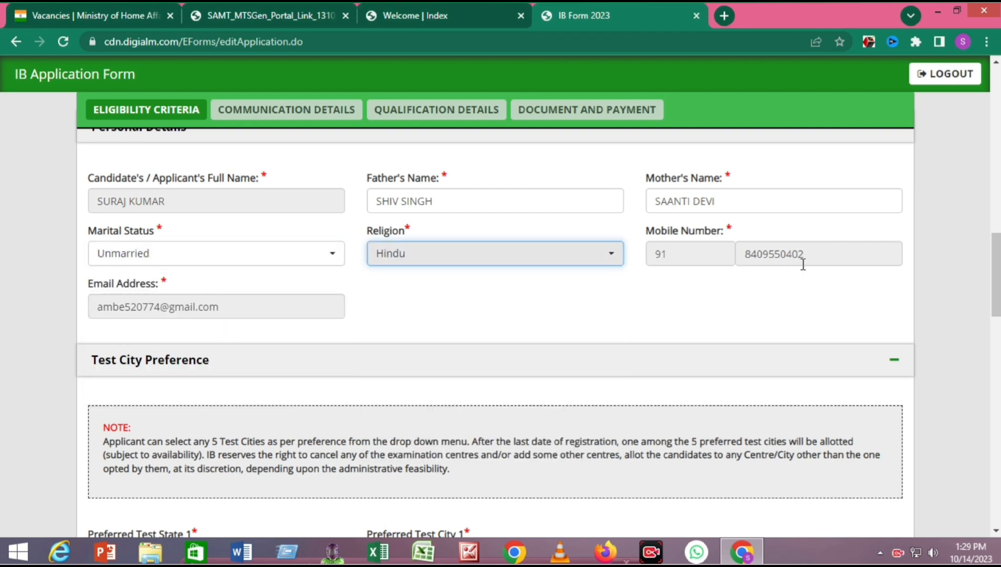
- Set Preferred Test State 1 to Bihar with Preferred Test City 1 as Arrah
{"action": "left_click", "coordinate": [295, 289]}
{"action": "scroll", "coordinate": [353, 293], "scroll_direction": "down", "scroll_amount": 5}
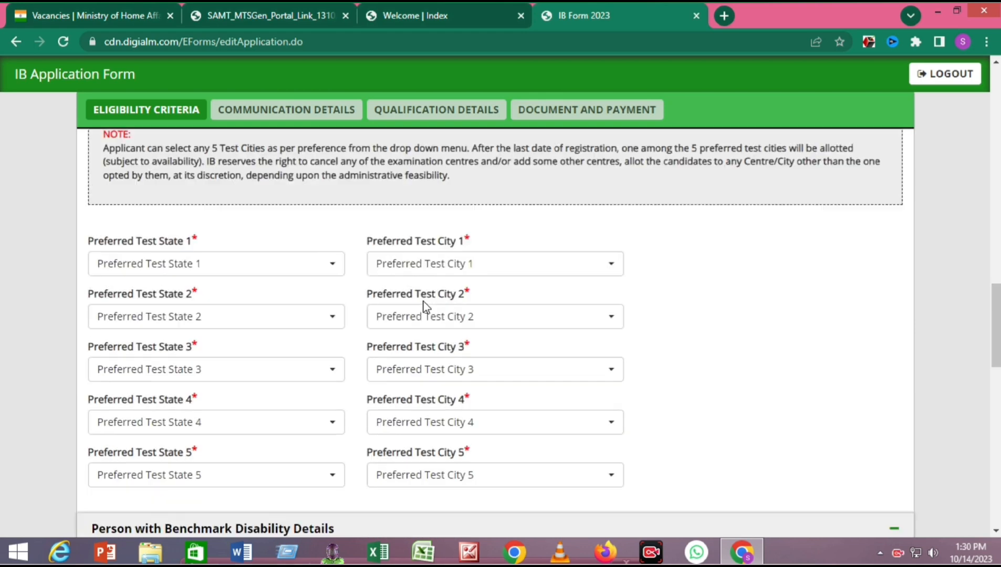
{"action": "scroll", "coordinate": [200, 270], "scroll_direction": "up", "scroll_amount": 15}
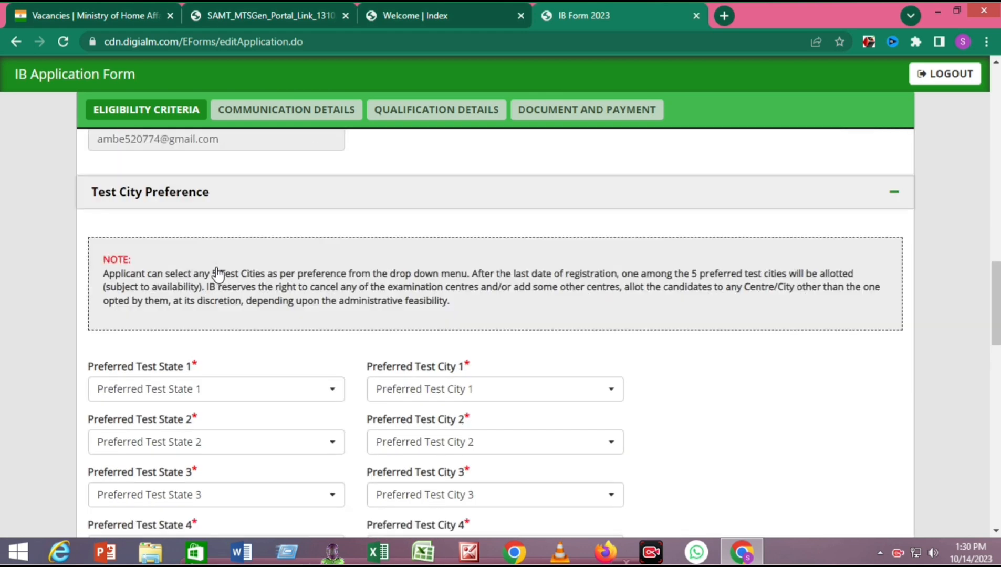
{"action": "scroll", "coordinate": [220, 260], "scroll_direction": "down", "scroll_amount": 15}
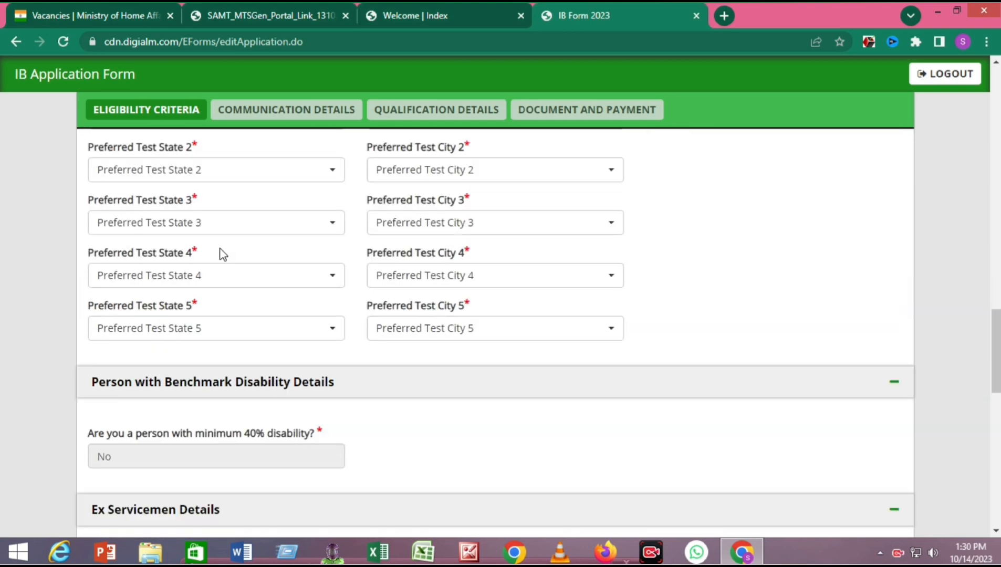
{"action": "scroll", "coordinate": [221, 253], "scroll_direction": "up", "scroll_amount": 3}
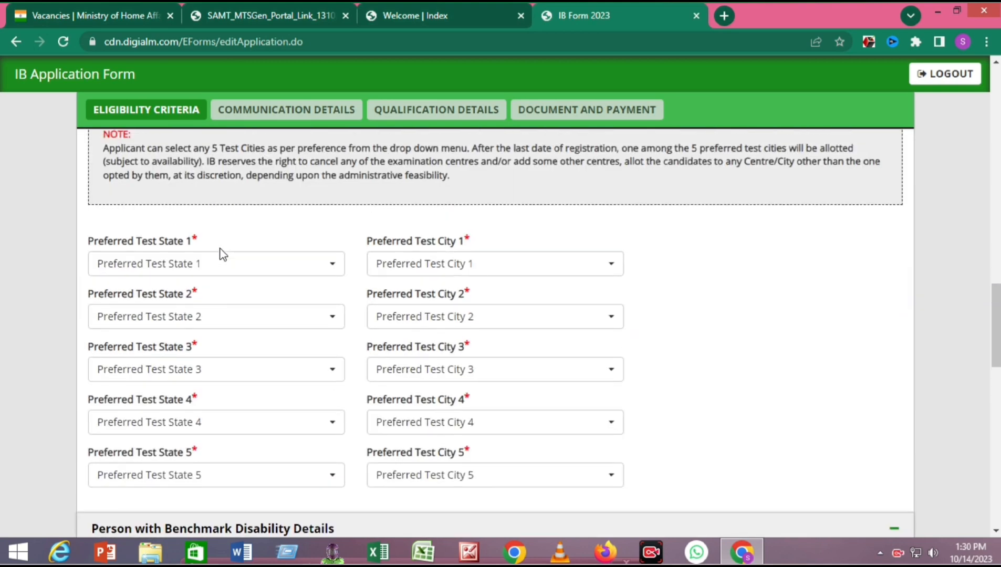
{"action": "left_click", "coordinate": [272, 268]}
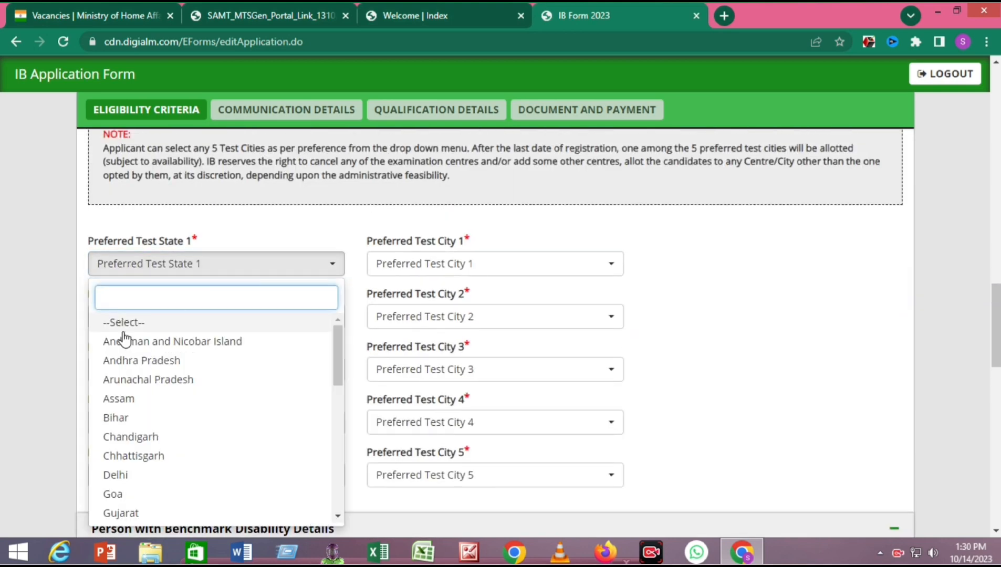
{"action": "left_click", "coordinate": [113, 417]}
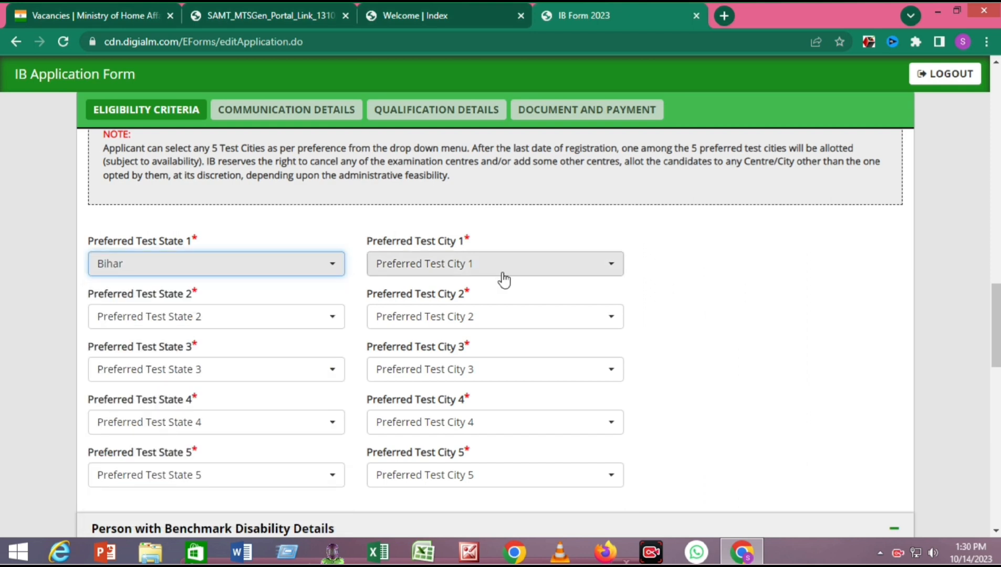
{"action": "left_click", "coordinate": [504, 274]}
{"action": "left_click", "coordinate": [431, 342]}
- Set test preferences 2 and 3 to Bihar, with cities Bhagalpur and Purnea
{"action": "left_click", "coordinate": [174, 316]}
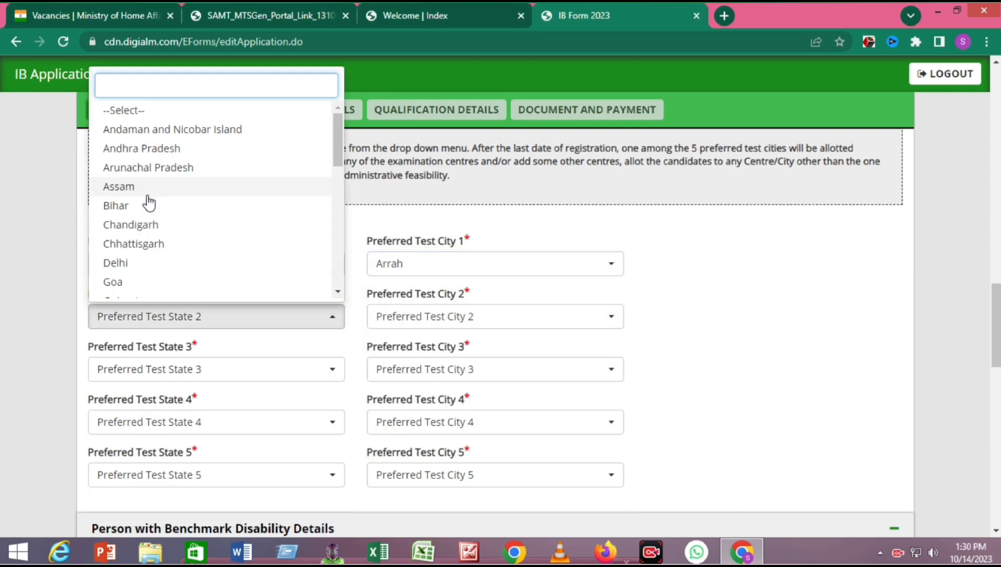
{"action": "left_click", "coordinate": [128, 208]}
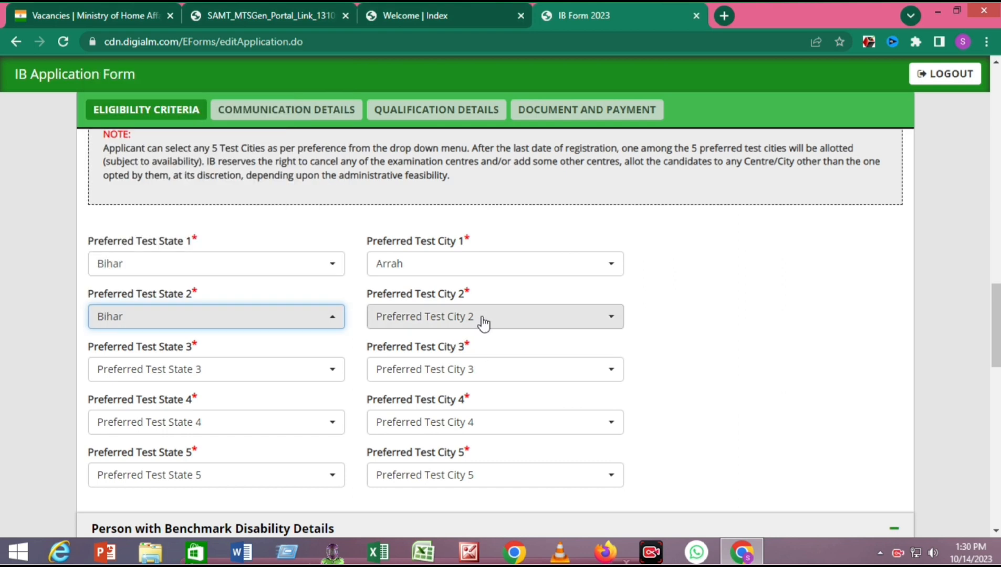
{"action": "left_click", "coordinate": [484, 323]}
{"action": "left_click", "coordinate": [418, 414]}
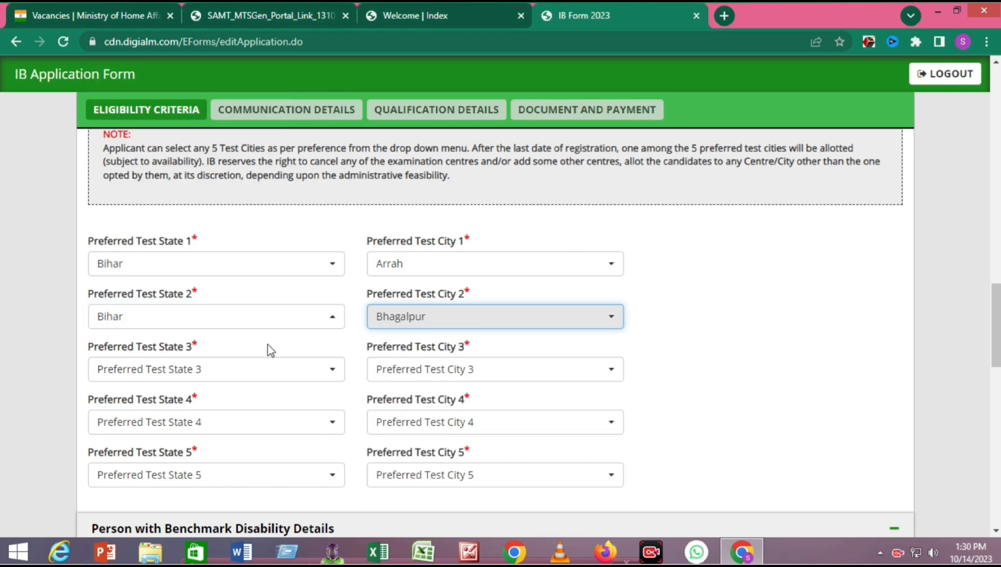
{"action": "left_click", "coordinate": [213, 369]}
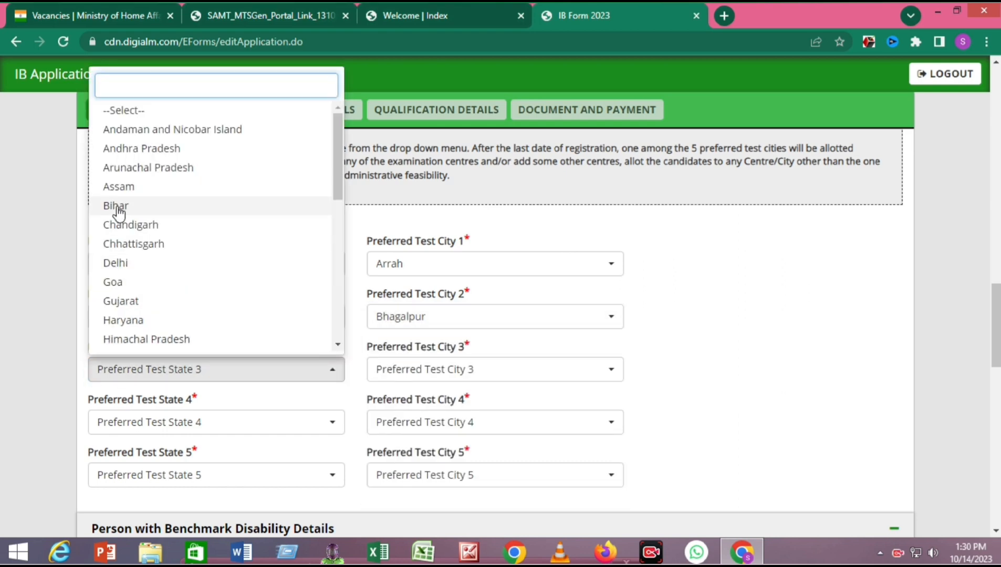
{"action": "left_click", "coordinate": [118, 209]}
{"action": "left_click", "coordinate": [420, 369]}
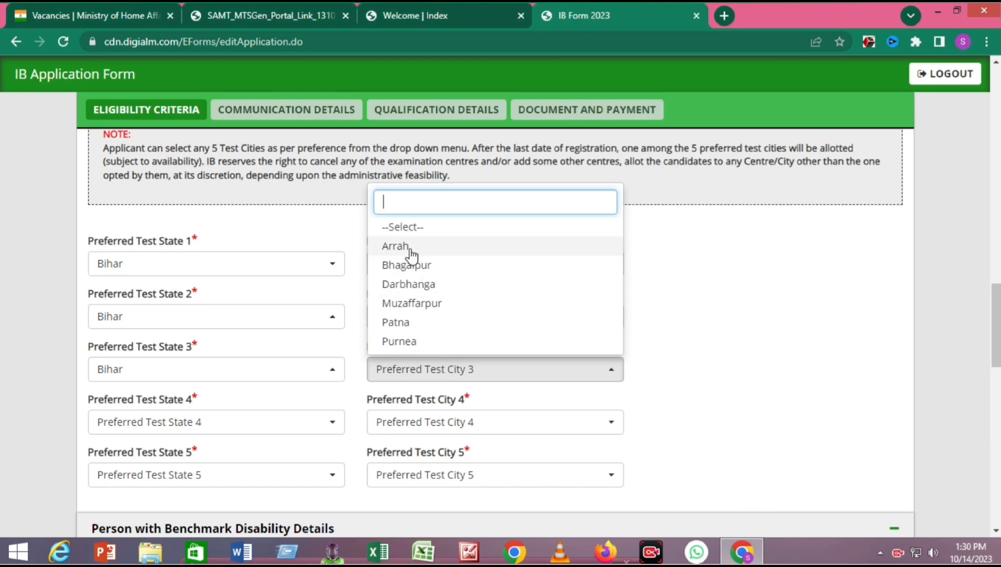
{"action": "left_click", "coordinate": [410, 342]}
- Set test preferences 4 and 5 to Bihar, with cities Darbhanga and Patna
{"action": "left_click", "coordinate": [167, 429]}
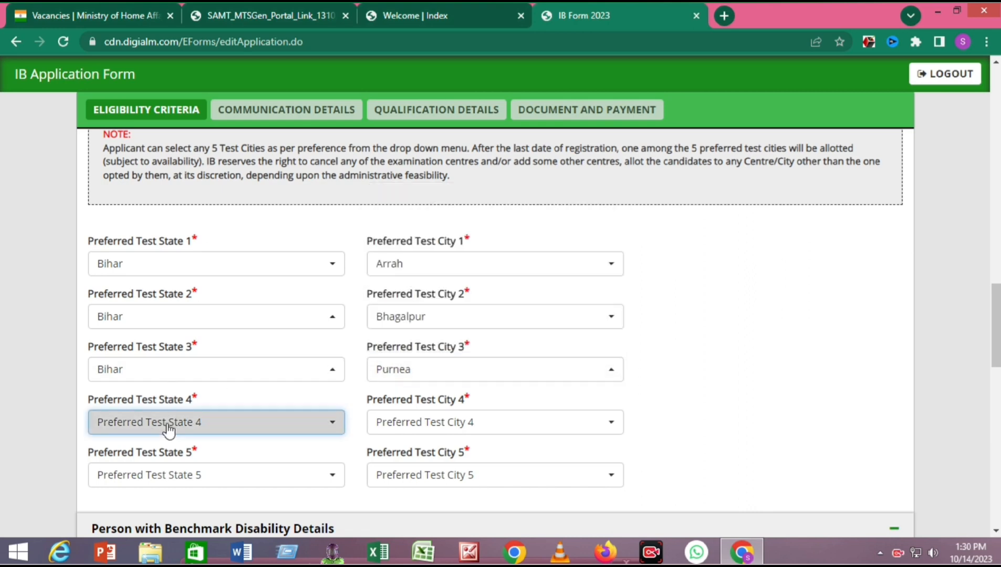
{"action": "left_click", "coordinate": [129, 209]}
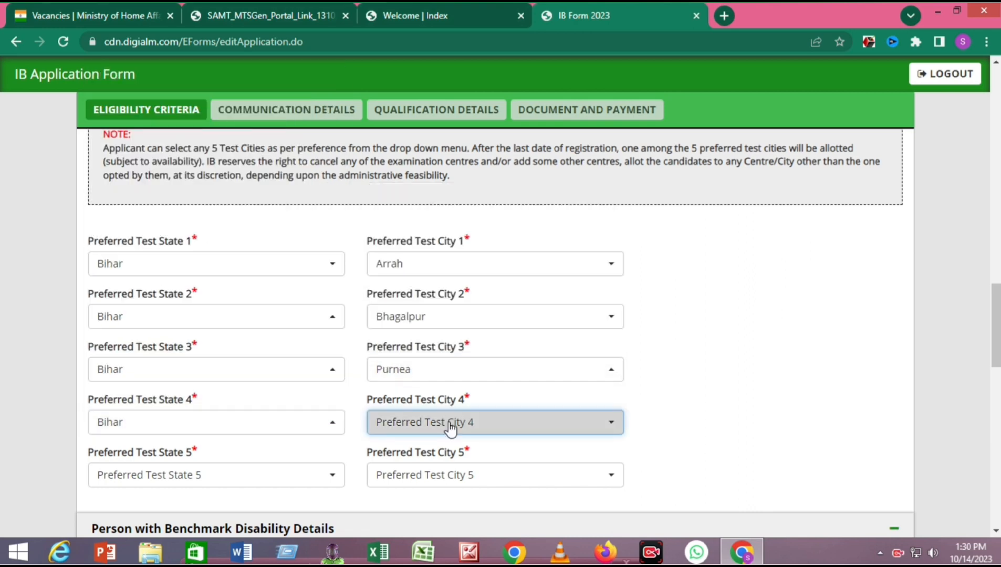
{"action": "left_click", "coordinate": [450, 424]}
{"action": "left_click", "coordinate": [420, 337]}
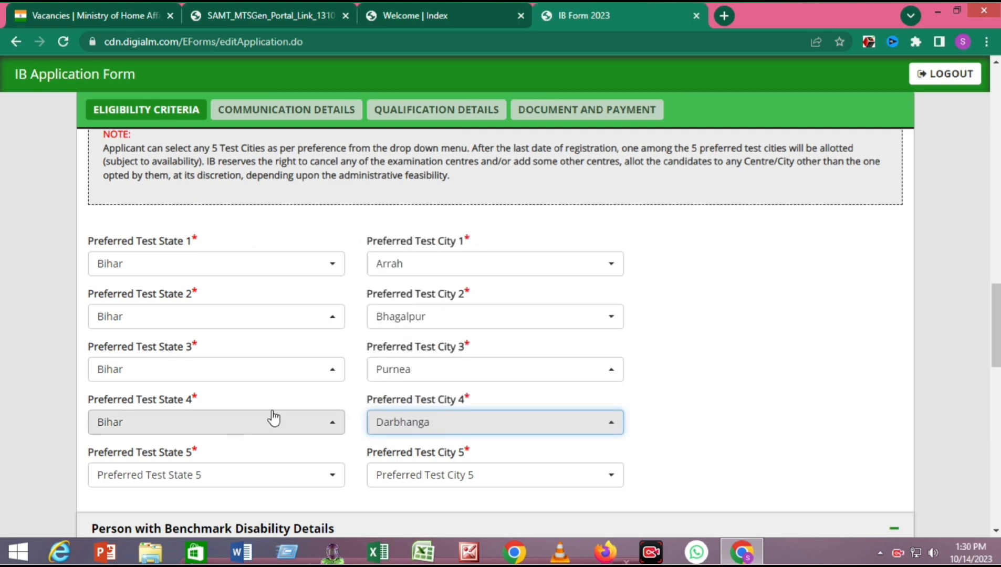
{"action": "scroll", "coordinate": [360, 368], "scroll_direction": "down", "scroll_amount": 3}
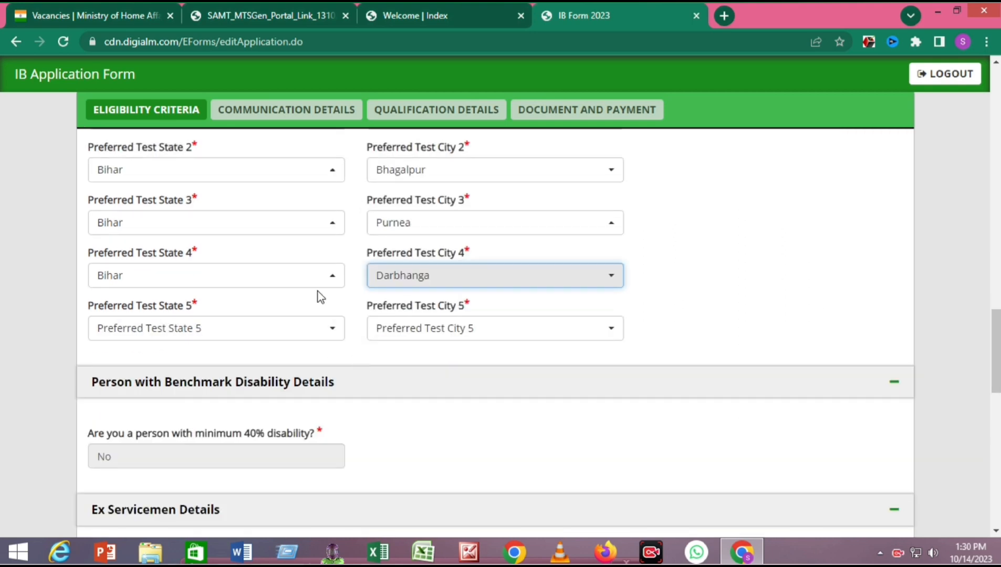
{"action": "left_click", "coordinate": [196, 329]}
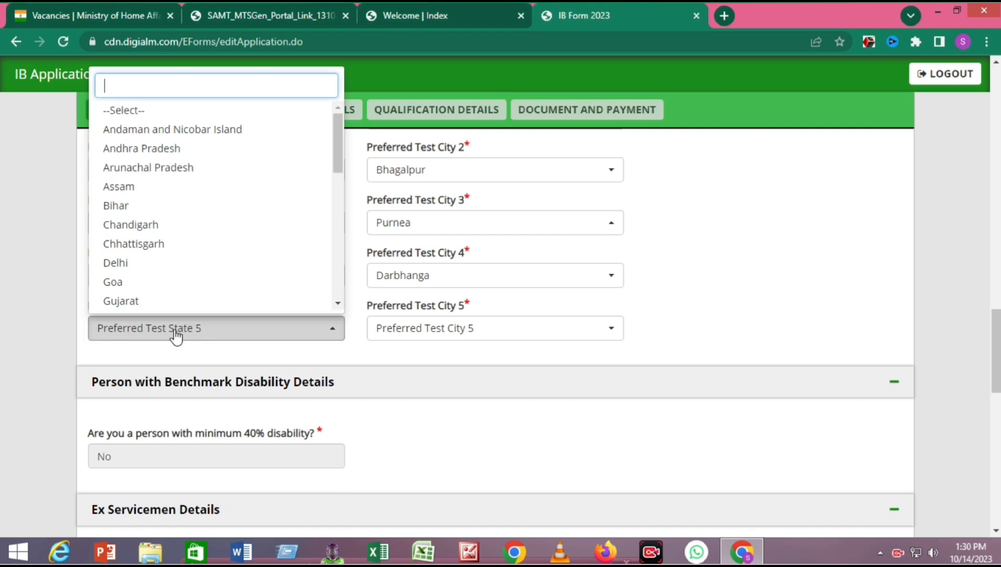
{"action": "left_click", "coordinate": [114, 204]}
{"action": "left_click", "coordinate": [430, 330]}
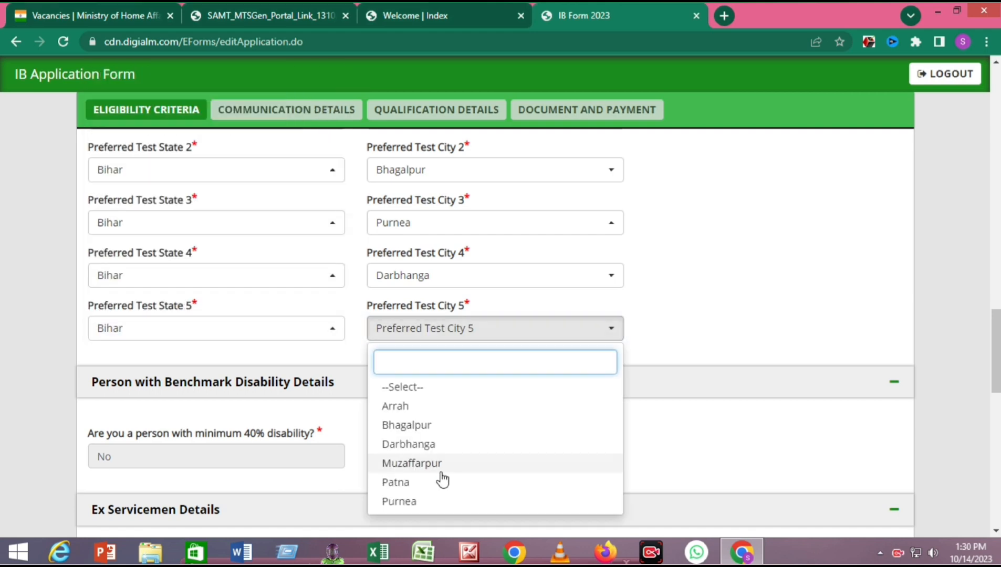
{"action": "left_click", "coordinate": [398, 485]}
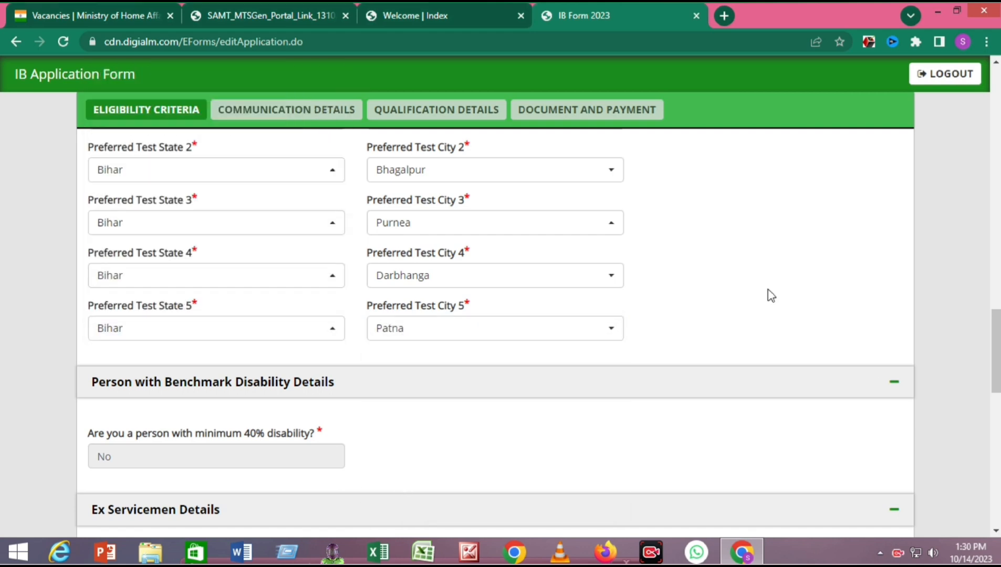
- Answer No to the ex-serviceman, 2002 Gujarat riot, Anti-Sikh riot and sportsperson questions
{"action": "scroll", "coordinate": [423, 195], "scroll_direction": "up", "scroll_amount": 2}
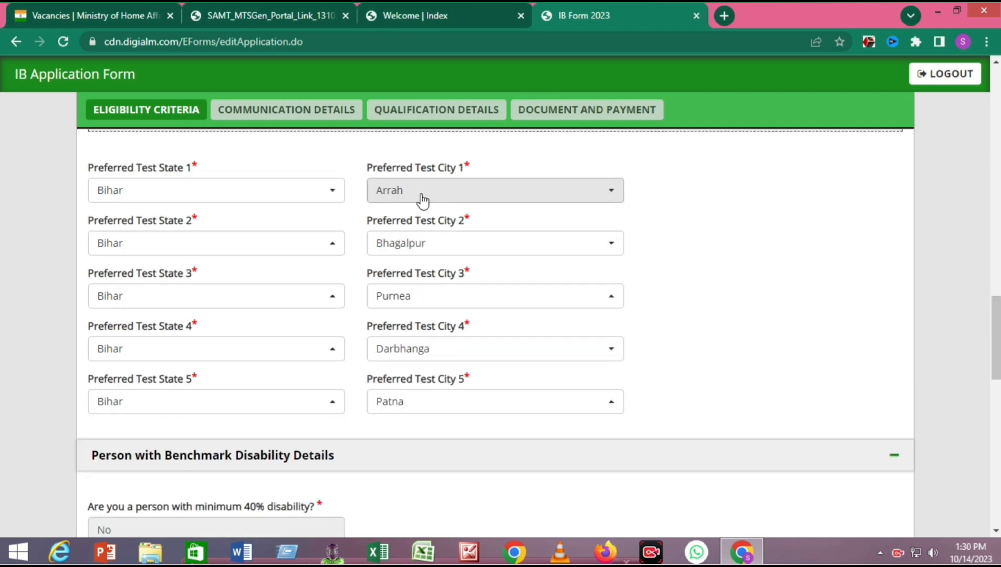
{"action": "scroll", "coordinate": [599, 246], "scroll_direction": "down", "scroll_amount": 6}
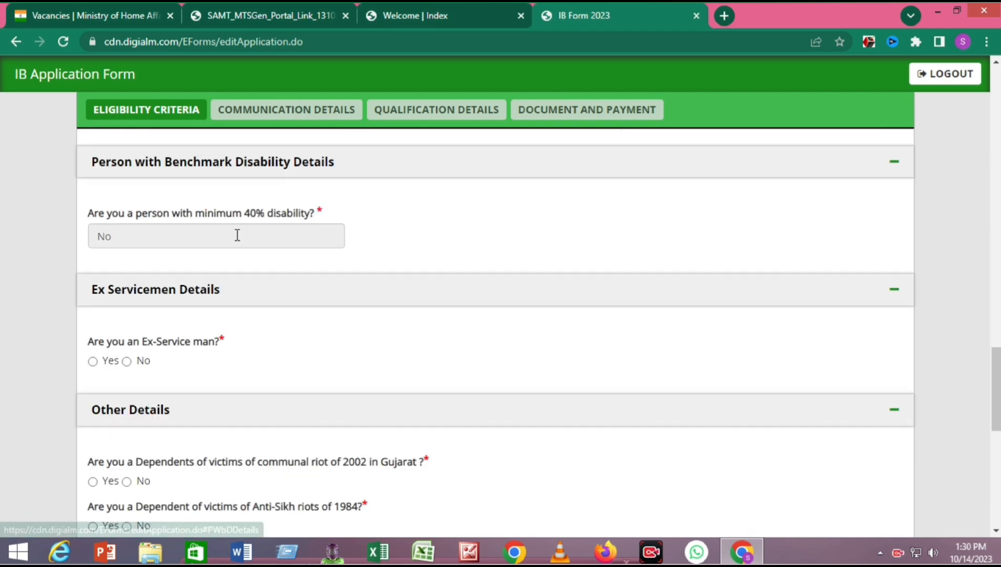
{"action": "scroll", "coordinate": [284, 237], "scroll_direction": "down", "scroll_amount": 3}
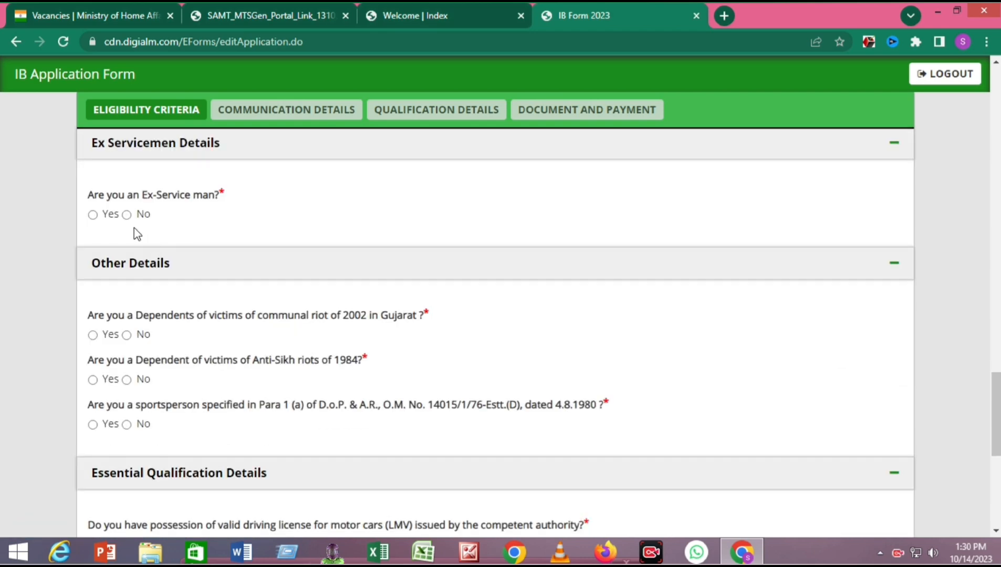
{"action": "left_click", "coordinate": [127, 215]}
{"action": "scroll", "coordinate": [206, 320], "scroll_direction": "down", "scroll_amount": 3}
{"action": "left_click_drag", "start_coordinate": [173, 168], "coordinate": [350, 176]}
{"action": "left_click", "coordinate": [128, 191]}
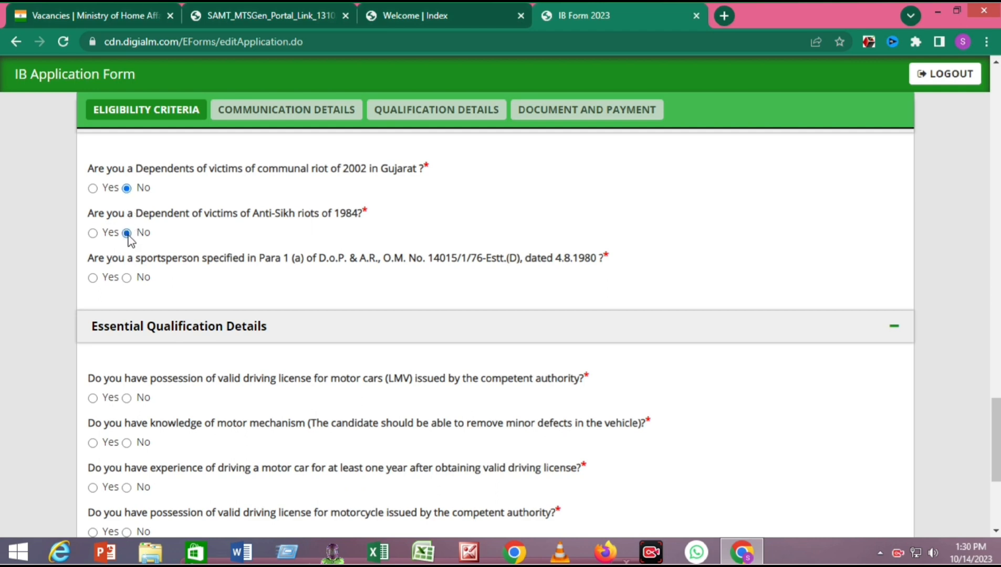
{"action": "left_click_drag", "start_coordinate": [199, 215], "coordinate": [340, 223]}
{"action": "left_click", "coordinate": [257, 243]}
{"action": "left_click_drag", "start_coordinate": [146, 260], "coordinate": [265, 260]}
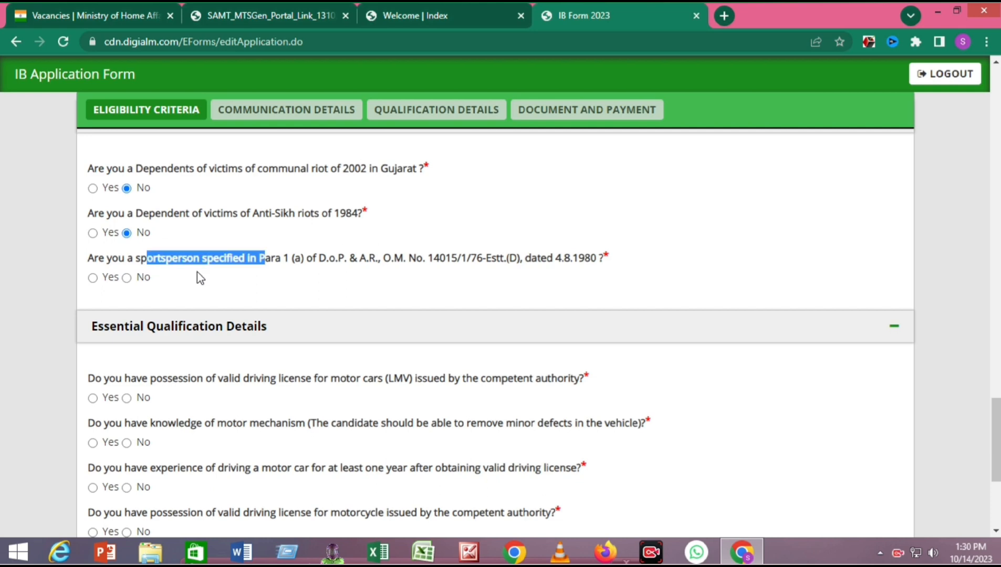
{"action": "left_click", "coordinate": [138, 279]}
- Answer Yes to holding a motor car (LMV) driving licence
{"action": "scroll", "coordinate": [289, 286], "scroll_direction": "down", "scroll_amount": 4}
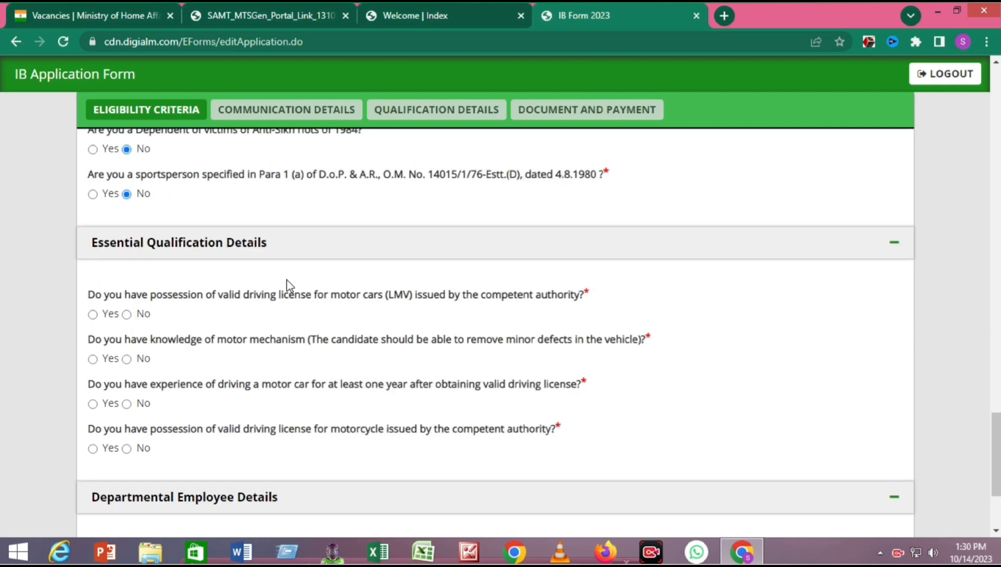
{"action": "left_click_drag", "start_coordinate": [167, 158], "coordinate": [296, 209]}
{"action": "left_click", "coordinate": [105, 179]}
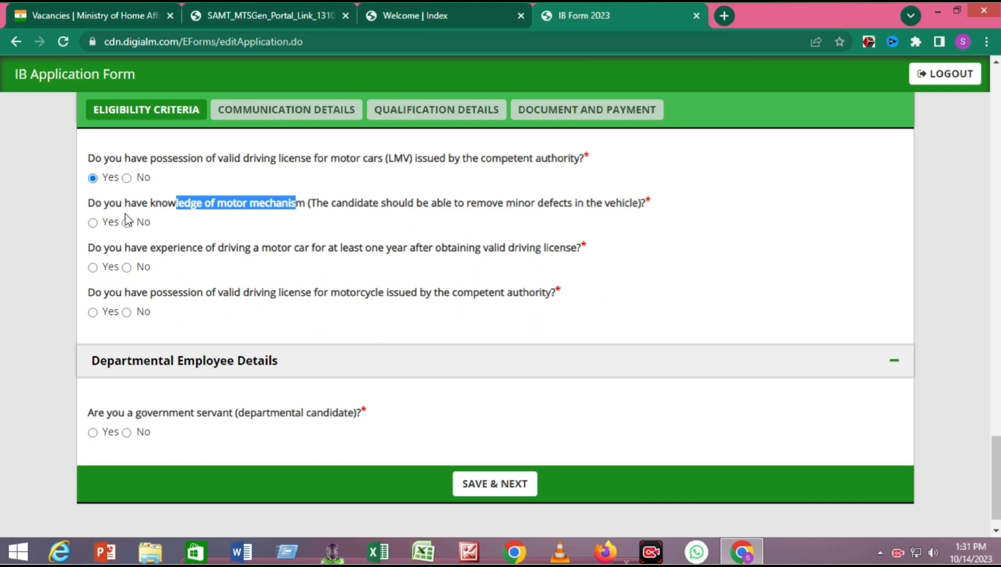
- Answer Yes to motor mechanism, one-year driving experience and motorcycle licence, and No to government servant
{"action": "left_click", "coordinate": [93, 223]}
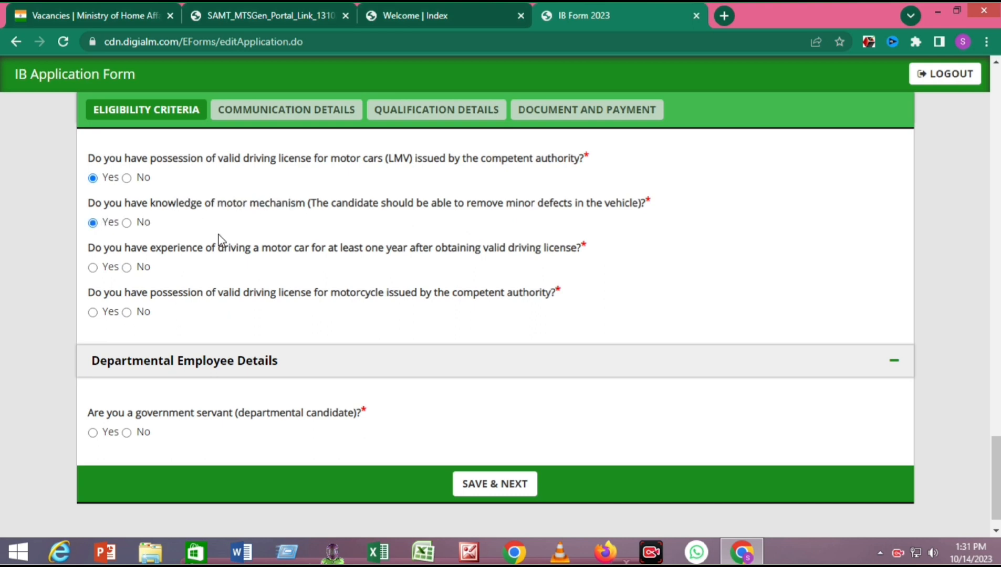
{"action": "left_click_drag", "start_coordinate": [122, 249], "coordinate": [237, 251]}
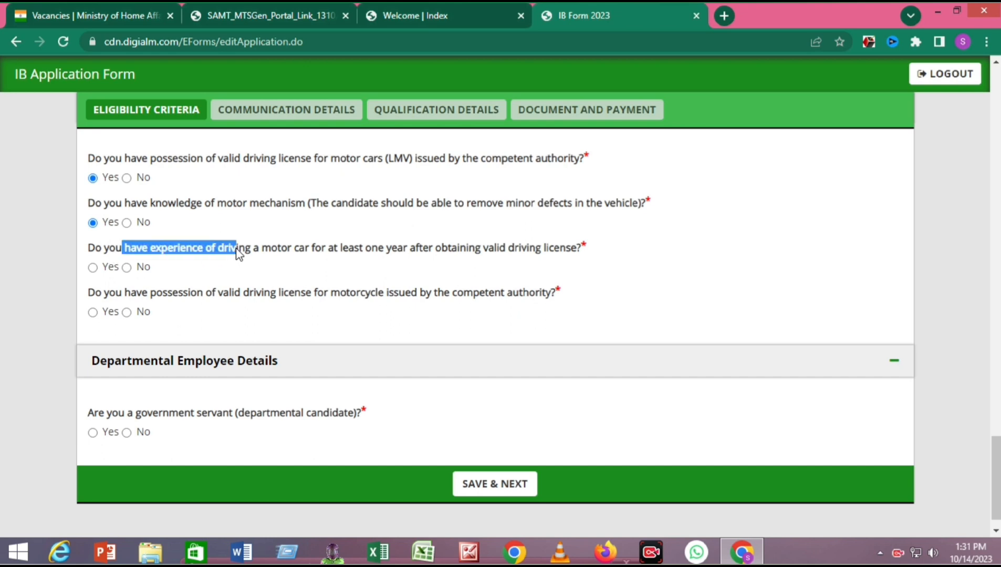
{"action": "left_click", "coordinate": [93, 268]}
{"action": "left_click_drag", "start_coordinate": [109, 292], "coordinate": [345, 301]}
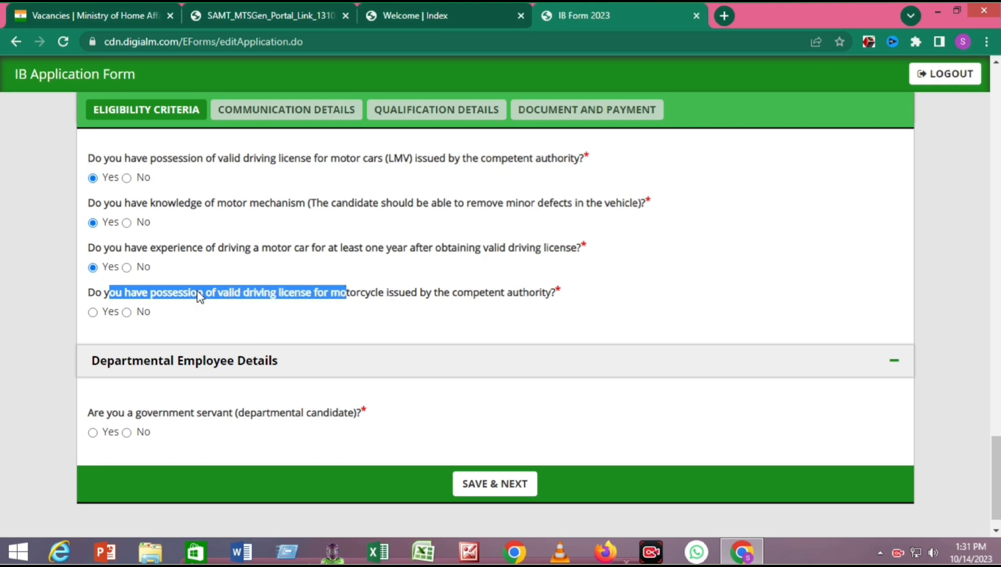
{"action": "left_click", "coordinate": [93, 312]}
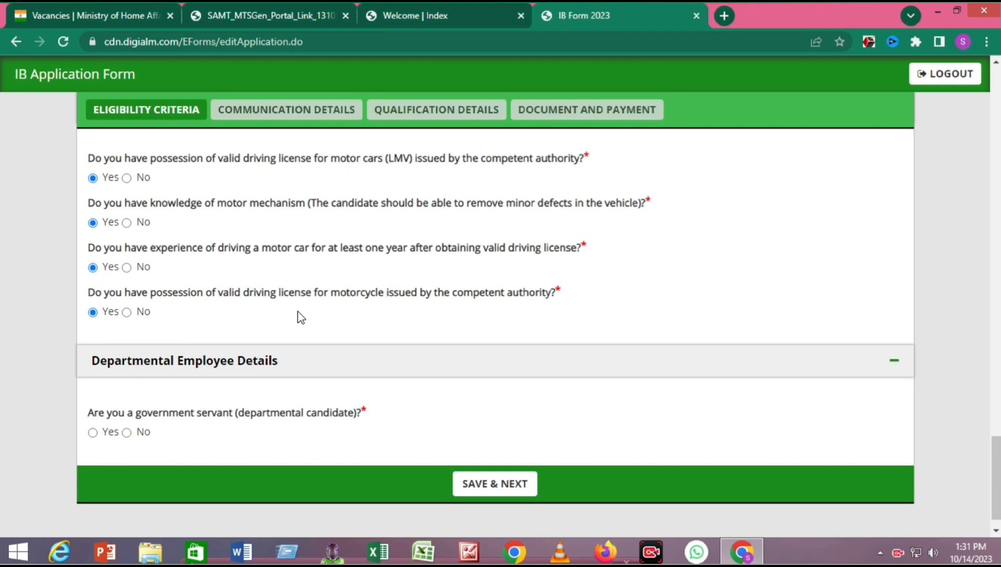
{"action": "scroll", "coordinate": [301, 317], "scroll_direction": "down", "scroll_amount": 1}
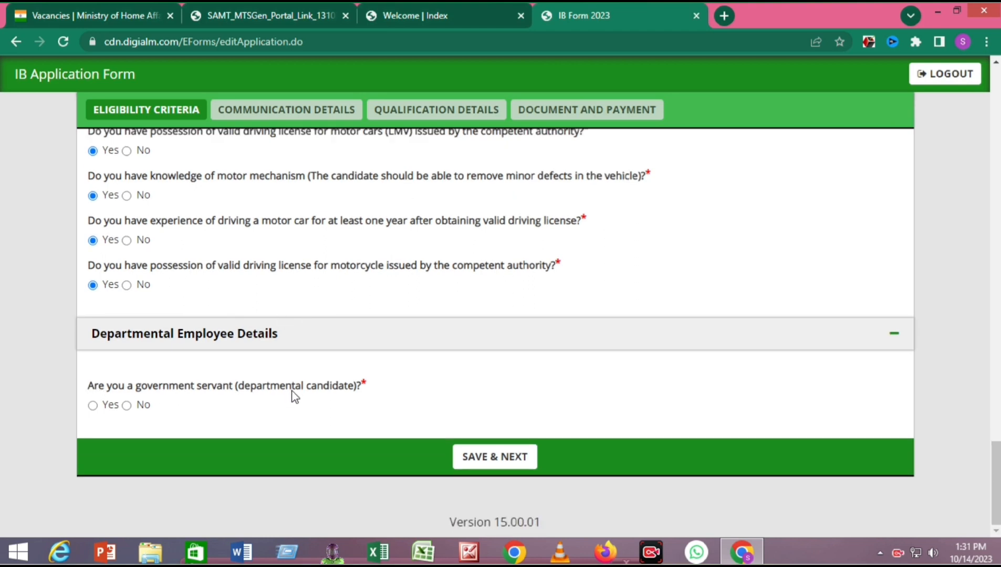
{"action": "left_click", "coordinate": [126, 405]}
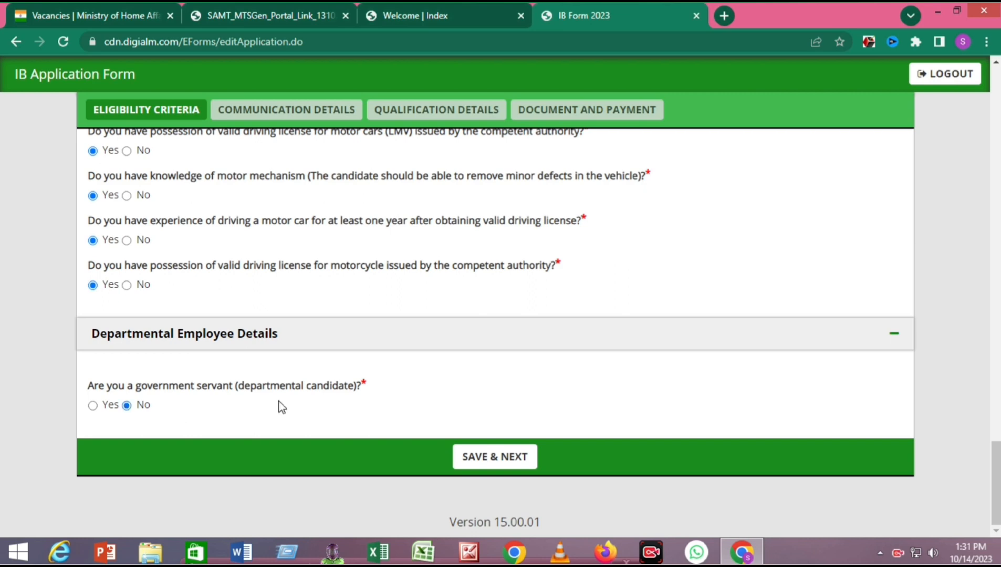
- After the missing-domicile warning on saving, answer Yes to holding the SIB domicile certificate
{"action": "left_click", "coordinate": [483, 457]}
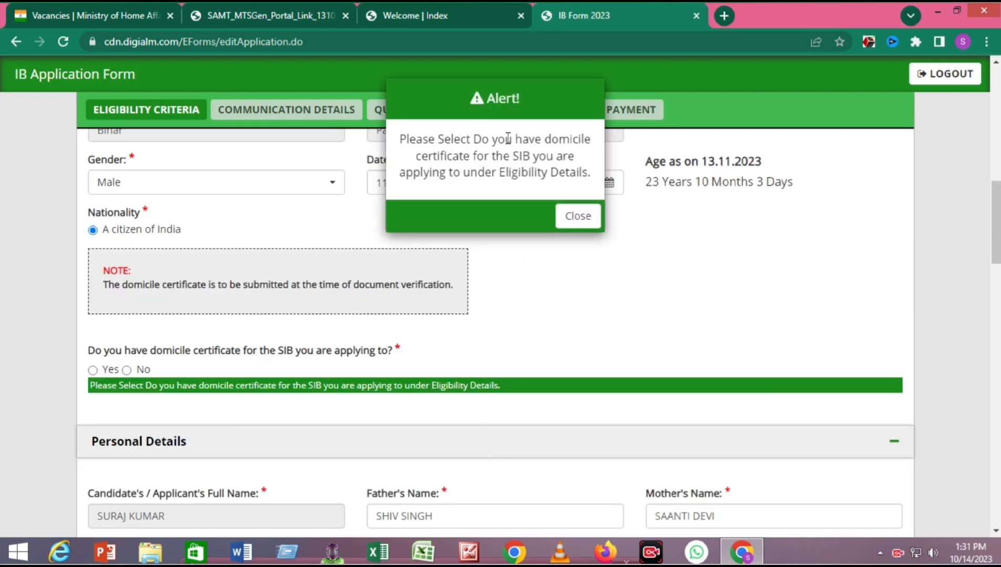
{"action": "left_click", "coordinate": [577, 217]}
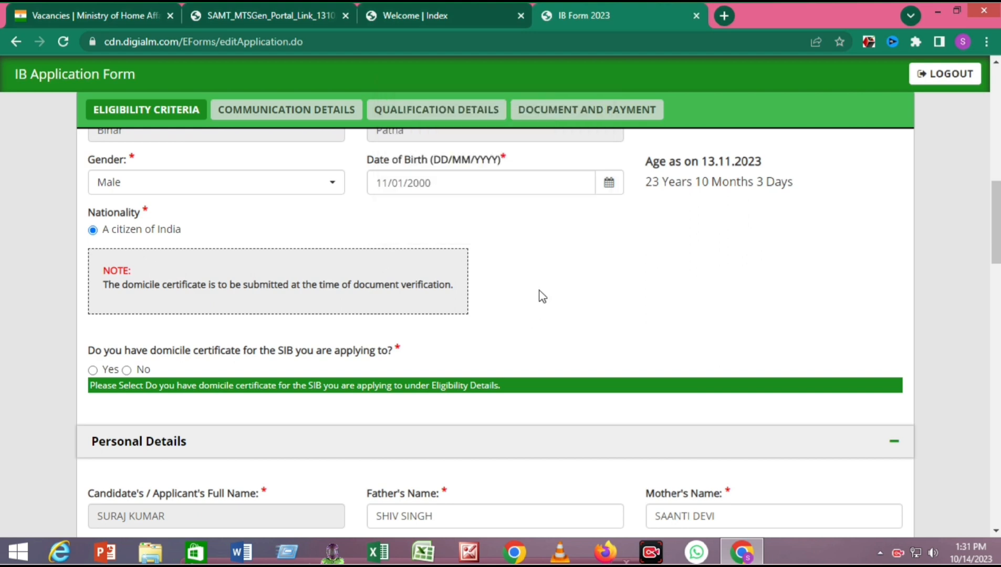
{"action": "scroll", "coordinate": [539, 292], "scroll_direction": "down", "scroll_amount": 3}
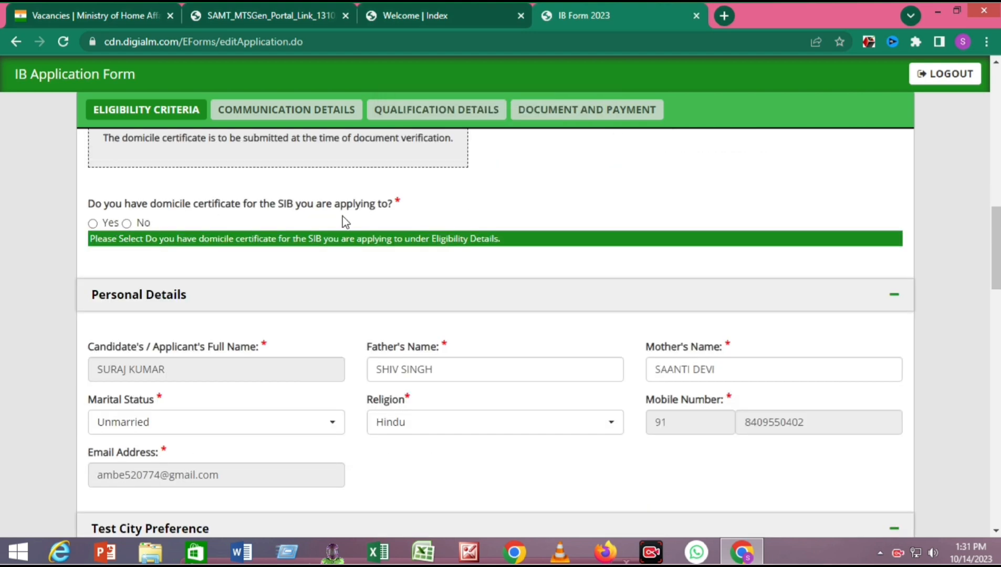
{"action": "left_click", "coordinate": [93, 223]}
{"action": "scroll", "coordinate": [405, 273], "scroll_direction": "down", "scroll_amount": 2}
{"action": "scroll", "coordinate": [406, 274], "scroll_direction": "down", "scroll_amount": 15}
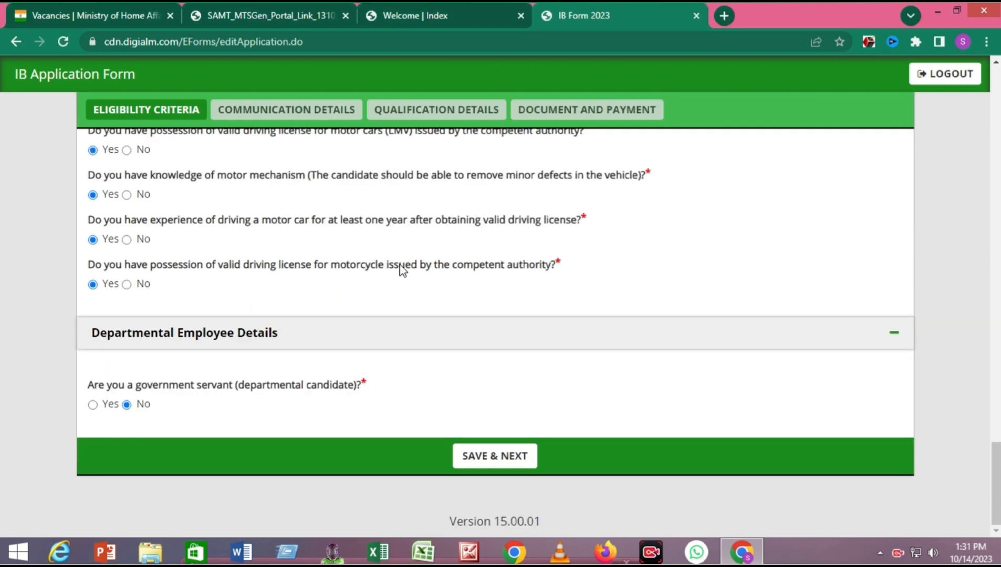
- Save eligibility details, then enter address line 'sector 1 patna' with country India
{"action": "left_click", "coordinate": [492, 467]}
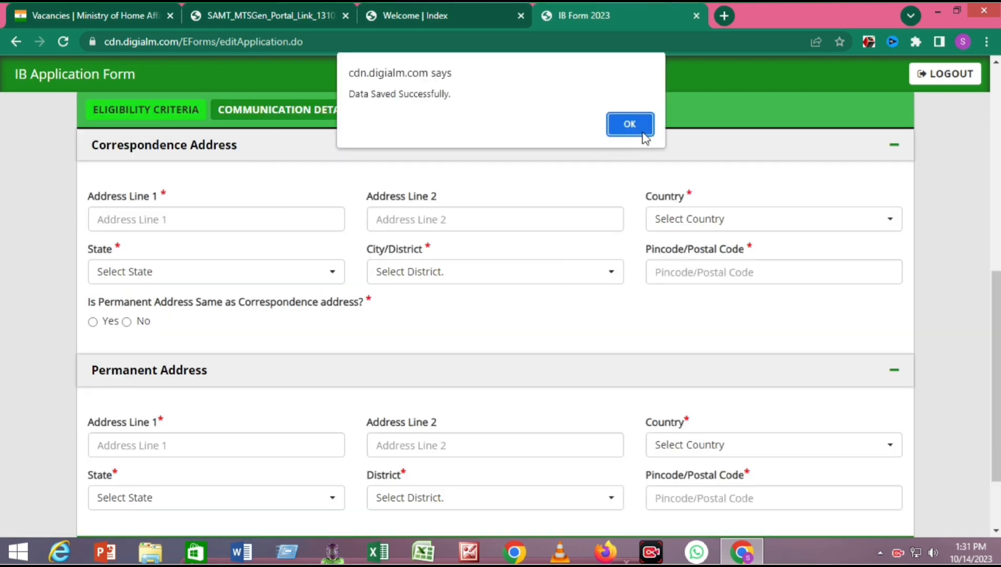
{"action": "left_click", "coordinate": [642, 136]}
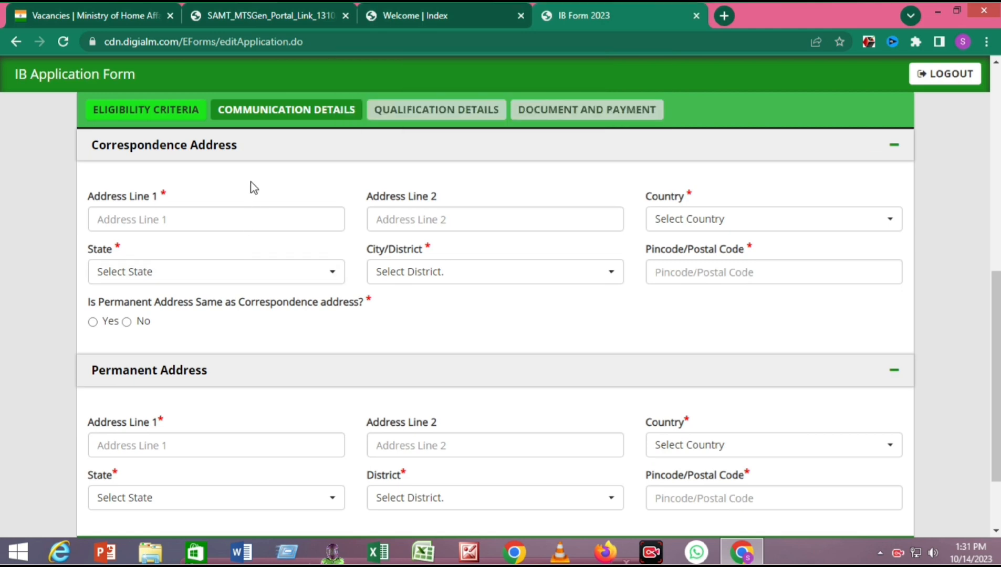
{"action": "left_click", "coordinate": [246, 218]}
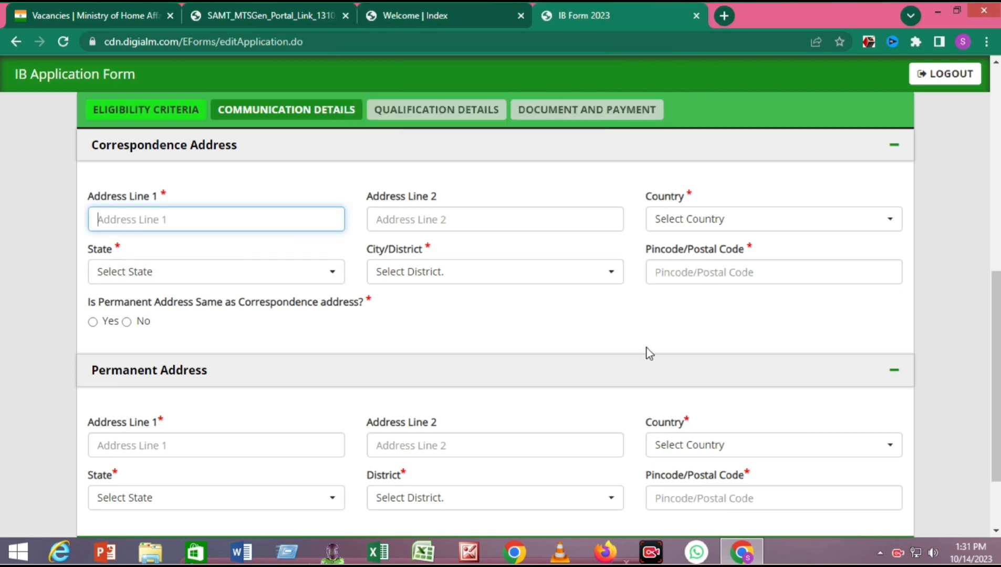
{"action": "type", "text": "sector"}
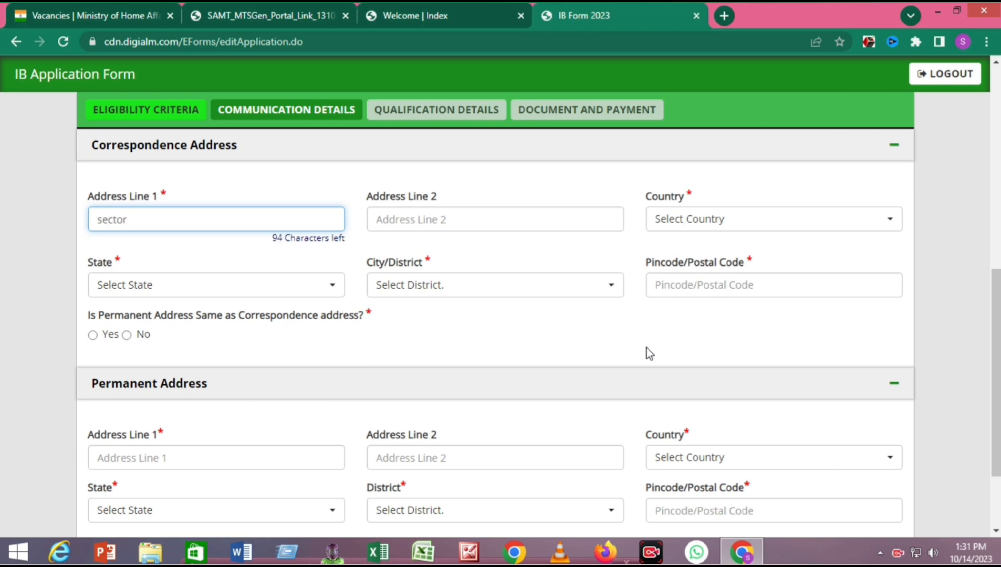
{"action": "type", "text": " 1 patna"}
{"action": "left_click", "coordinate": [706, 221]}
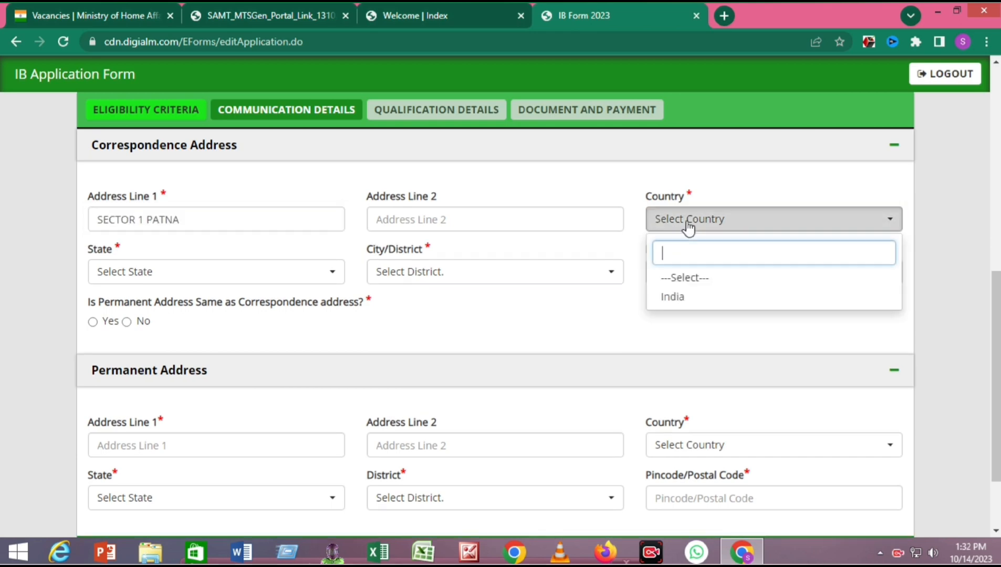
{"action": "left_click", "coordinate": [675, 298]}
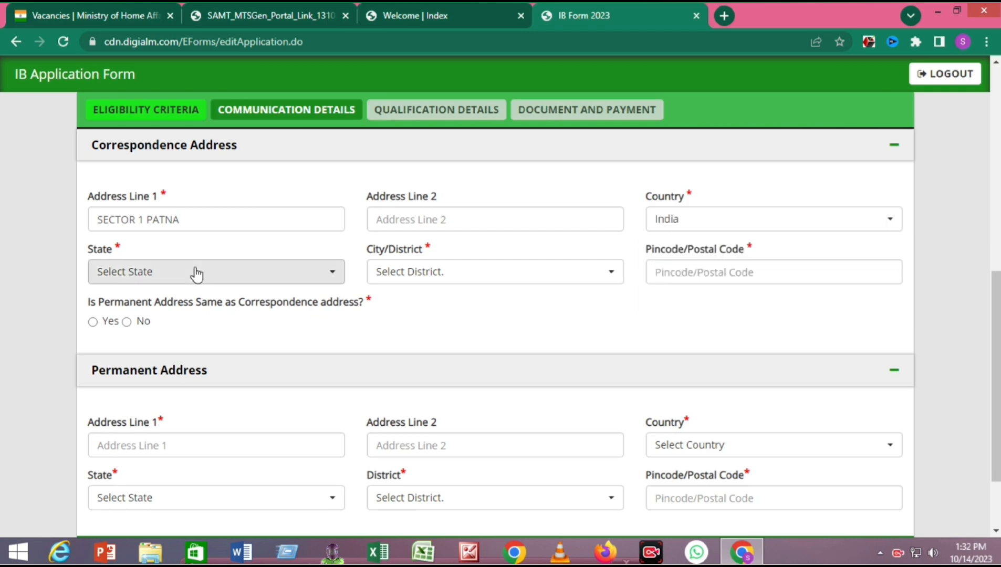
- Set the correspondence state to Bihar, district Patna and pincode 800001
{"action": "left_click", "coordinate": [196, 274]}
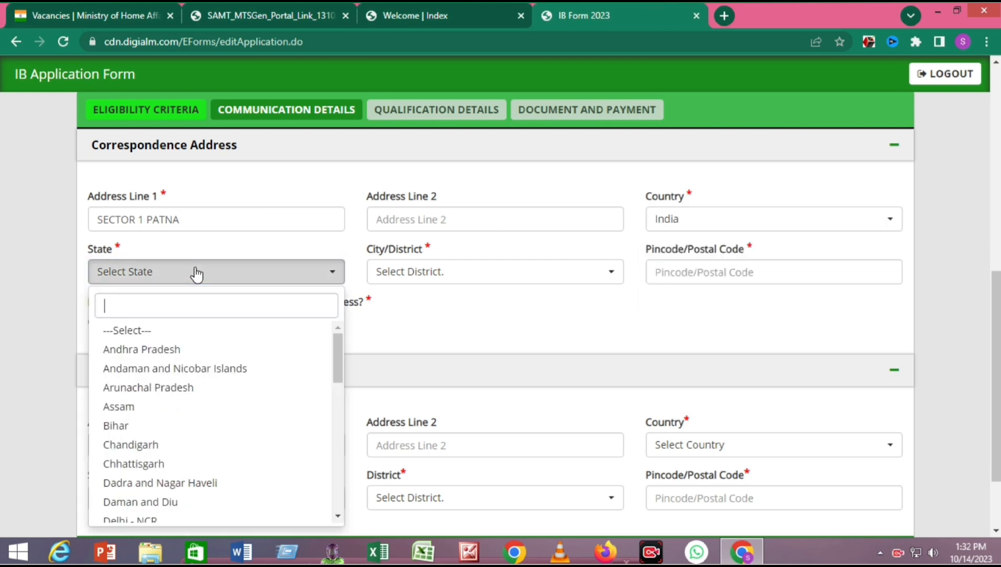
{"action": "left_click", "coordinate": [116, 432]}
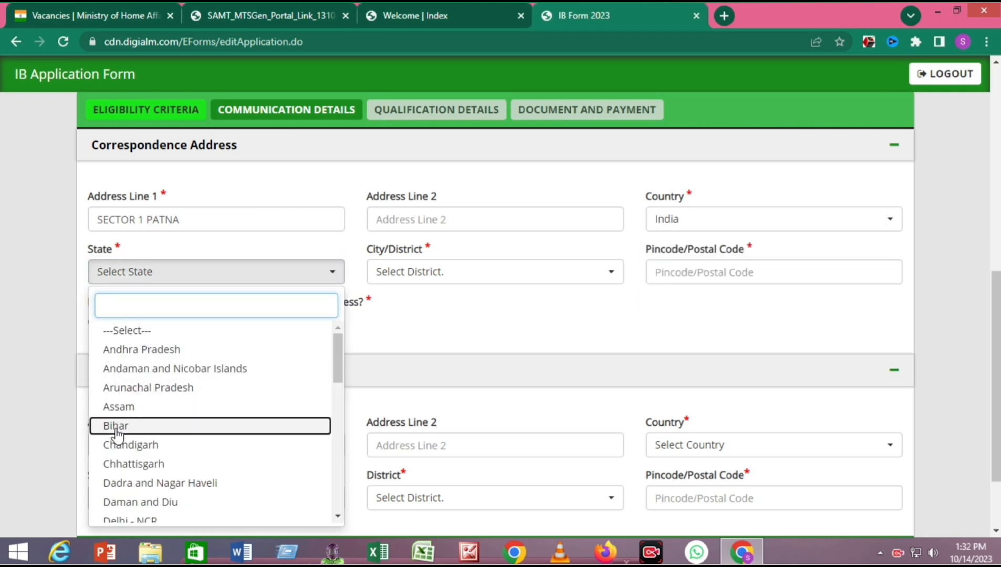
{"action": "left_click", "coordinate": [481, 272]}
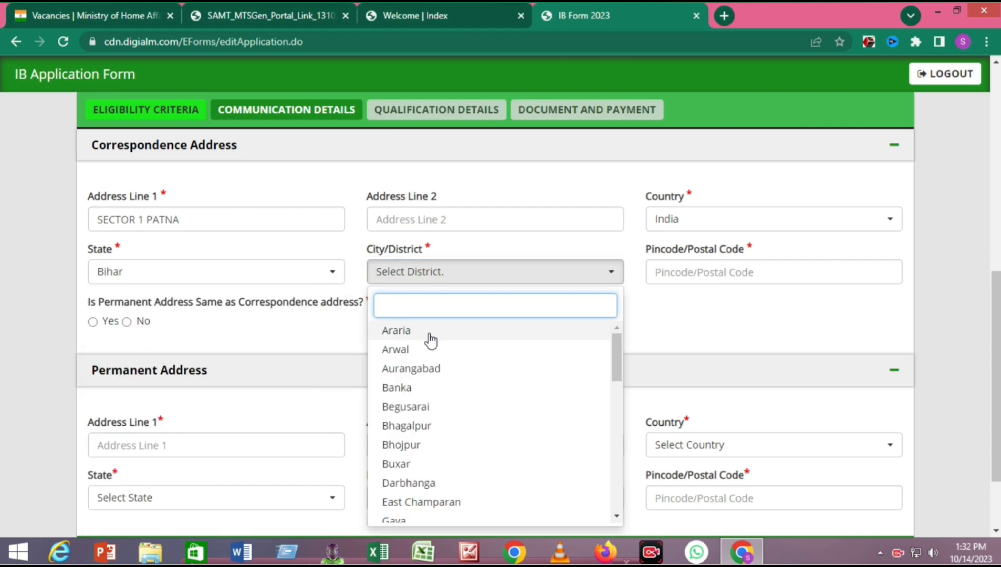
{"action": "type", "text": "p"}
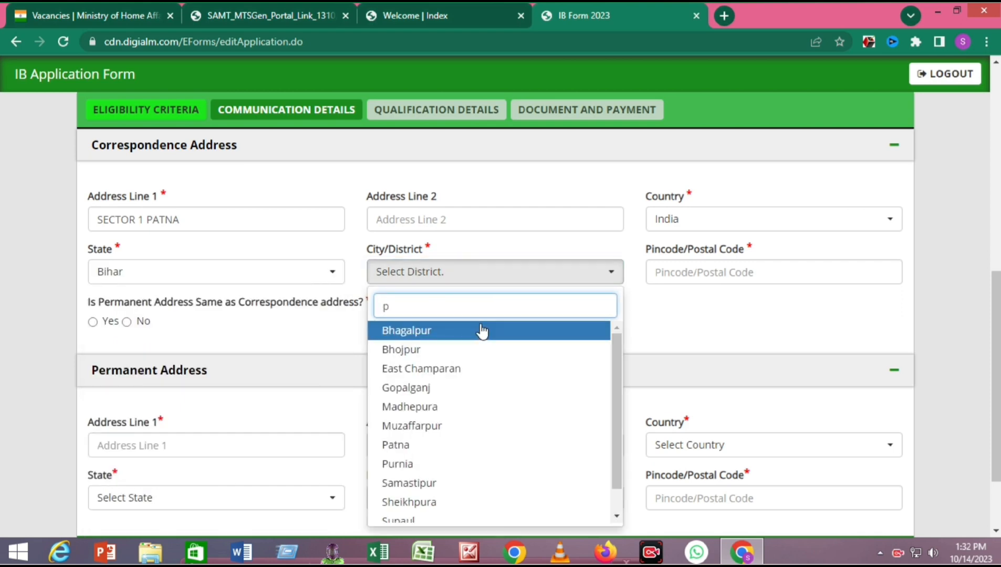
{"action": "type", "text": "at"}
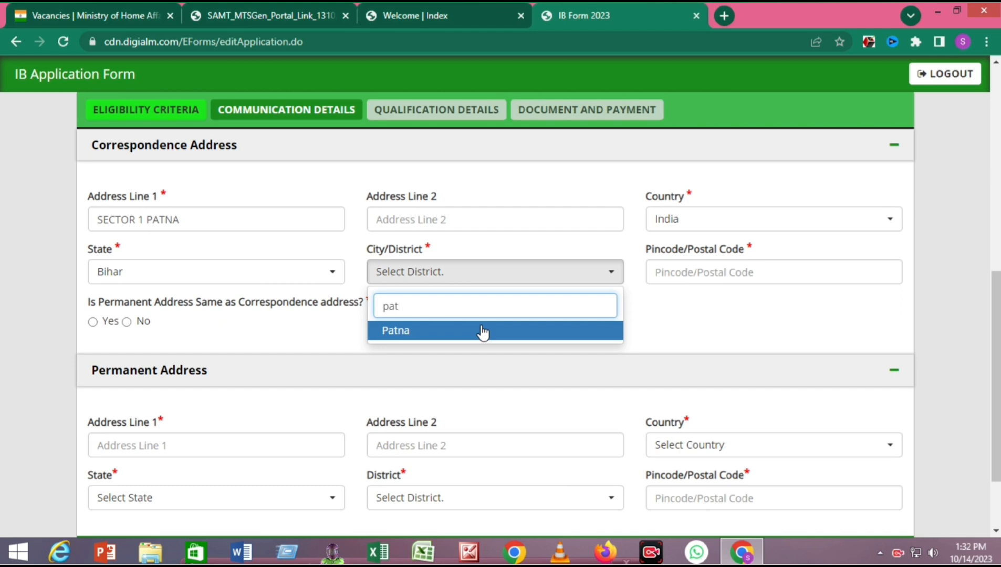
{"action": "left_click", "coordinate": [456, 332]}
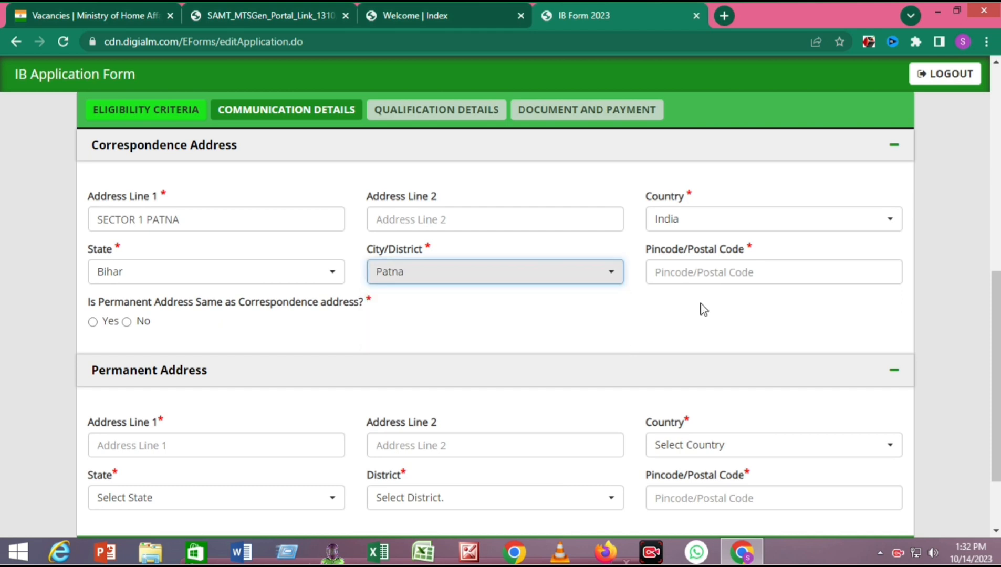
{"action": "left_click", "coordinate": [729, 273]}
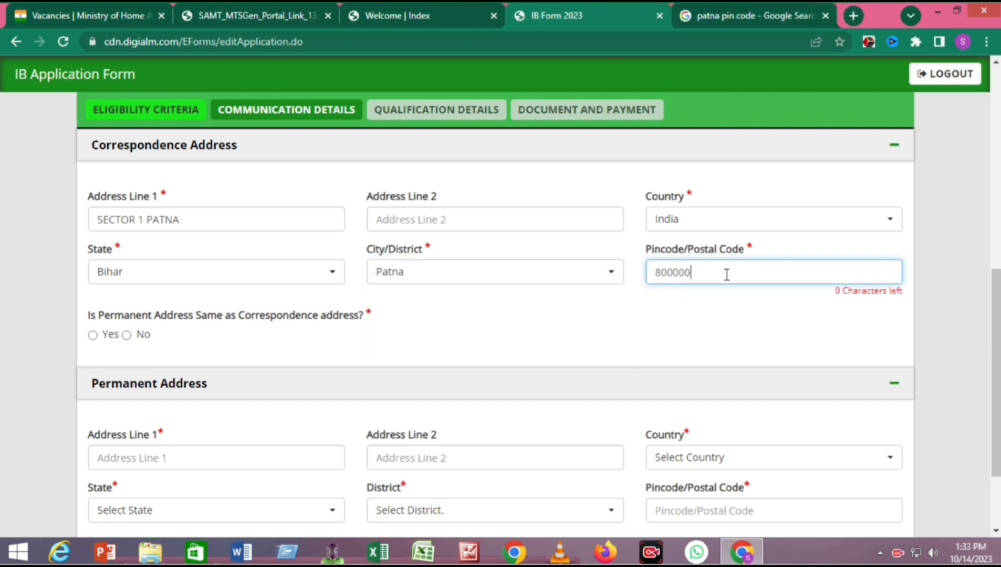
{"action": "key", "text": "BackSpace"}
{"action": "type", "text": "1"}
{"action": "left_click", "coordinate": [727, 302]}
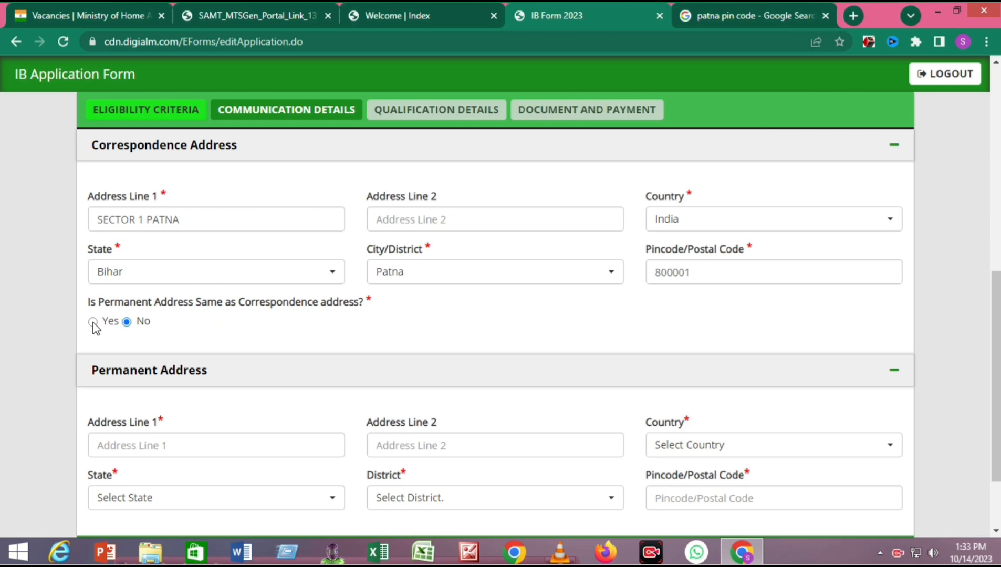
- Make the permanent address the same as correspondence and save communication details
{"action": "scroll", "coordinate": [355, 330], "scroll_direction": "down", "scroll_amount": 2}
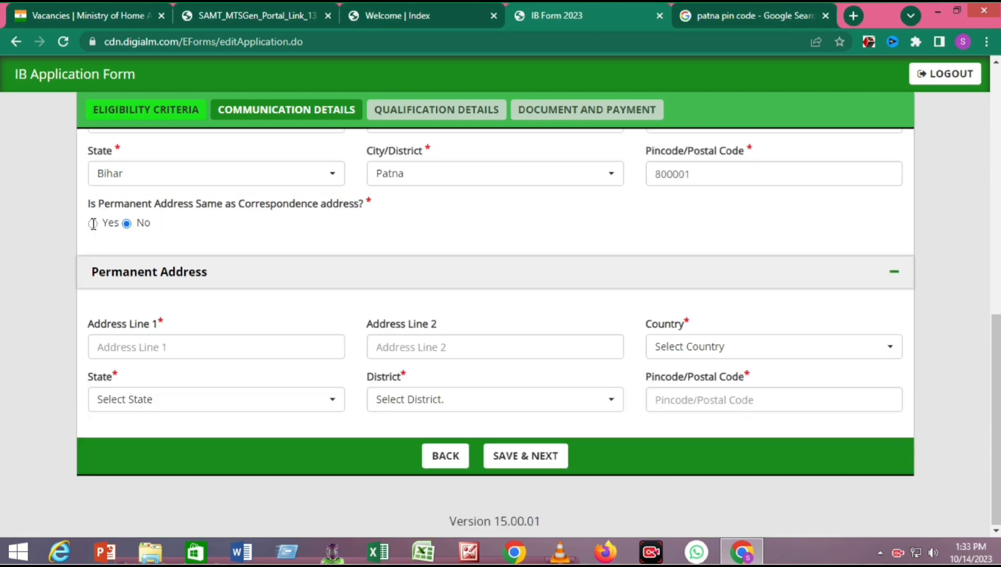
{"action": "left_click", "coordinate": [93, 225]}
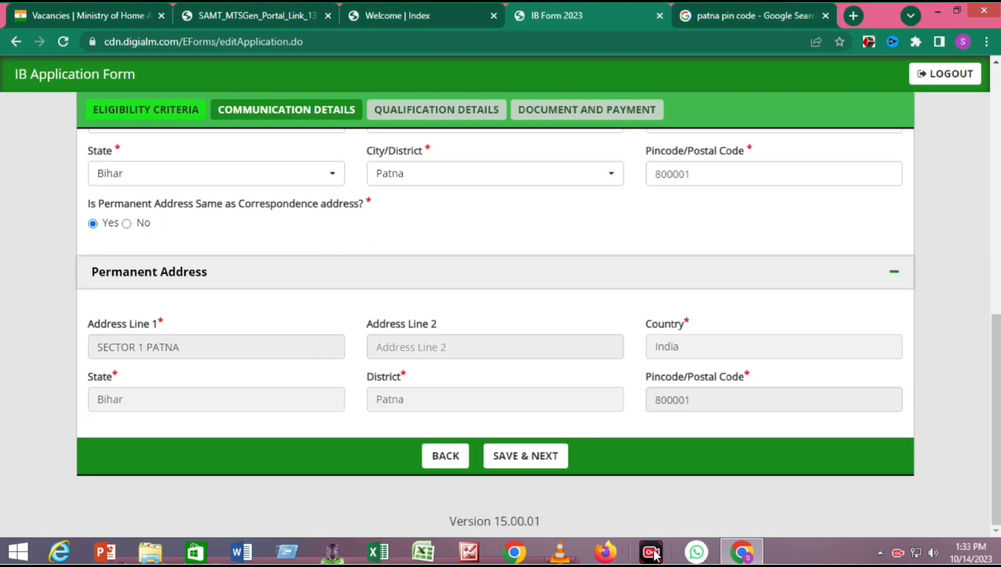
{"action": "left_click", "coordinate": [536, 457]}
{"action": "left_click_drag", "start_coordinate": [427, 97], "coordinate": [357, 97]}
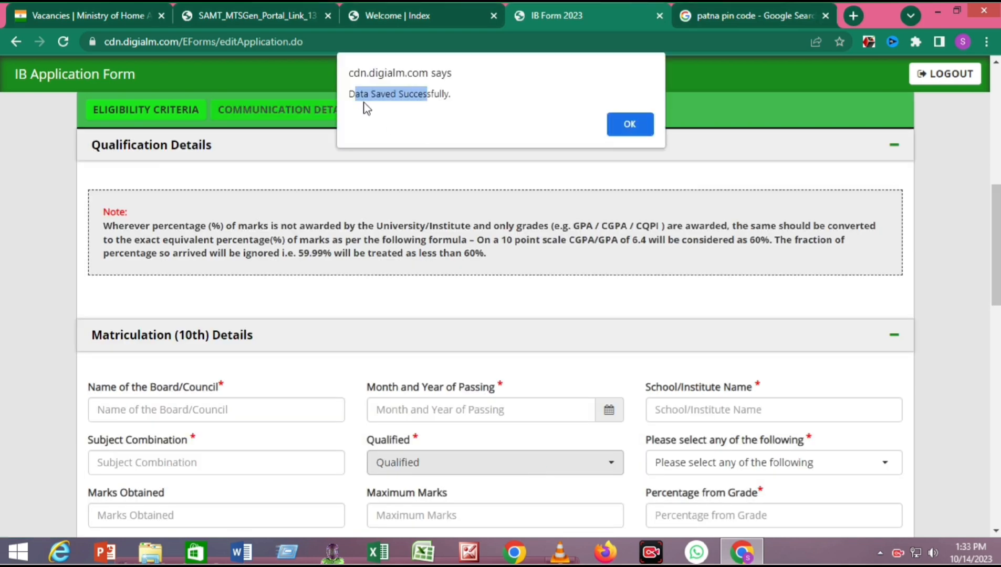
{"action": "left_click", "coordinate": [645, 124]}
{"action": "scroll", "coordinate": [437, 225], "scroll_direction": "down", "scroll_amount": 4}
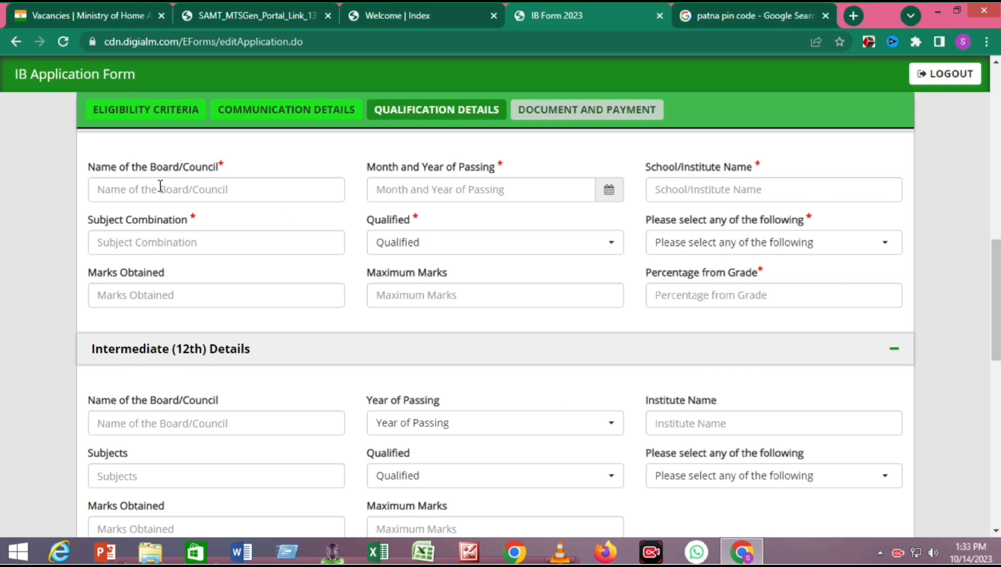
- Enter the 10th board as 'jac ranchi' with passing date January 2016
{"action": "left_click", "coordinate": [158, 188]}
{"action": "type", "text": "jac ranchi"}
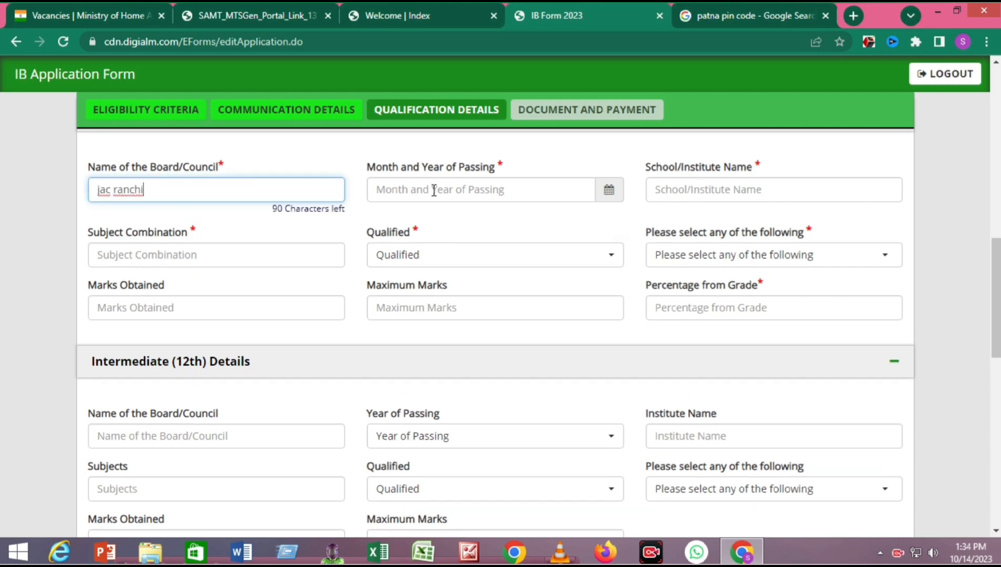
{"action": "left_click", "coordinate": [434, 191]}
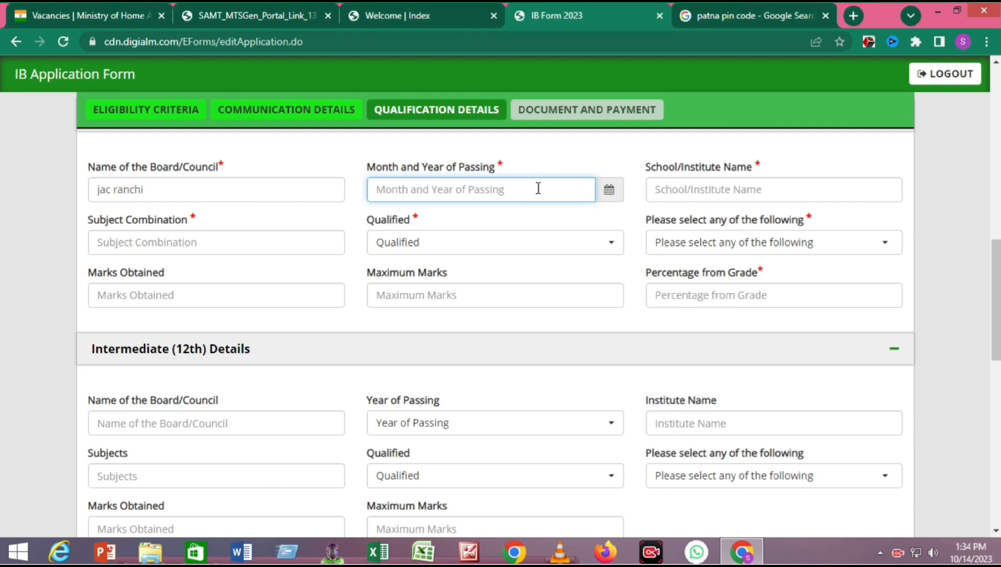
{"action": "left_click", "coordinate": [609, 190]}
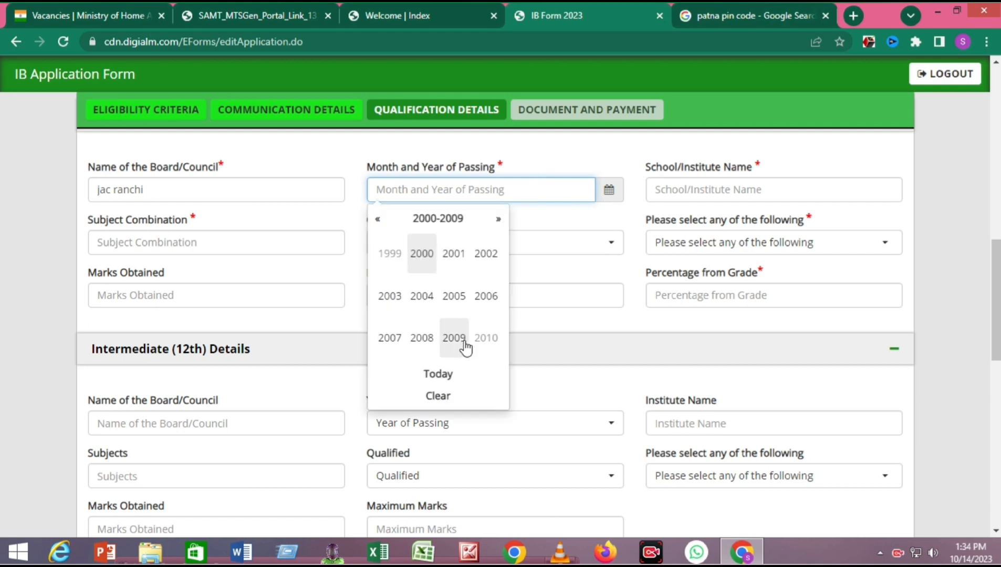
{"action": "left_click", "coordinate": [497, 219]}
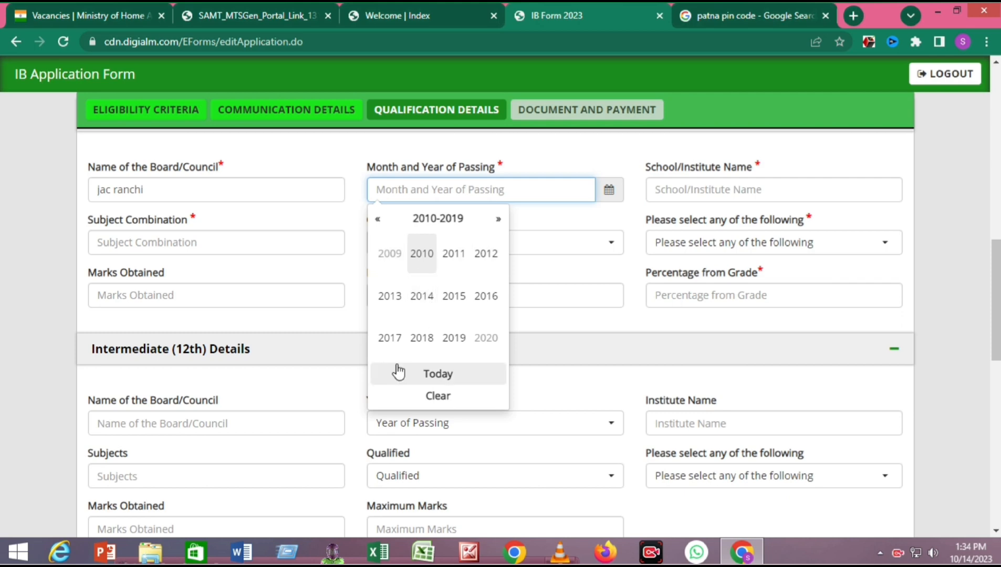
{"action": "left_click", "coordinate": [486, 297]}
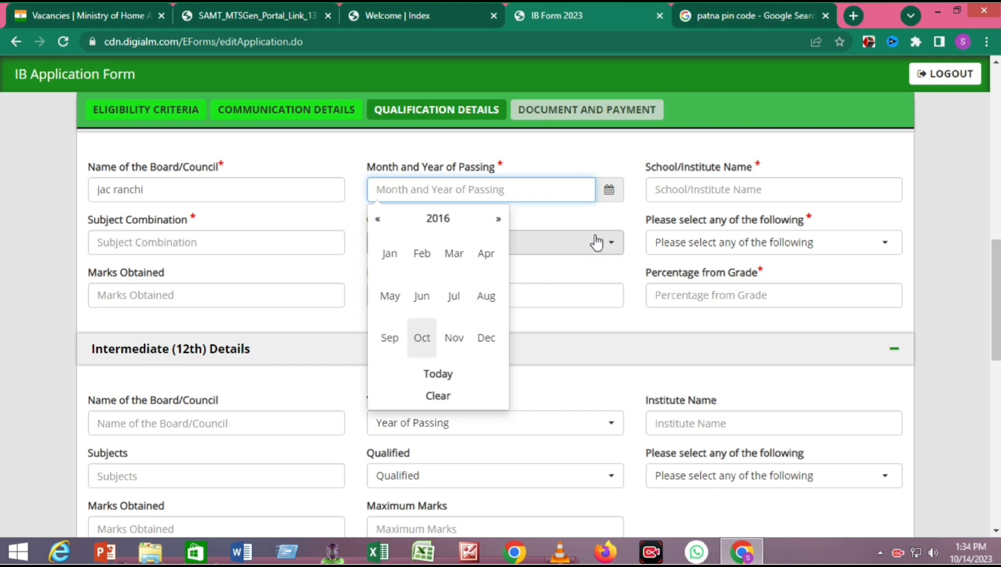
{"action": "left_click", "coordinate": [390, 258]}
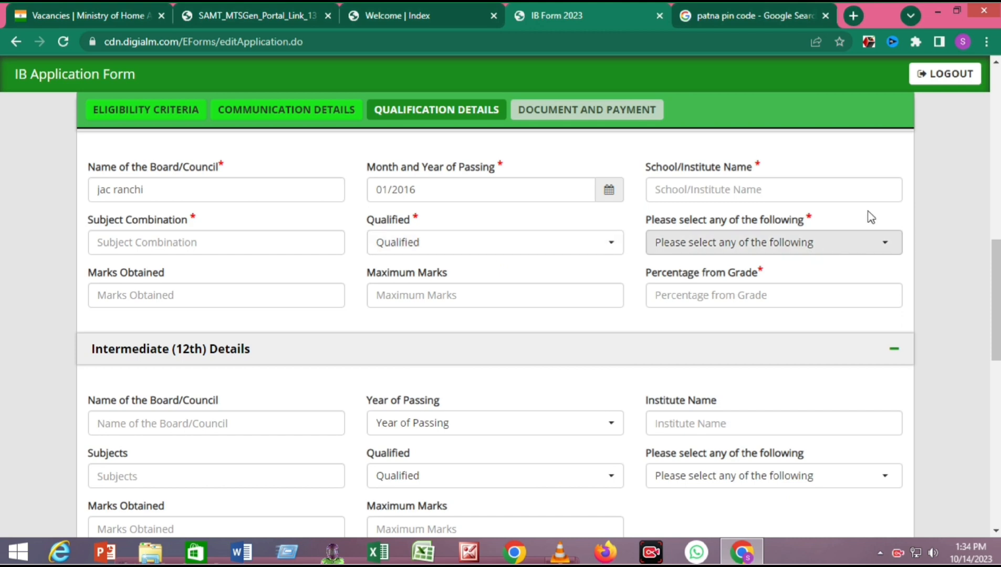
- Enter school 'ss high school' and subjects 'hindi english math science s science'
{"action": "left_click", "coordinate": [752, 189]}
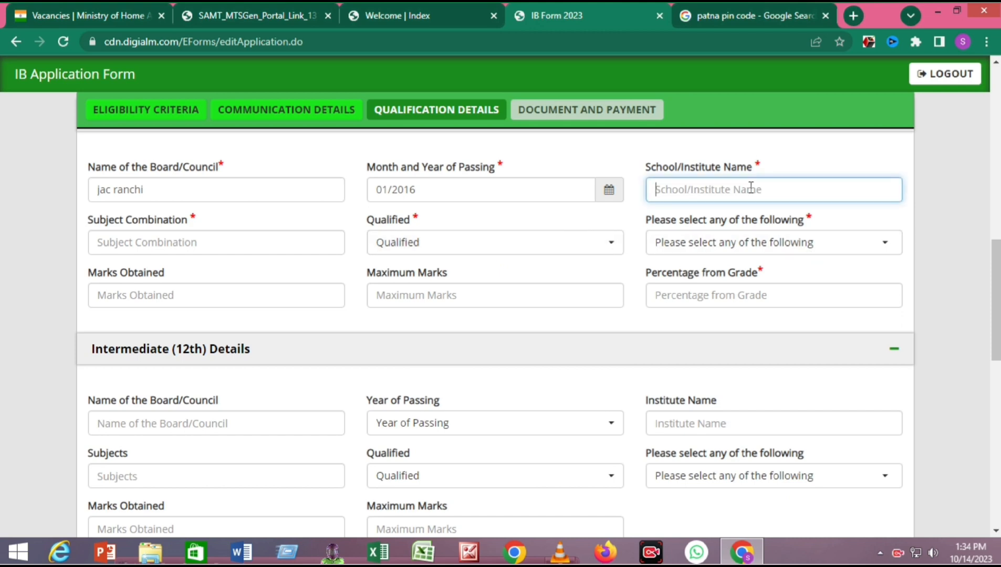
{"action": "type", "text": "s"}
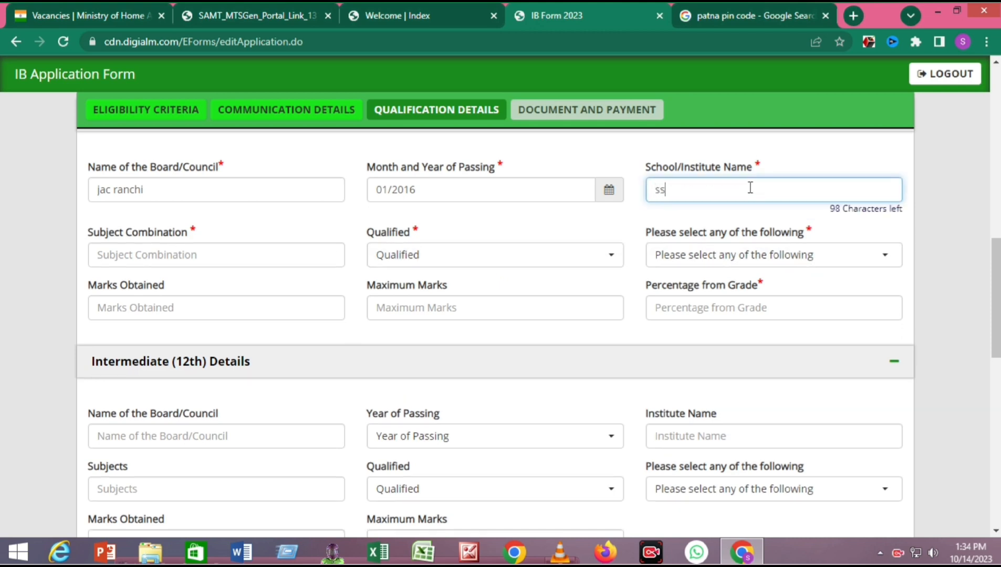
{"action": "type", "text": "s high school"}
{"action": "left_click", "coordinate": [626, 231]}
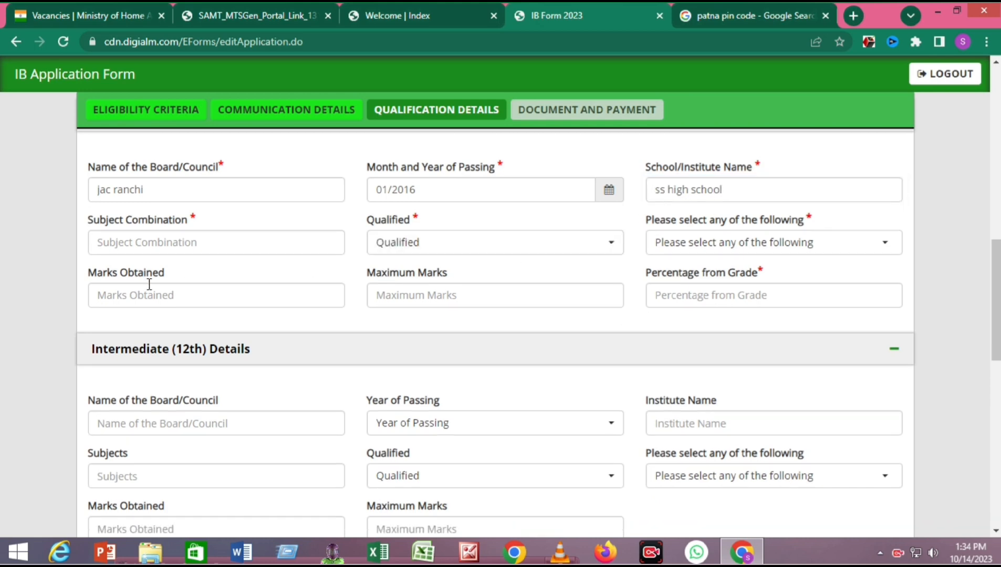
{"action": "left_click", "coordinate": [169, 244]}
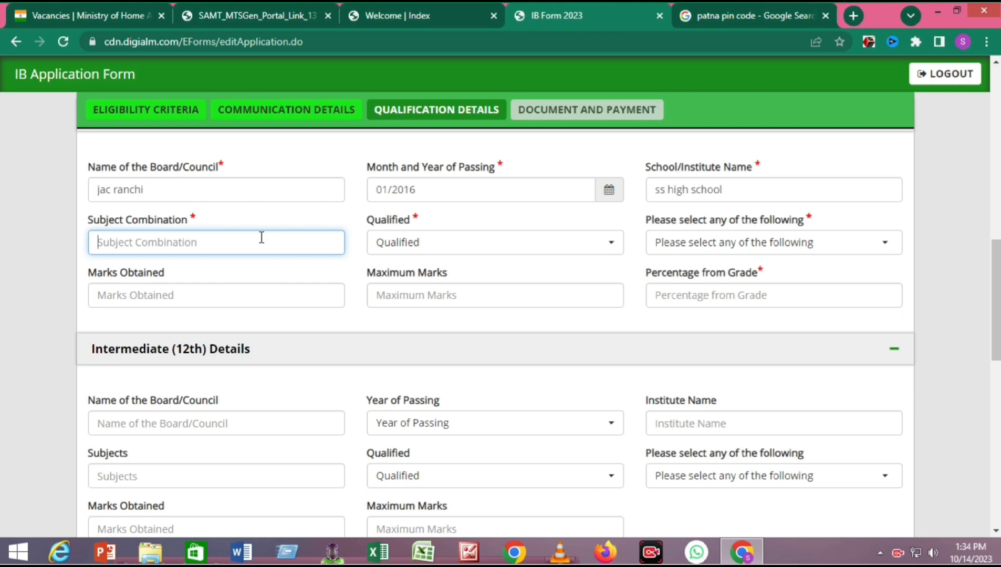
{"action": "type", "text": "hi"}
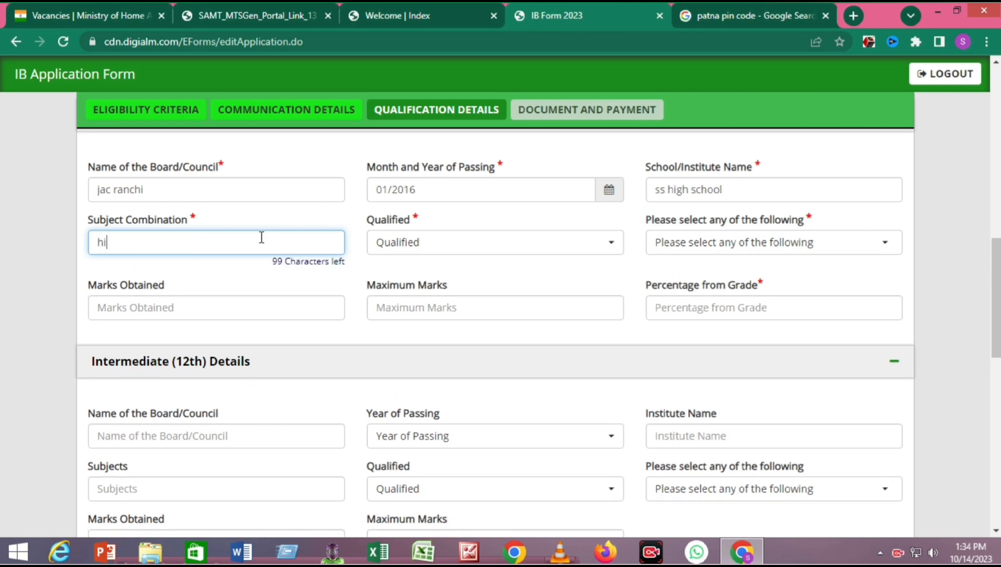
{"action": "type", "text": "ndi english m"}
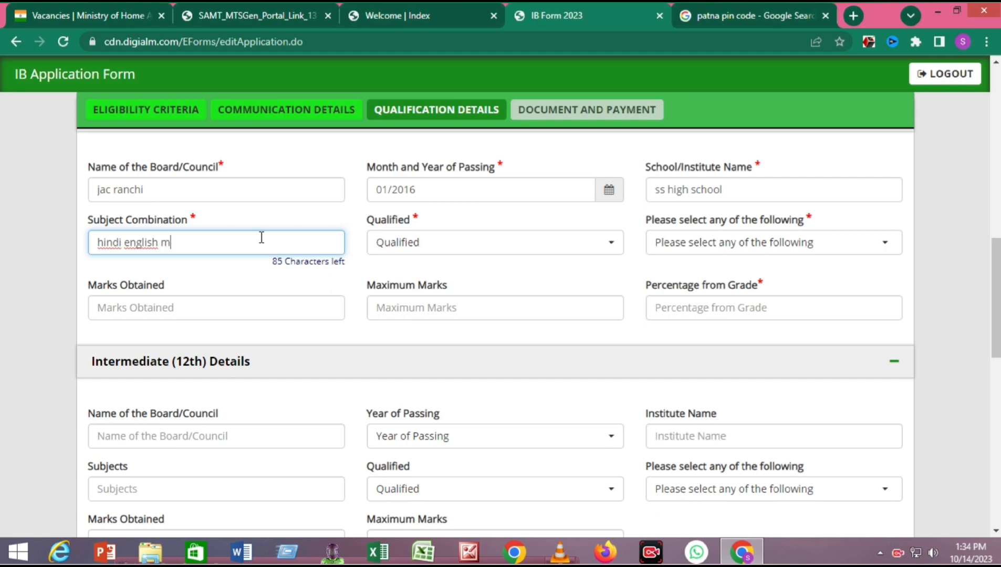
{"action": "type", "text": "ath science s scienc"}
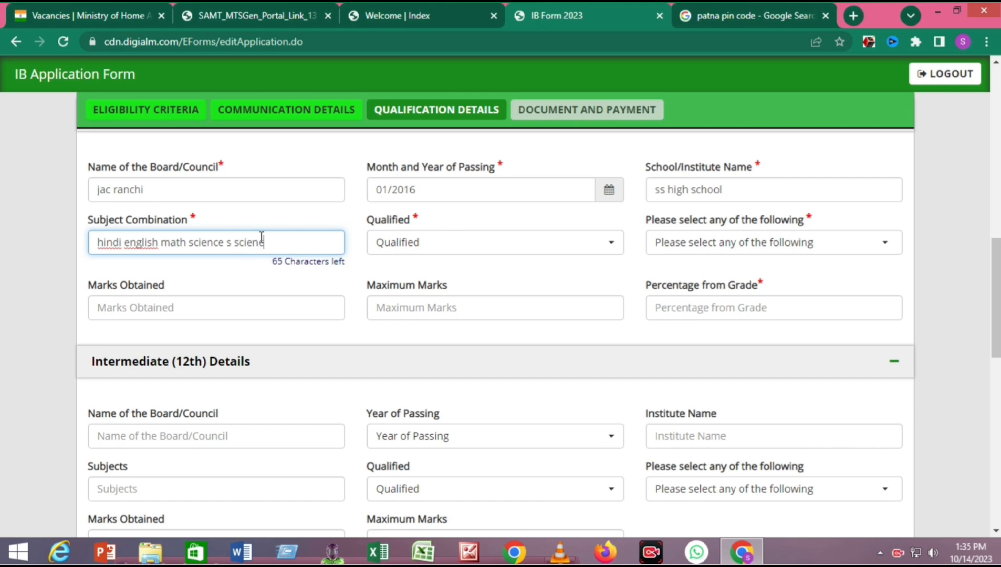
{"action": "type", "text": "e"}
- Try Fail as the 10th result, dismiss the not-eligible warning, and choose Percentage mode
{"action": "left_click", "coordinate": [397, 243]}
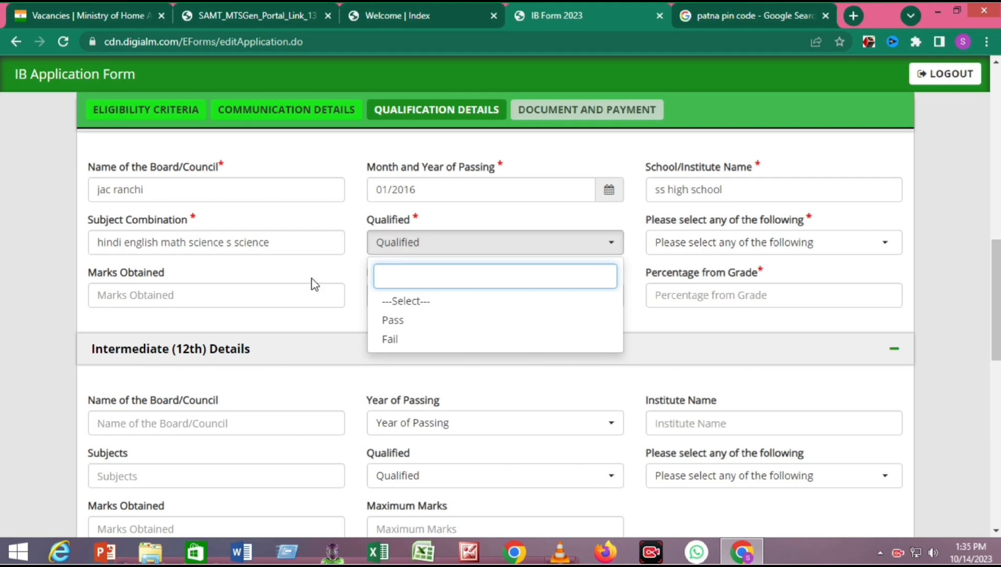
{"action": "left_click", "coordinate": [392, 340]}
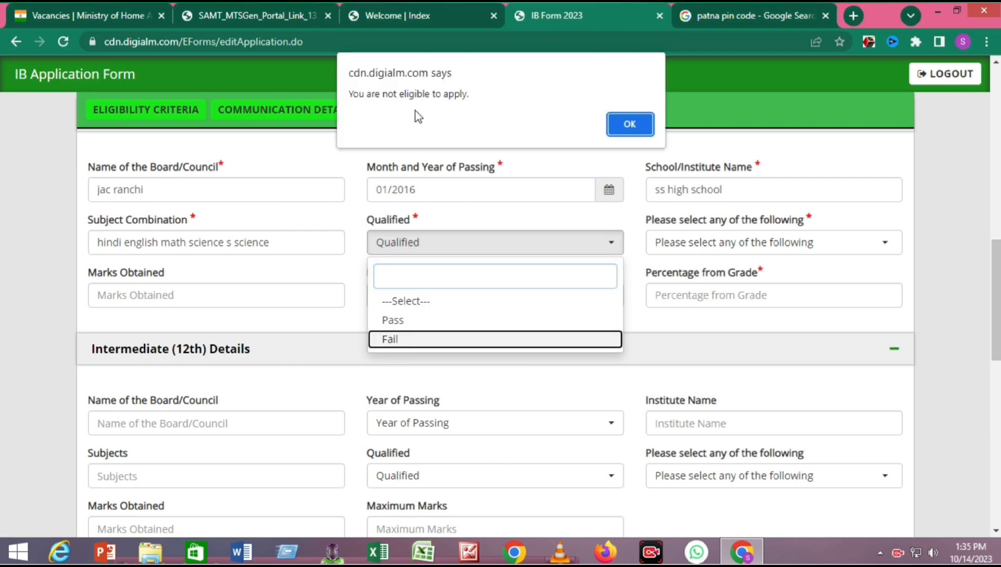
{"action": "left_click", "coordinate": [649, 125]}
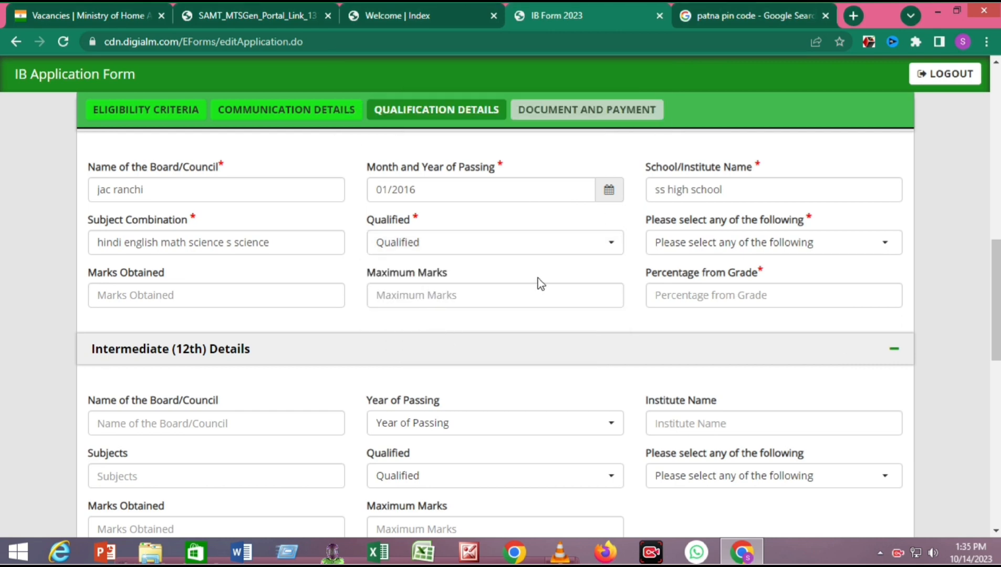
{"action": "left_click", "coordinate": [742, 249]}
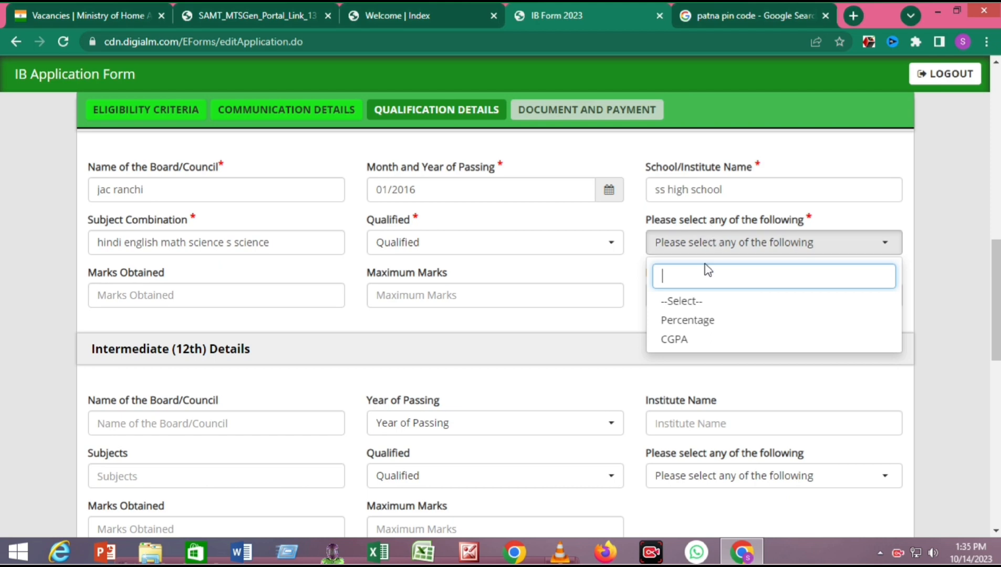
{"action": "left_click", "coordinate": [705, 326]}
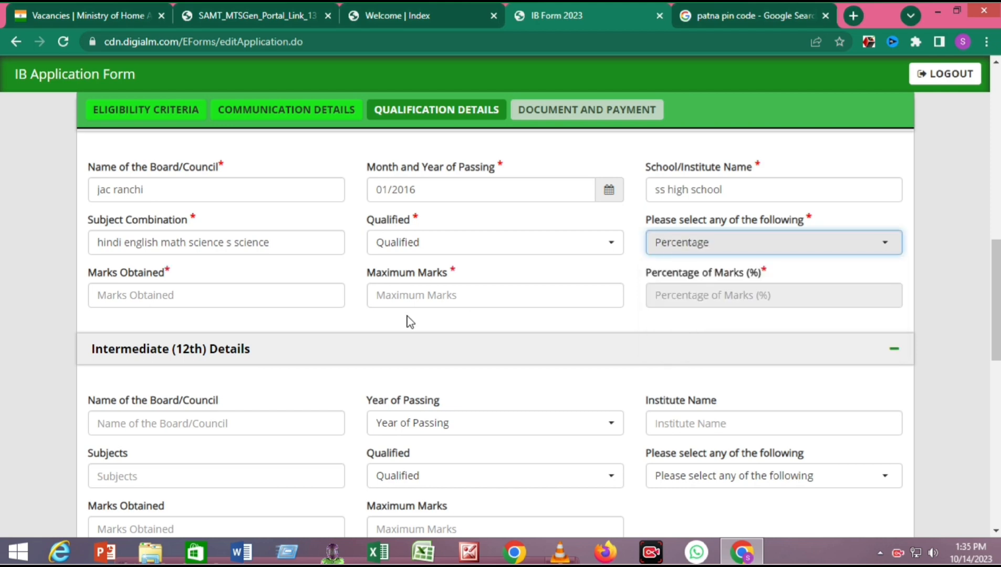
- Enter 300 marks obtained out of 500 maximum, giving 60.00 percent
{"action": "left_click", "coordinate": [284, 297]}
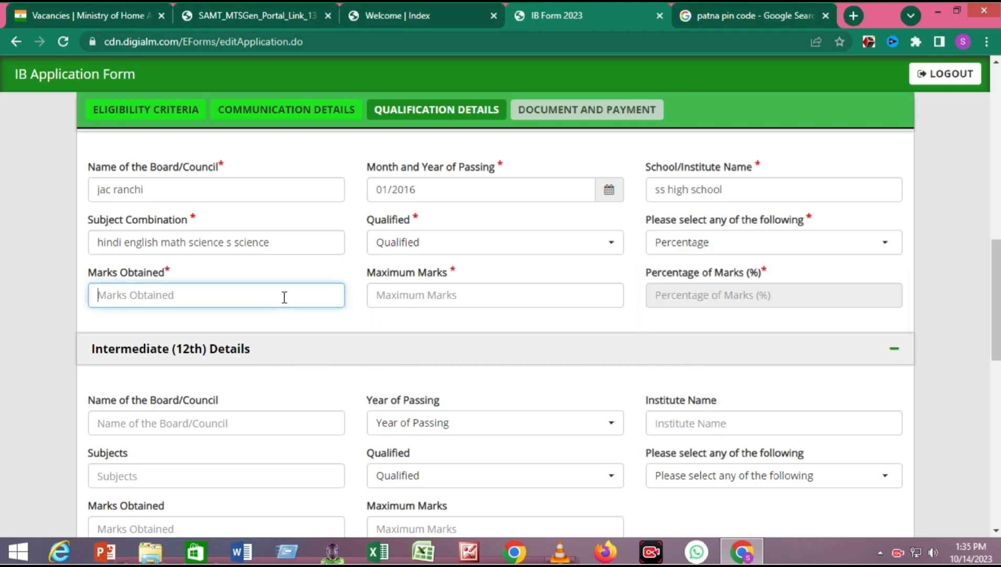
{"action": "type", "text": "300"}
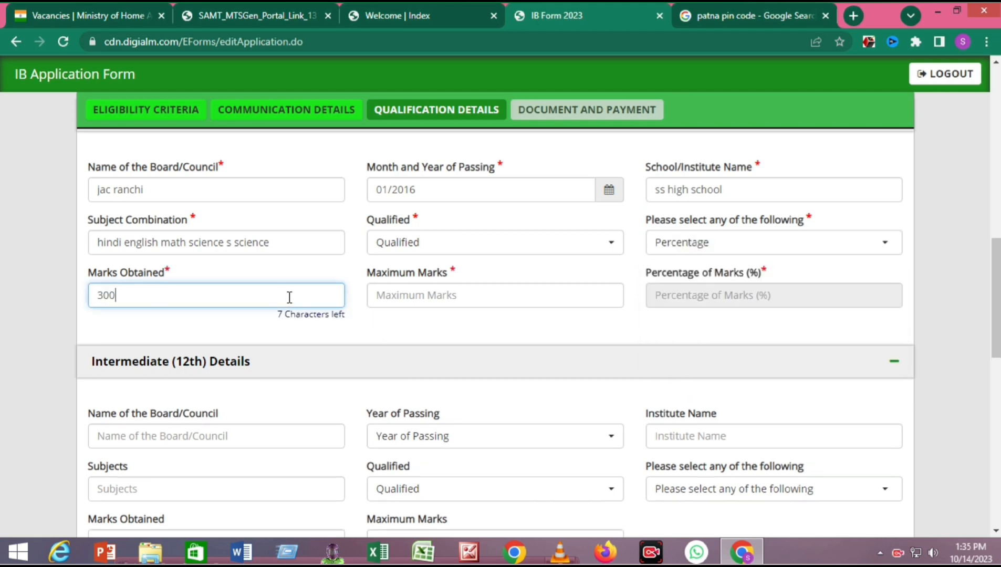
{"action": "left_click", "coordinate": [438, 303]}
{"action": "type", "text": "500"}
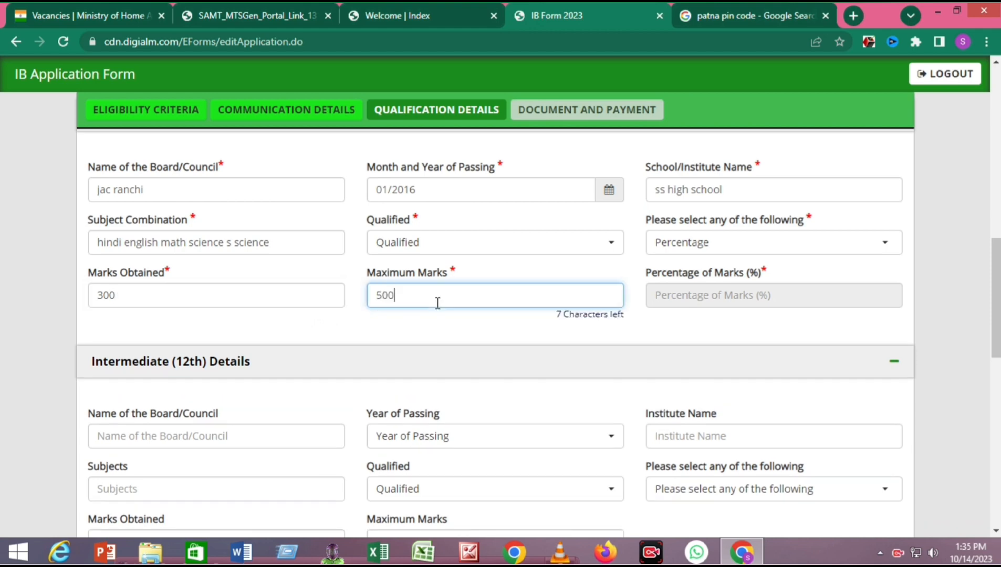
{"action": "left_click", "coordinate": [460, 326]}
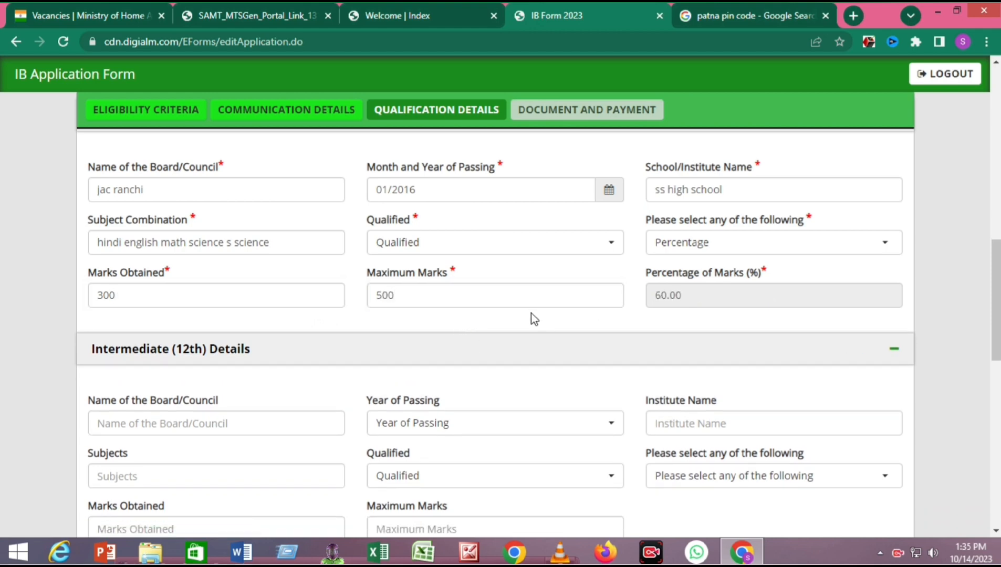
{"action": "scroll", "coordinate": [530, 315], "scroll_direction": "down", "scroll_amount": 4}
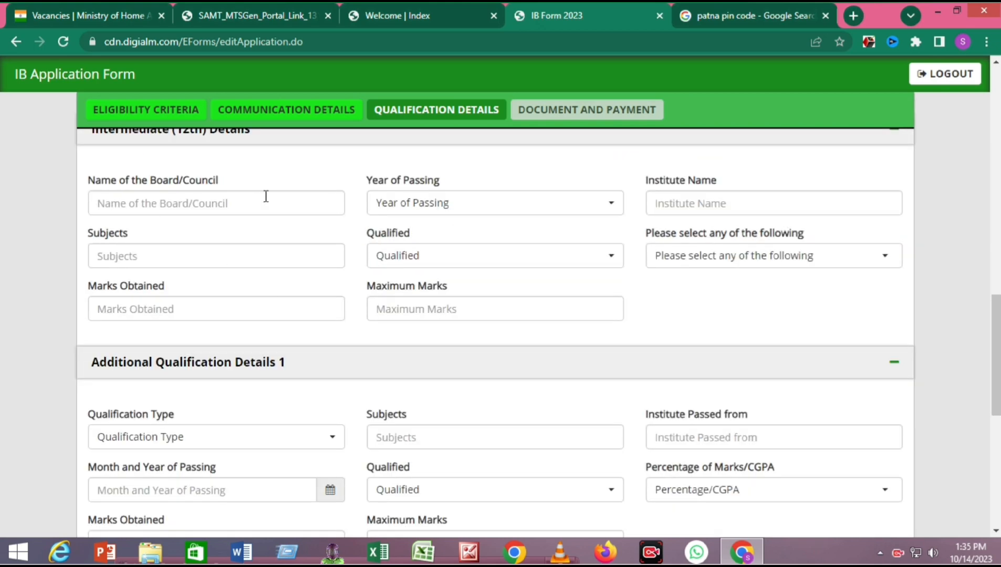
{"action": "scroll", "coordinate": [273, 200], "scroll_direction": "up", "scroll_amount": 3}
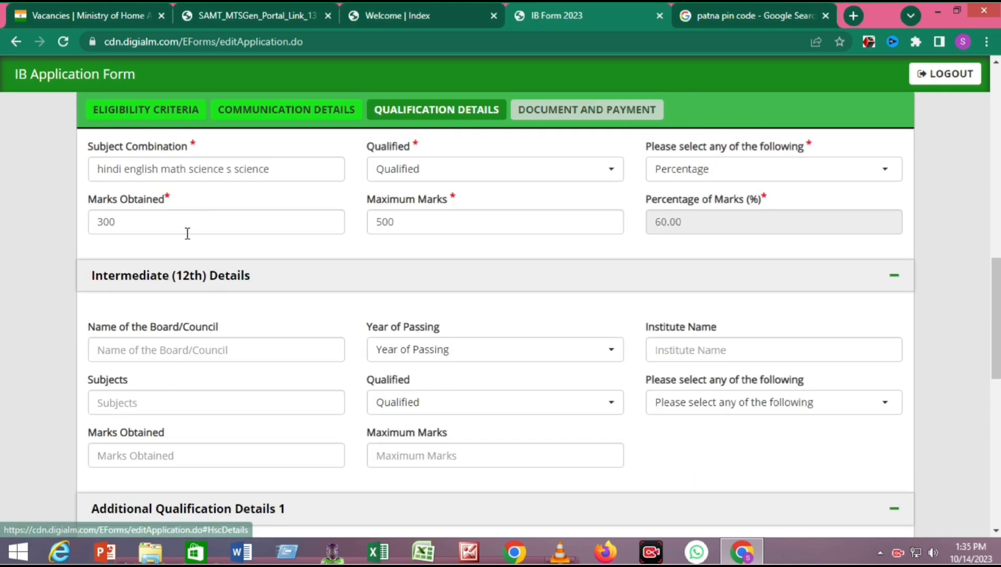
{"action": "scroll", "coordinate": [249, 257], "scroll_direction": "down", "scroll_amount": 1}
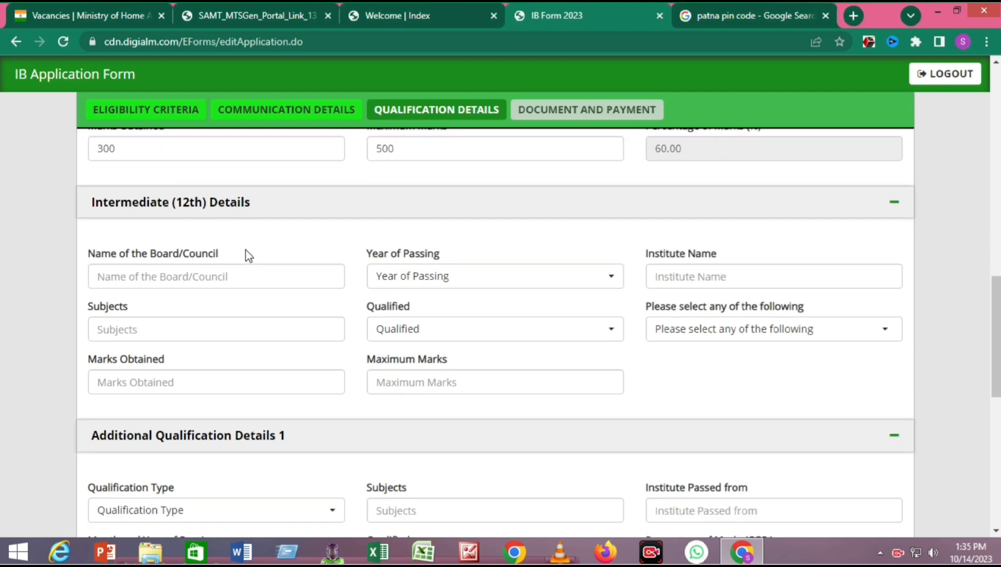
{"action": "scroll", "coordinate": [213, 239], "scroll_direction": "down", "scroll_amount": 1}
{"action": "scroll", "coordinate": [213, 239], "scroll_direction": "up", "scroll_amount": 4}
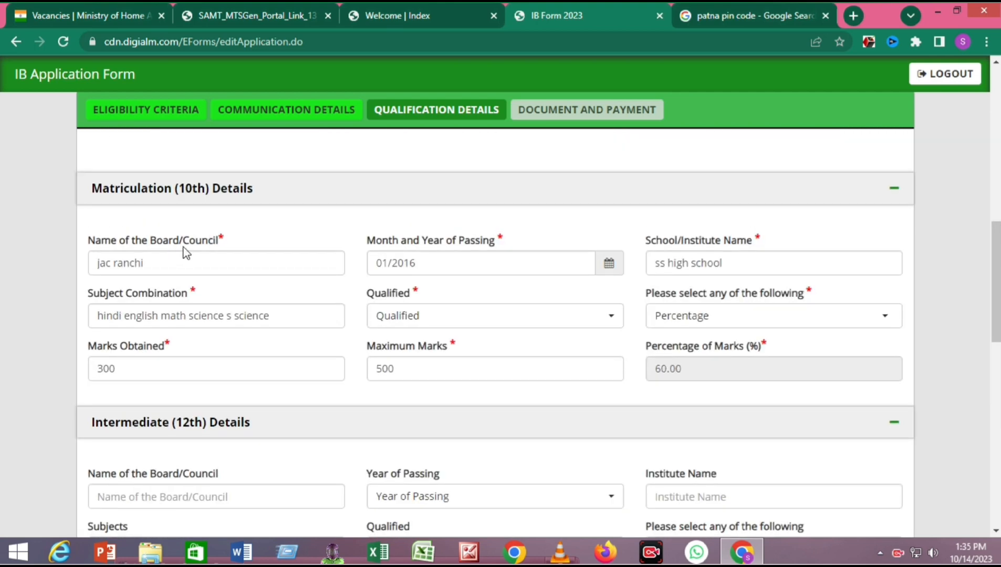
{"action": "left_click_drag", "start_coordinate": [459, 240], "coordinate": [503, 240]}
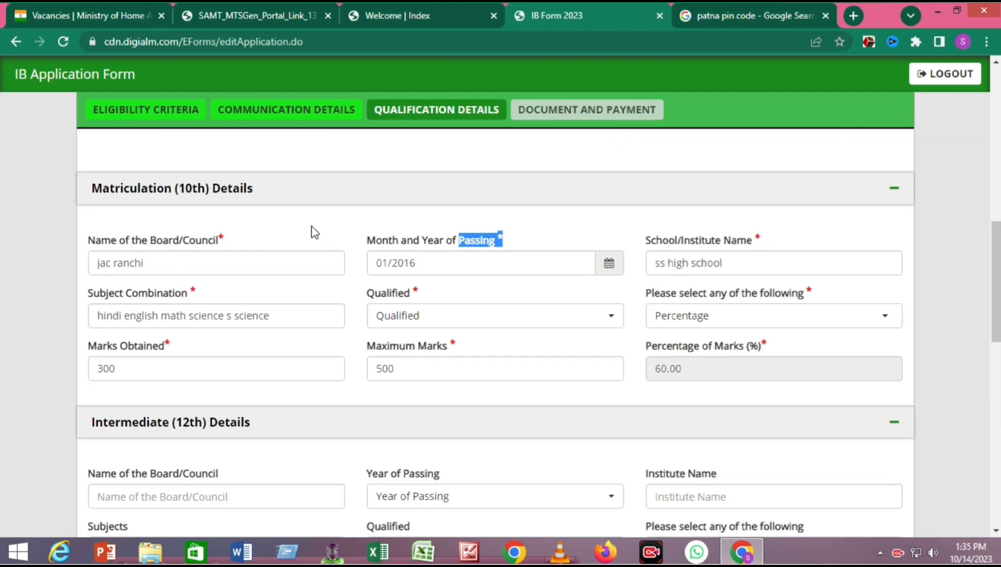
{"action": "left_click_drag", "start_coordinate": [223, 237], "coordinate": [208, 240]}
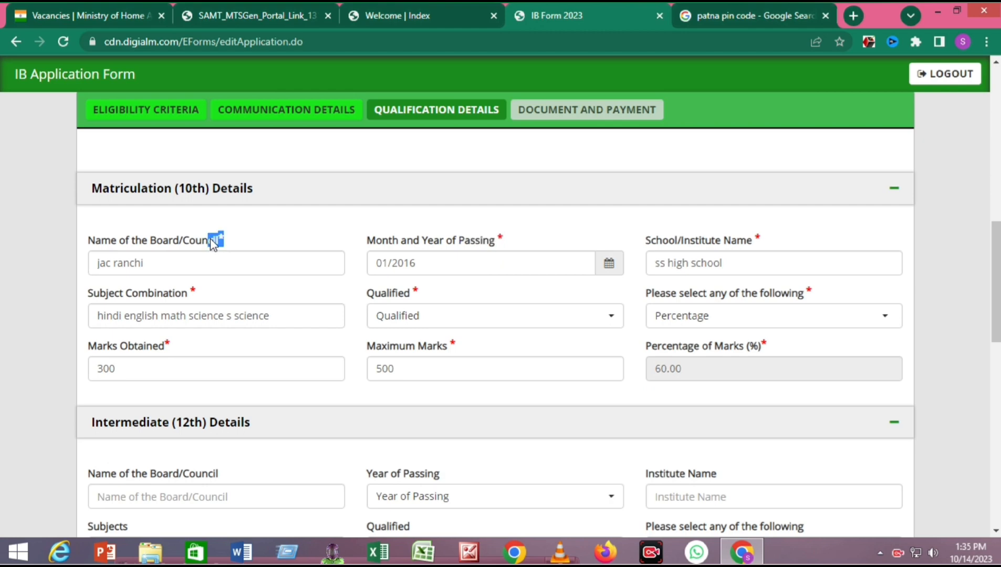
{"action": "scroll", "coordinate": [325, 358], "scroll_direction": "down", "scroll_amount": 7}
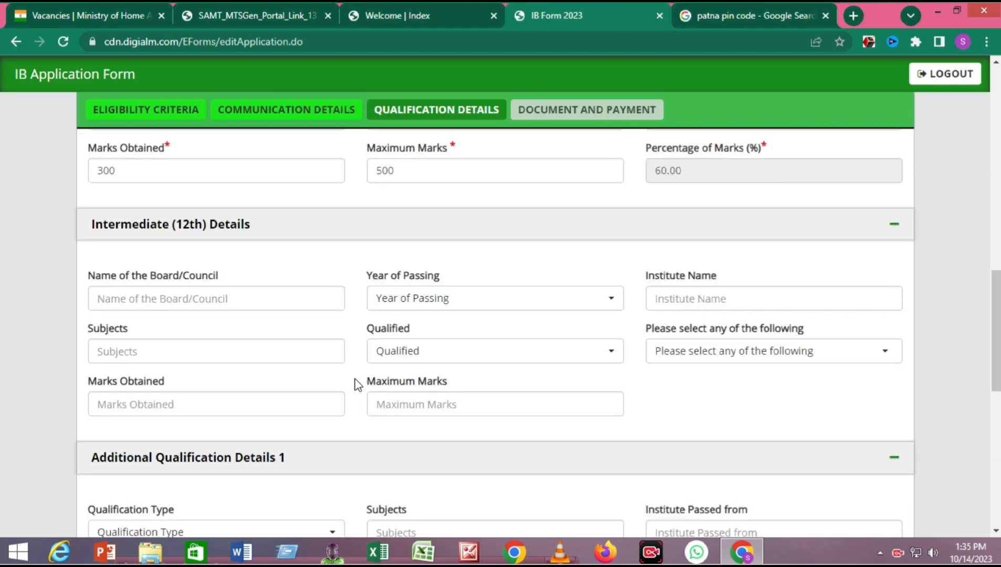
{"action": "scroll", "coordinate": [315, 264], "scroll_direction": "down", "scroll_amount": 2}
{"action": "scroll", "coordinate": [315, 264], "scroll_direction": "up", "scroll_amount": 1}
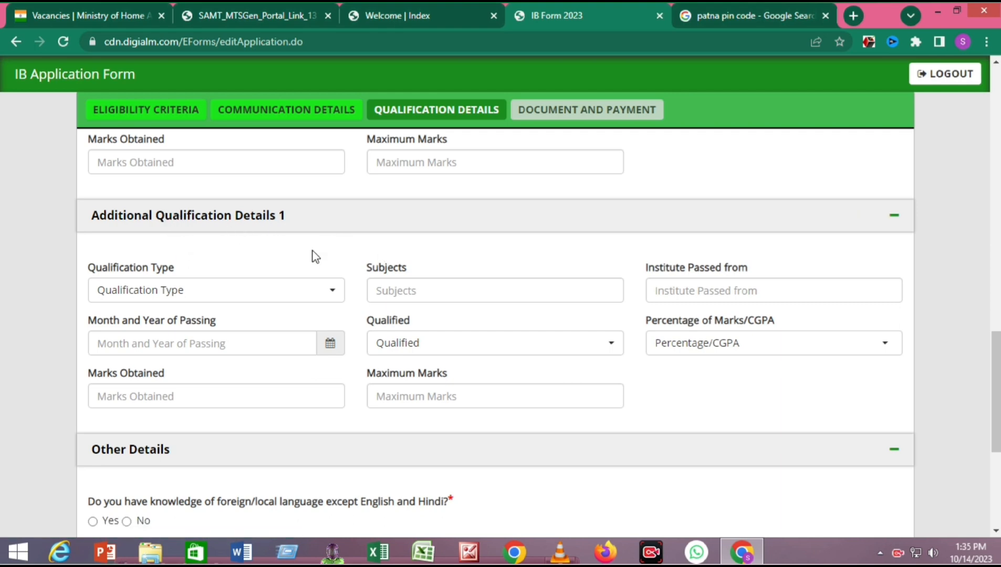
{"action": "left_click_drag", "start_coordinate": [311, 251], "coordinate": [128, 224]}
{"action": "left_click", "coordinate": [458, 261]}
- Answer Yes to knowing other languages, enter 'hindi english', and select No for work experience
{"action": "scroll", "coordinate": [948, 209], "scroll_direction": "down", "scroll_amount": 4}
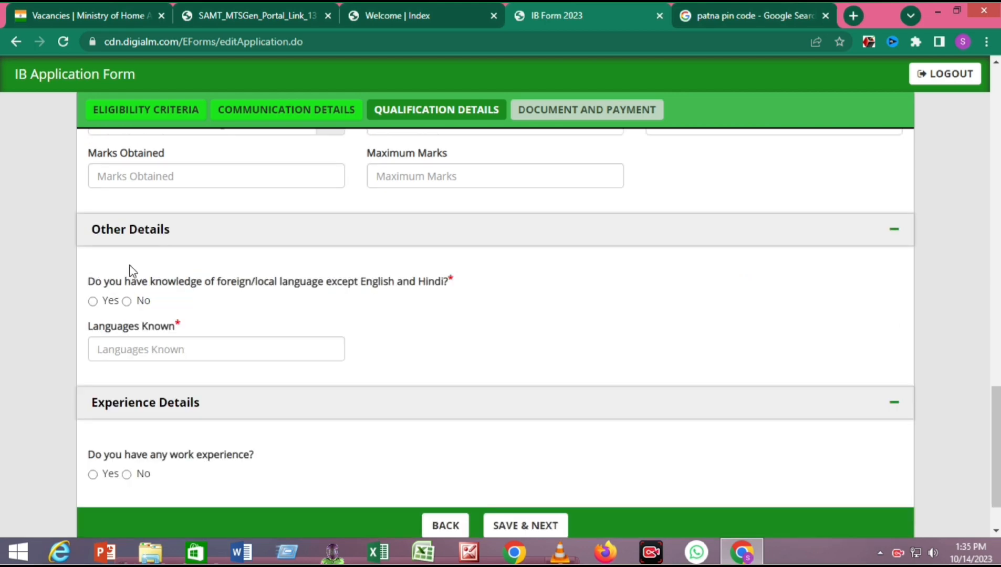
{"action": "scroll", "coordinate": [158, 258], "scroll_direction": "down", "scroll_amount": 2}
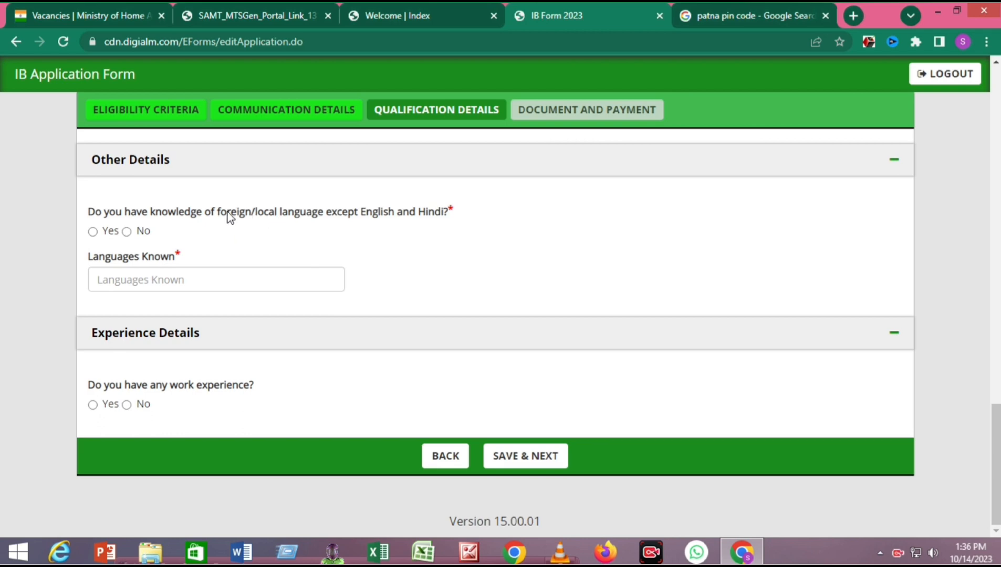
{"action": "left_click_drag", "start_coordinate": [228, 214], "coordinate": [395, 214]}
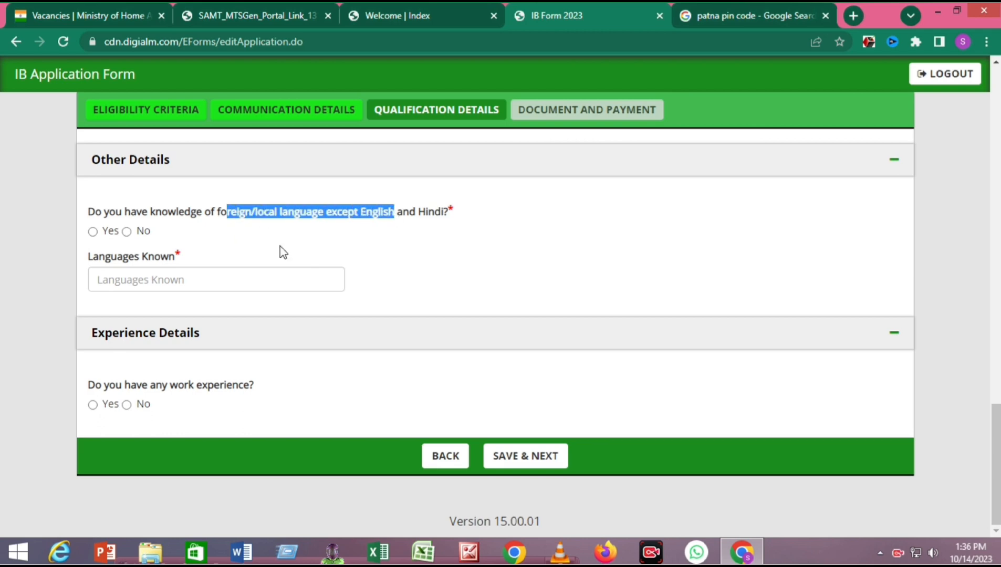
{"action": "left_click", "coordinate": [93, 231]}
{"action": "left_click", "coordinate": [157, 282]}
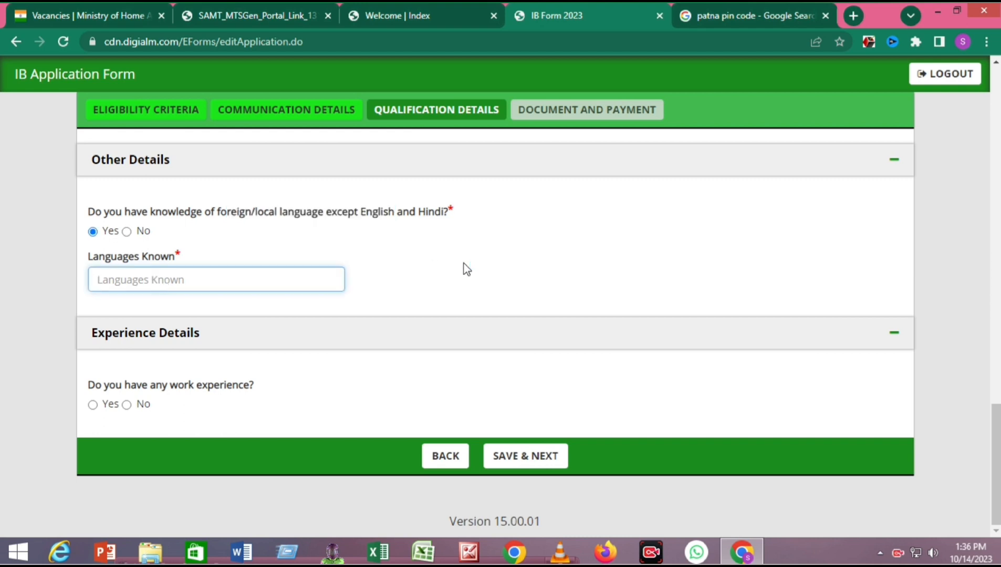
{"action": "type", "text": "h"}
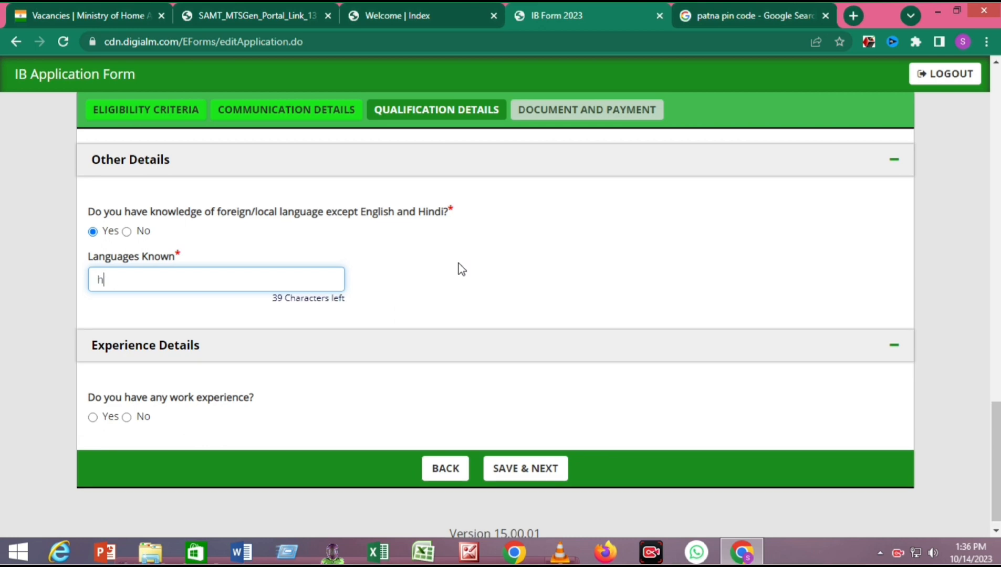
{"action": "type", "text": "indi english"}
{"action": "left_click", "coordinate": [450, 290]}
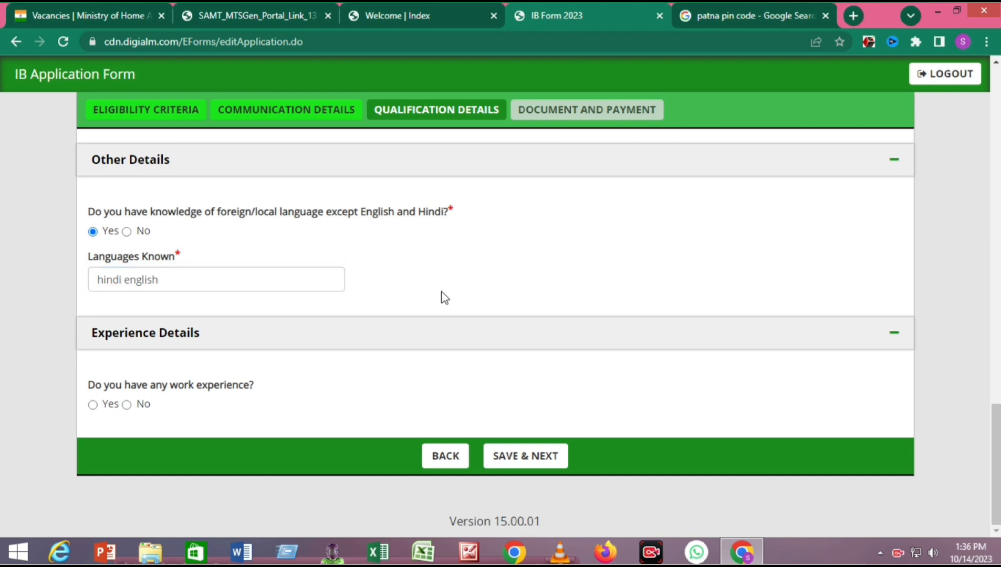
{"action": "left_click", "coordinate": [145, 401]}
- After the missing-status alert on saving, set Matriculation Qualified to Pass and save again
{"action": "left_click", "coordinate": [502, 456]}
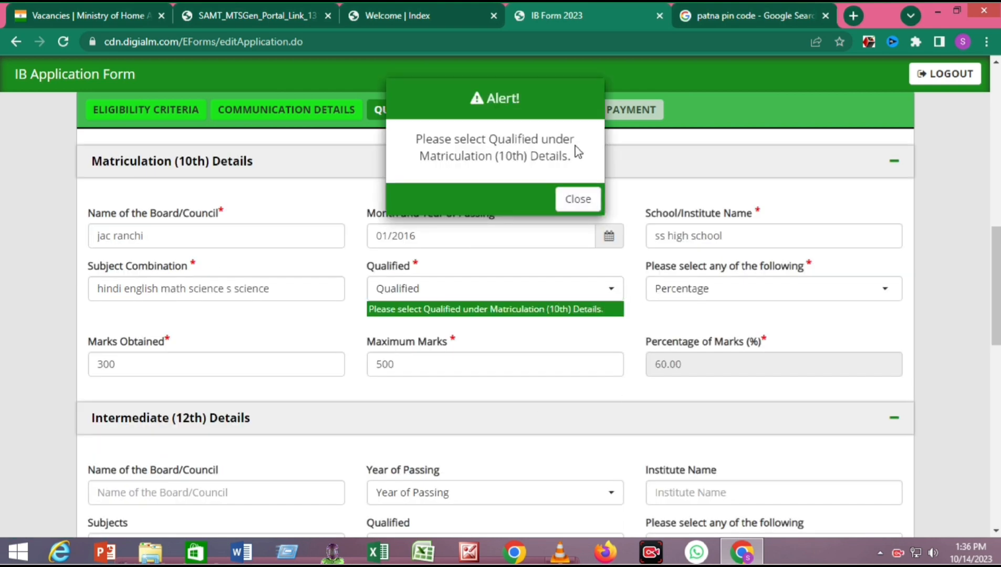
{"action": "left_click", "coordinate": [576, 200]}
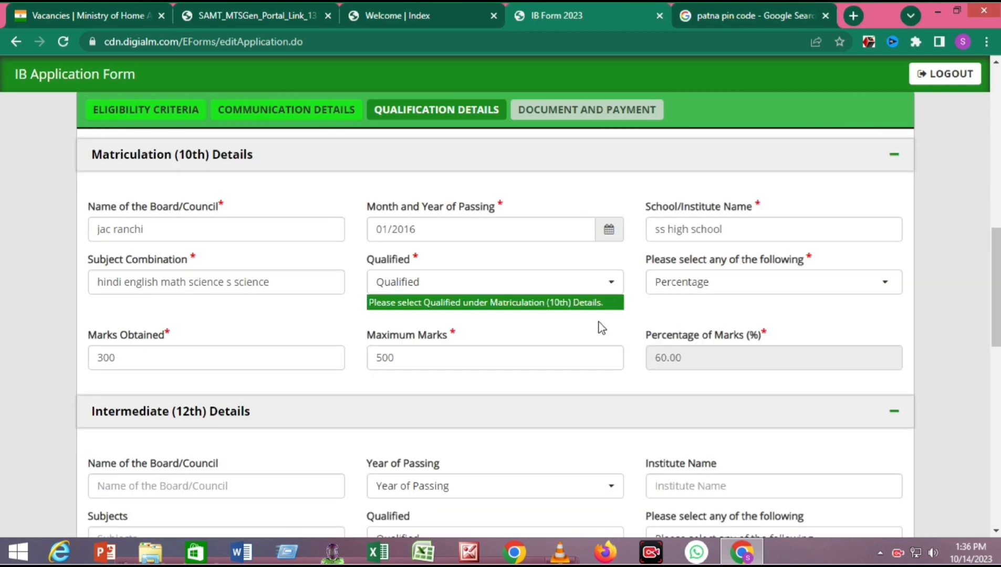
{"action": "left_click", "coordinate": [612, 291]}
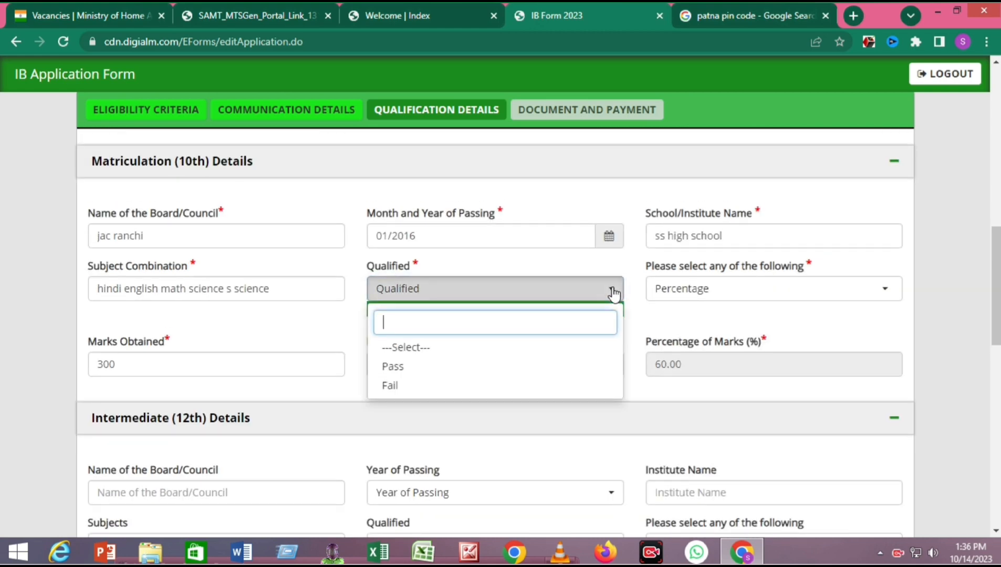
{"action": "left_click", "coordinate": [400, 367]}
{"action": "scroll", "coordinate": [442, 478], "scroll_direction": "down", "scroll_amount": 10}
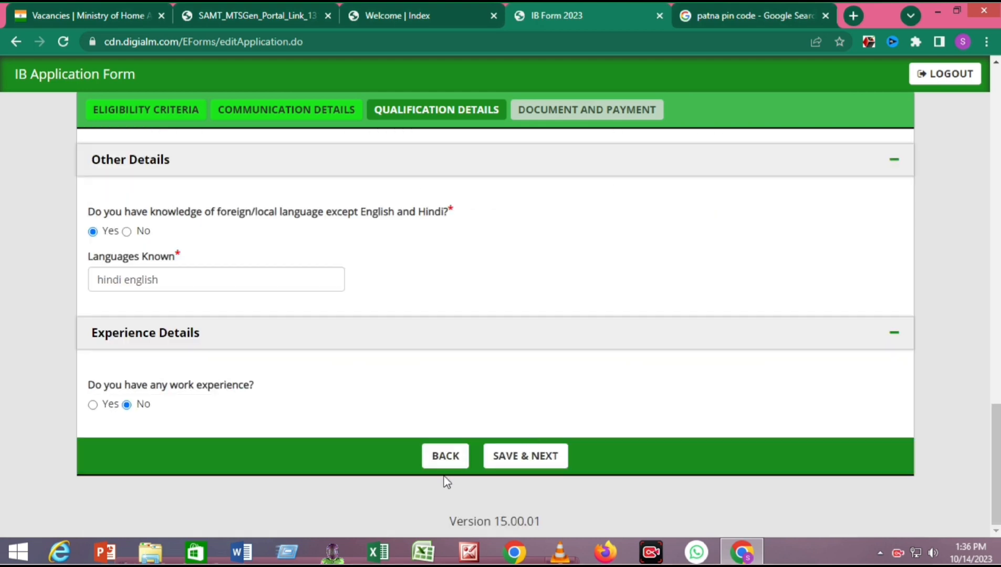
{"action": "left_click", "coordinate": [526, 455]}
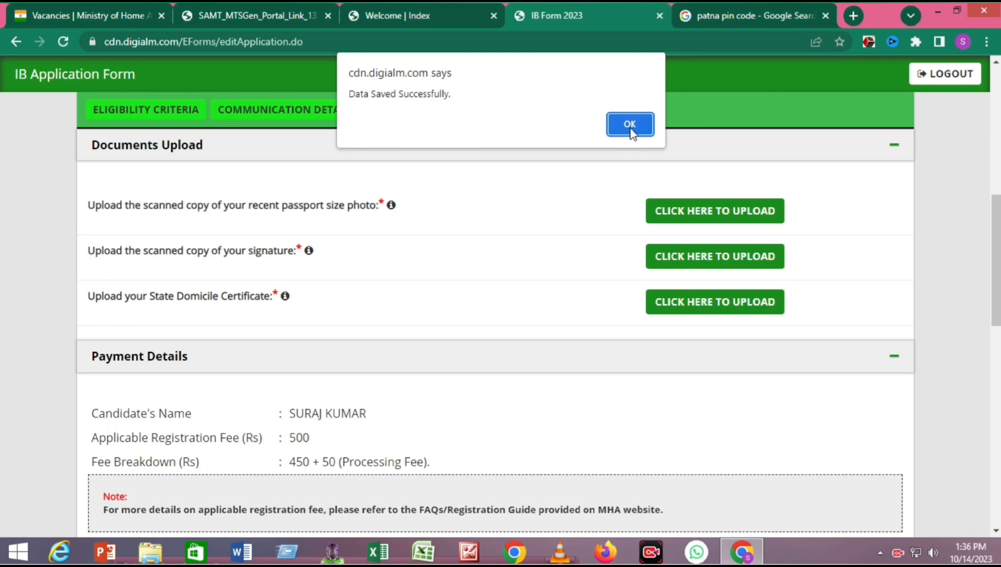
- Dismiss the Data Saved confirmation and scroll to the Documents Upload section
{"action": "left_click", "coordinate": [632, 126]}
{"action": "scroll", "coordinate": [50, 313], "scroll_direction": "up", "scroll_amount": 2}
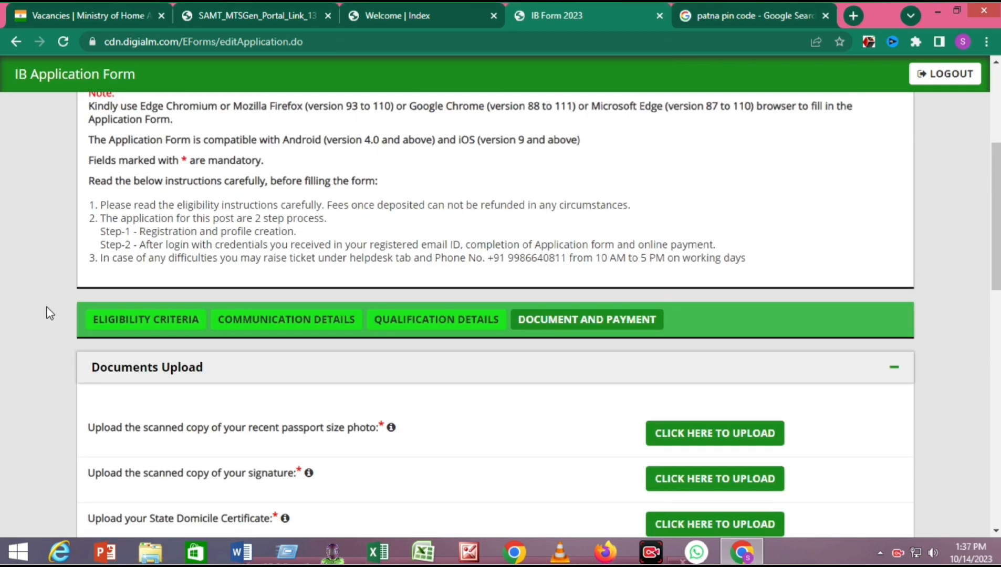
{"action": "scroll", "coordinate": [50, 313], "scroll_direction": "down", "scroll_amount": 1}
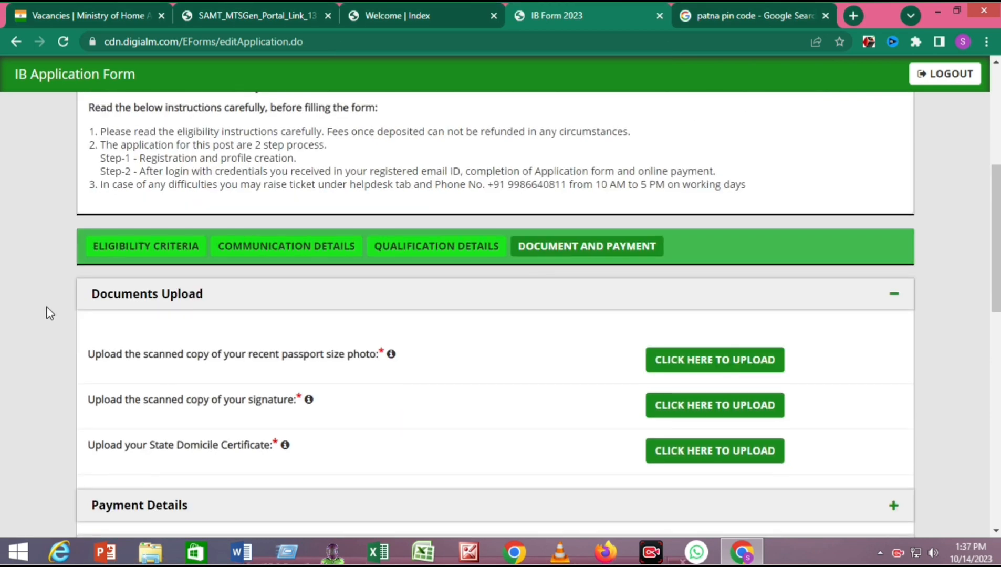
{"action": "scroll", "coordinate": [50, 314], "scroll_direction": "down", "scroll_amount": 1}
{"action": "left_click_drag", "start_coordinate": [110, 284], "coordinate": [498, 290]}
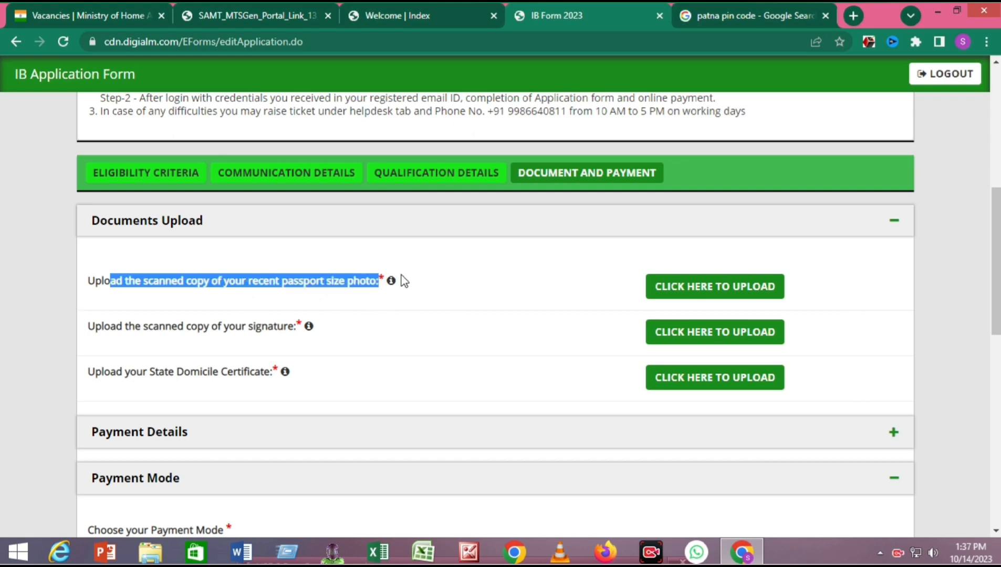
- Read the photo, signature and State Domicile Certificate upload requirement tooltips
{"action": "mouse_move", "coordinate": [391, 281]}
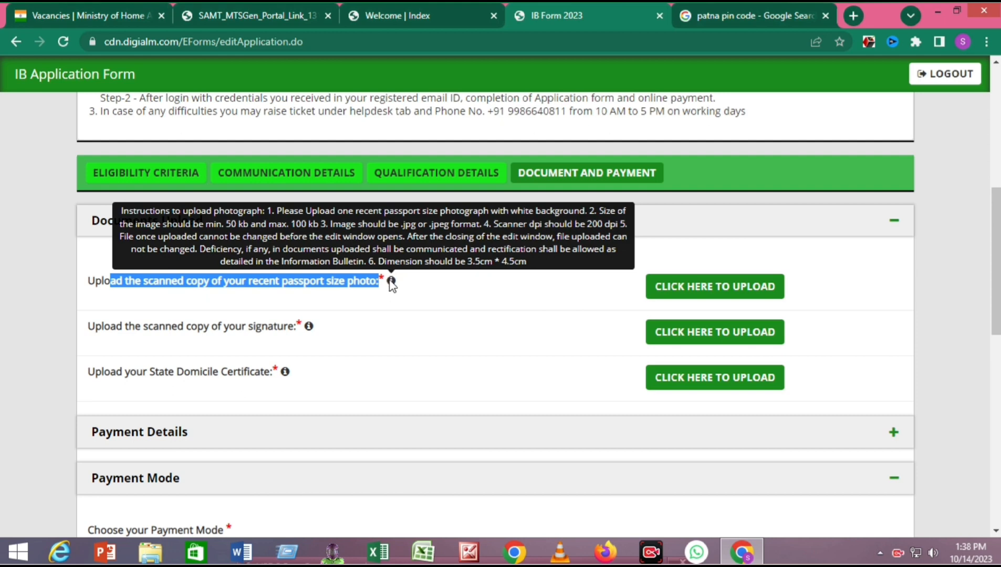
{"action": "mouse_move", "coordinate": [308, 329]}
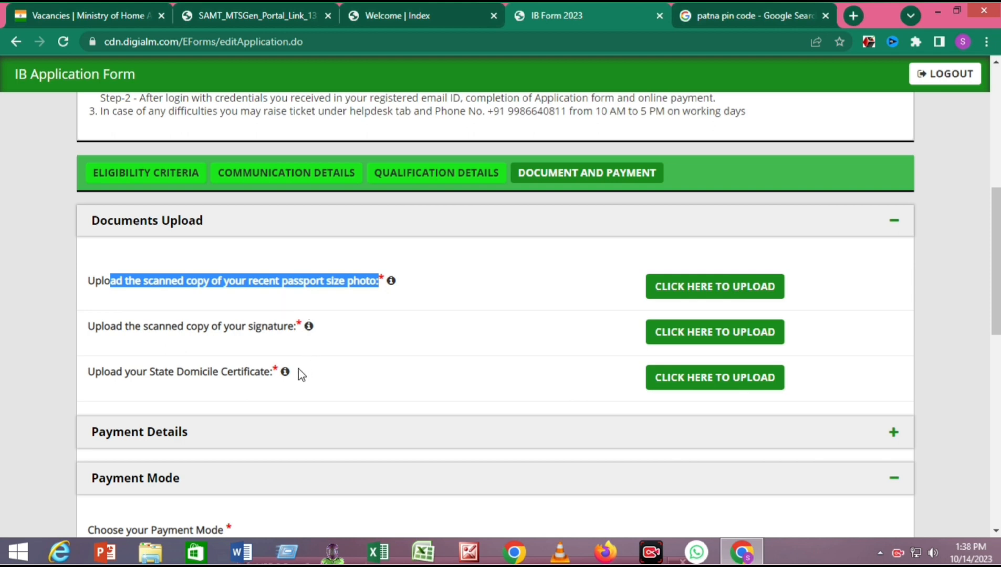
{"action": "mouse_move", "coordinate": [286, 373]}
{"action": "scroll", "coordinate": [284, 373], "scroll_direction": "down", "scroll_amount": 1}
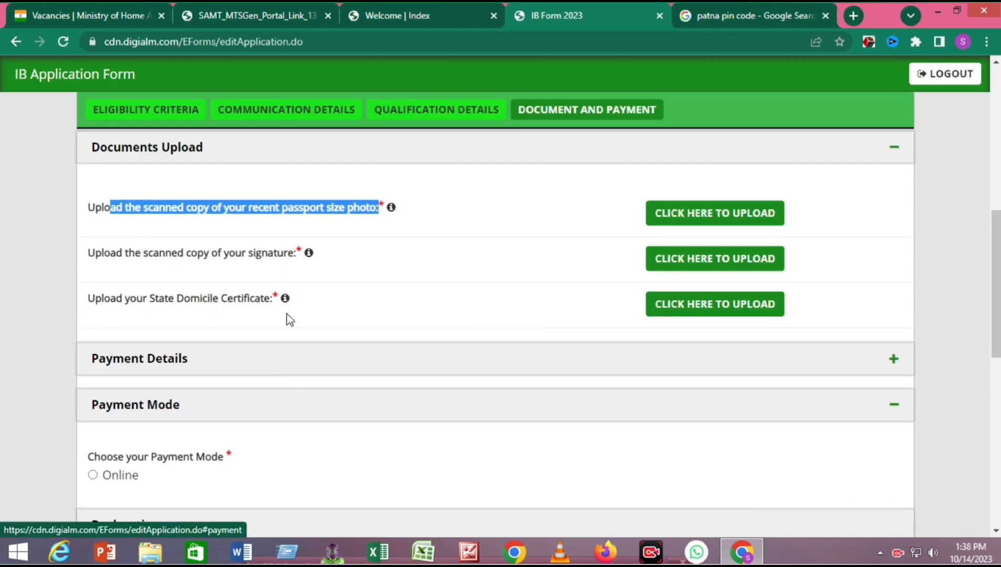
{"action": "mouse_move", "coordinate": [286, 306]}
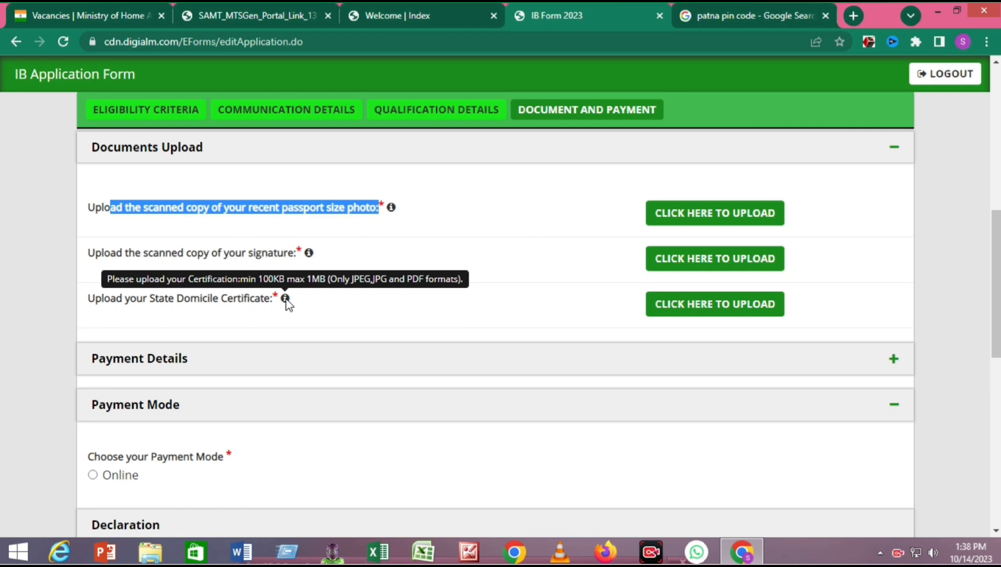
{"action": "scroll", "coordinate": [286, 306], "scroll_direction": "down", "scroll_amount": 2}
{"action": "scroll", "coordinate": [287, 306], "scroll_direction": "up", "scroll_amount": 2}
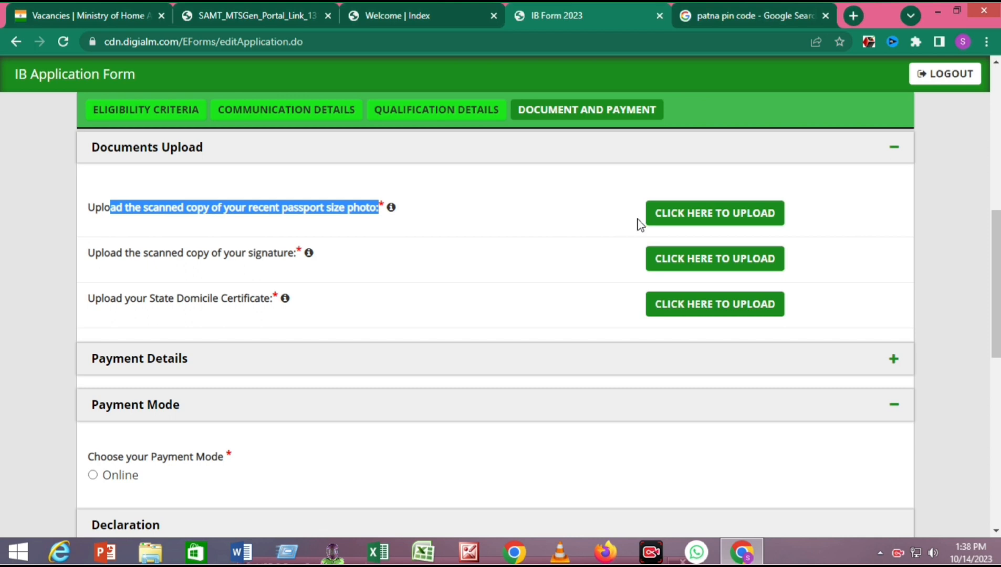
{"action": "left_click", "coordinate": [585, 221]}
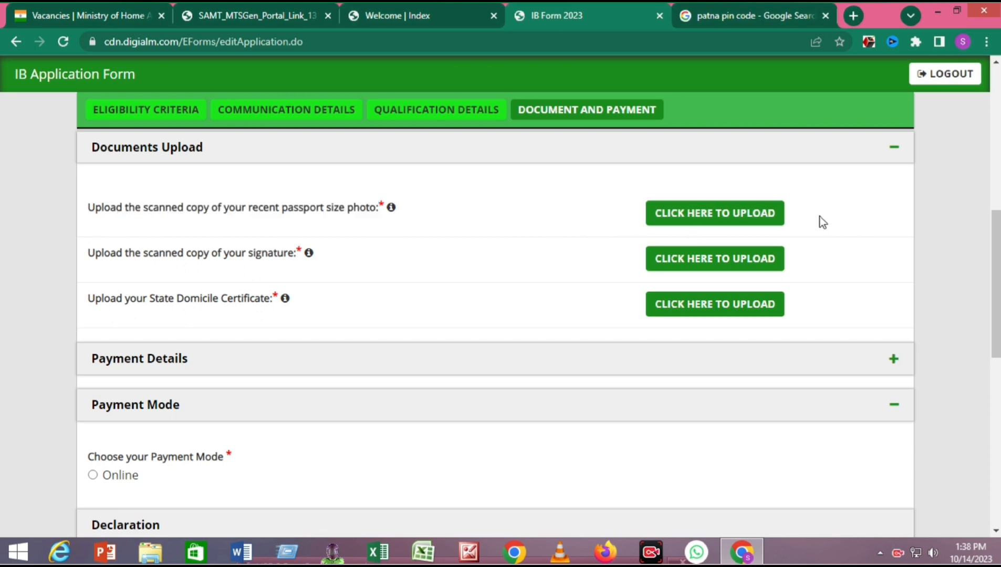
{"action": "scroll", "coordinate": [421, 292], "scroll_direction": "down", "scroll_amount": 2}
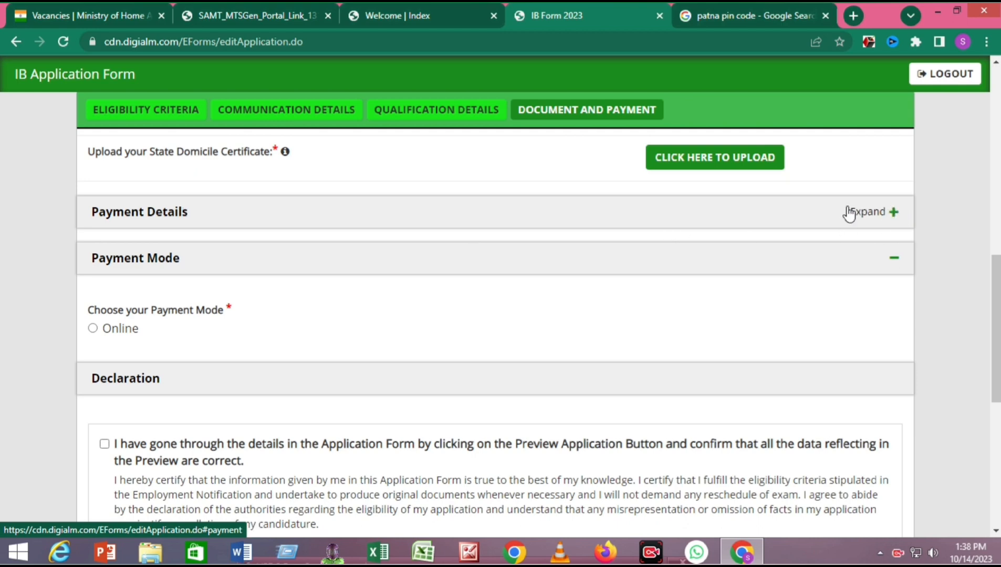
- Expand Payment Details to reveal the Rs 500 registration fee (450 + 50 processing fee)
{"action": "left_click_drag", "start_coordinate": [804, 246], "coordinate": [854, 215]}
{"action": "left_click", "coordinate": [841, 181]}
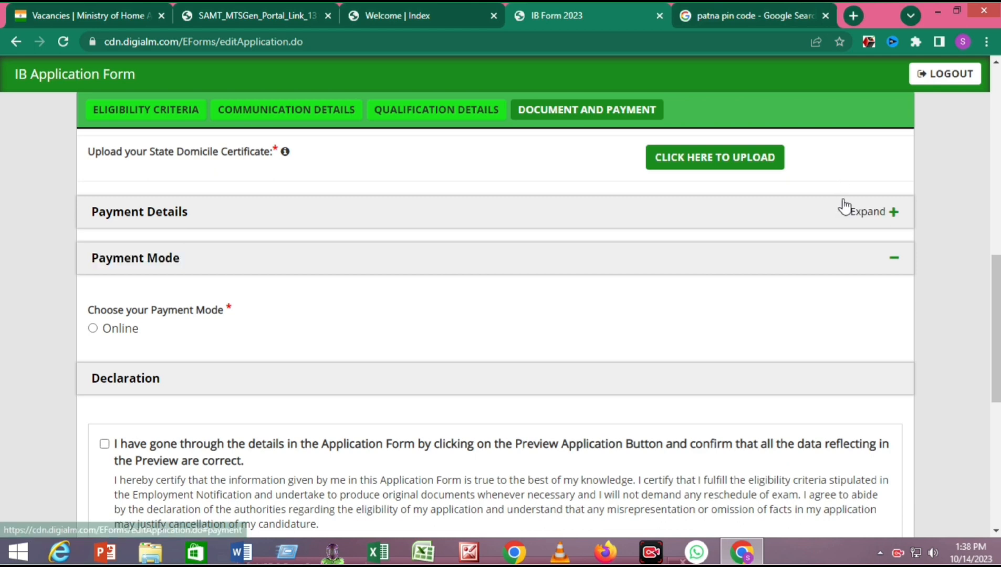
{"action": "left_click", "coordinate": [893, 215]}
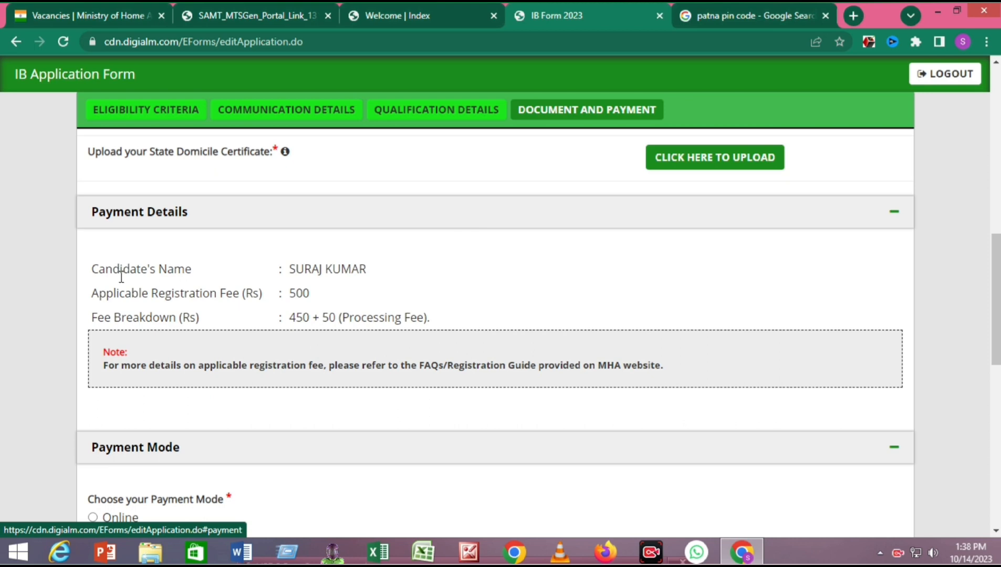
{"action": "left_click_drag", "start_coordinate": [99, 269], "coordinate": [277, 270]}
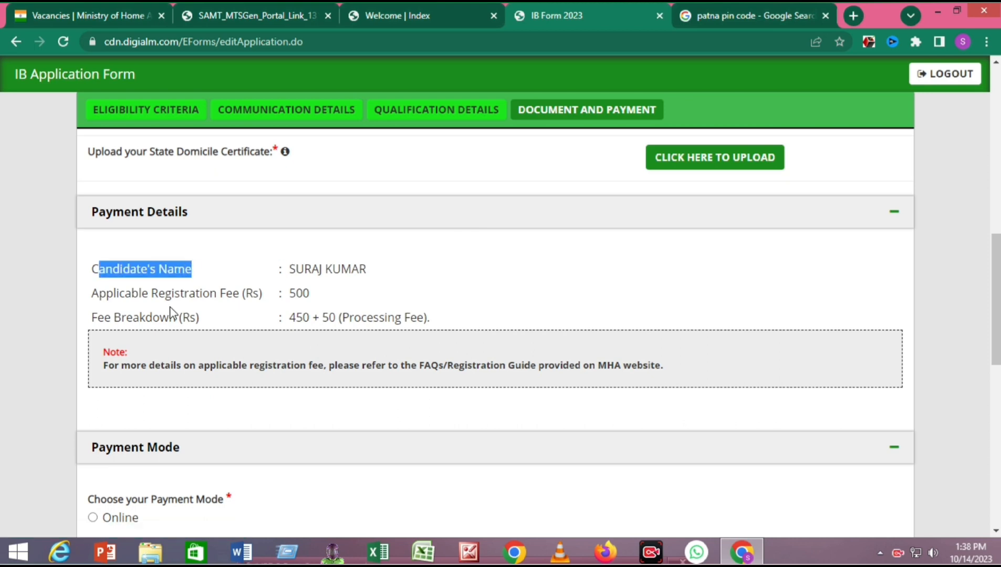
{"action": "left_click_drag", "start_coordinate": [170, 310], "coordinate": [223, 303]}
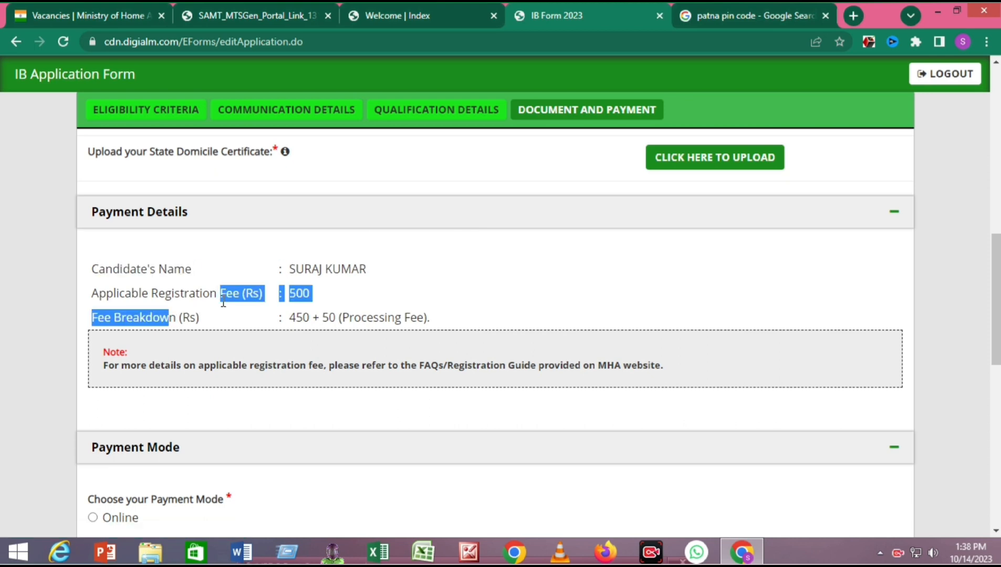
{"action": "left_click", "coordinate": [455, 287]}
- Collapse and reopen the Payment Mode section
{"action": "scroll", "coordinate": [455, 287], "scroll_direction": "down", "scroll_amount": 3}
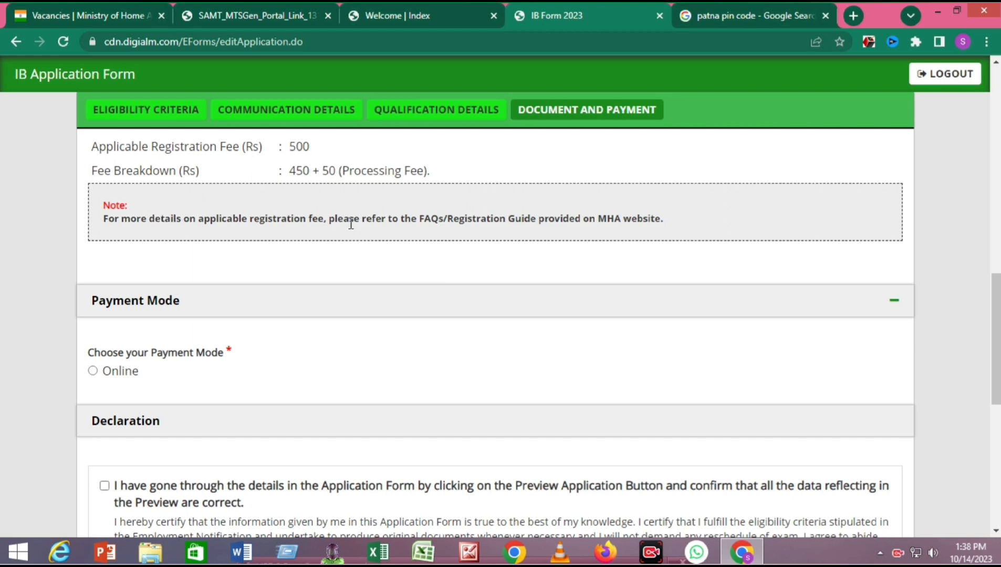
{"action": "scroll", "coordinate": [431, 223], "scroll_direction": "down", "scroll_amount": 1}
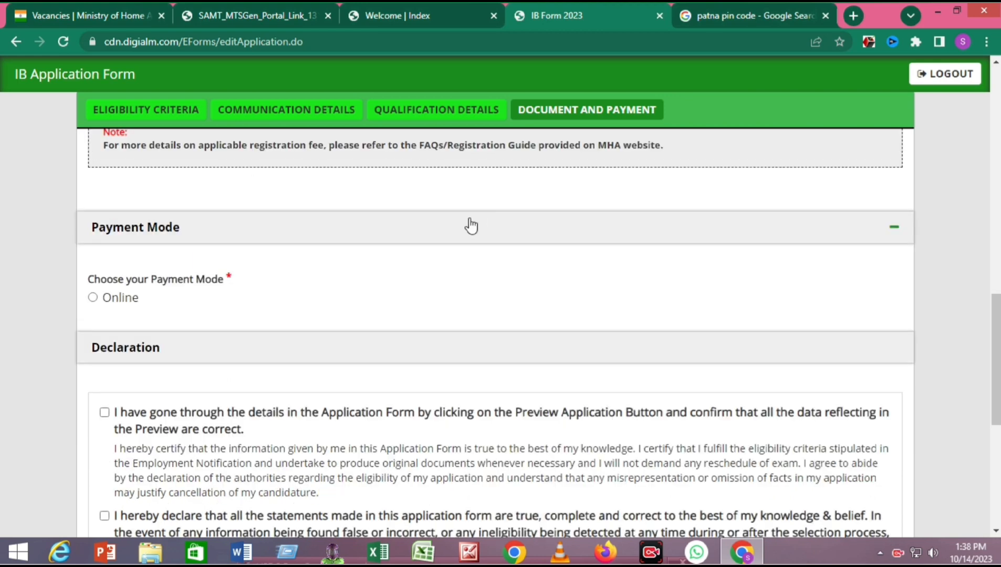
{"action": "left_click", "coordinate": [893, 230]}
{"action": "left_click", "coordinate": [893, 231]}
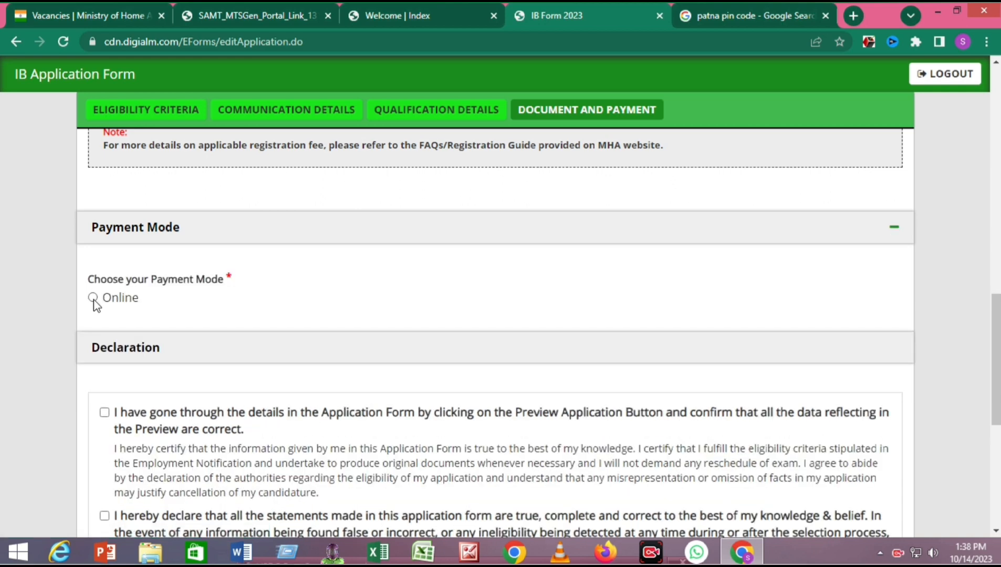
- Select Online payment mode and tick all five declarations, including certificates possession and I Agree
{"action": "left_click", "coordinate": [93, 298]}
{"action": "scroll", "coordinate": [96, 294], "scroll_direction": "down", "scroll_amount": 3}
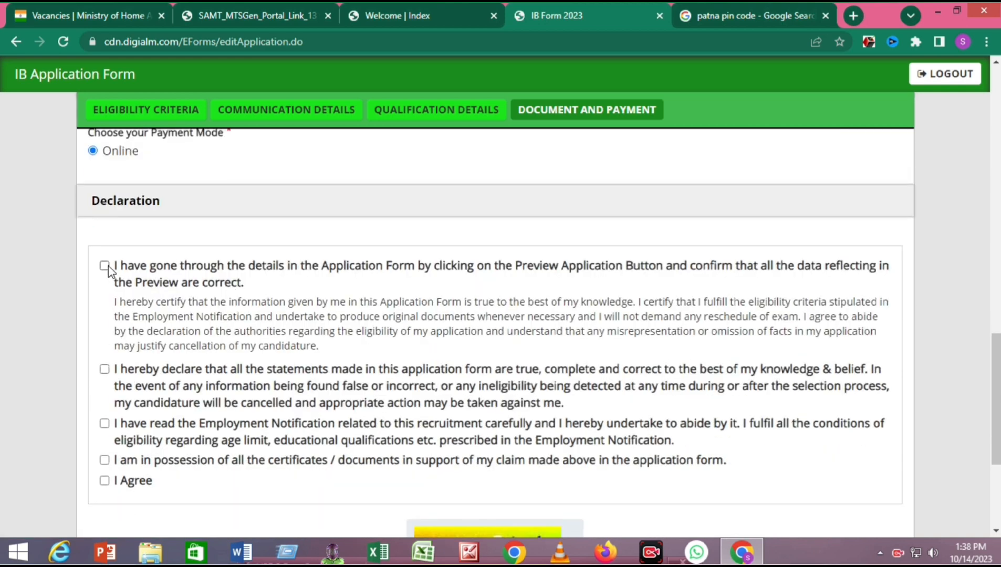
{"action": "left_click", "coordinate": [105, 265]}
{"action": "left_click", "coordinate": [105, 369]}
{"action": "left_click", "coordinate": [105, 424]}
{"action": "left_click", "coordinate": [104, 481]}
{"action": "left_click", "coordinate": [104, 460]}
{"action": "scroll", "coordinate": [284, 339], "scroll_direction": "down", "scroll_amount": 4}
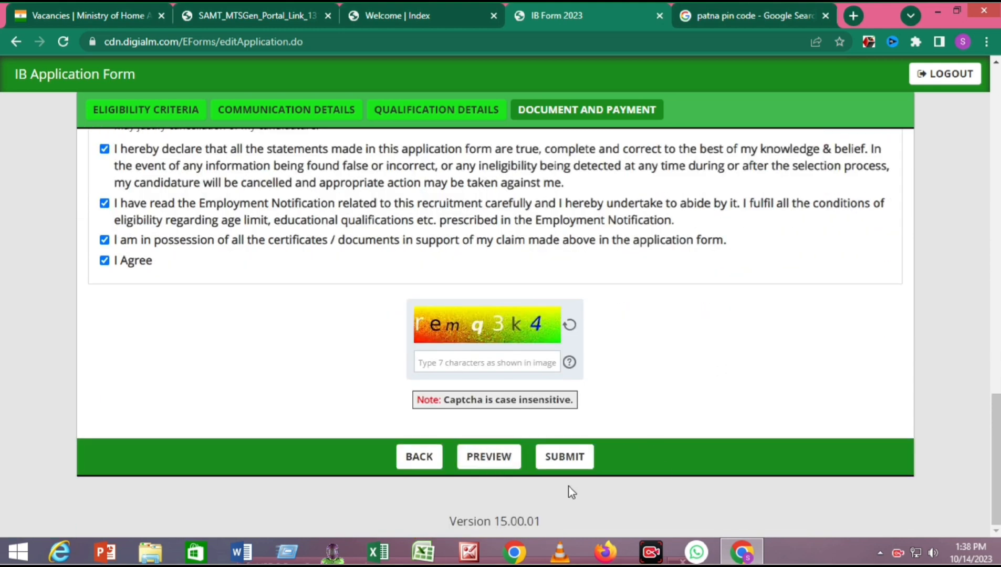
{"action": "scroll", "coordinate": [655, 257], "scroll_direction": "up", "scroll_amount": 20}
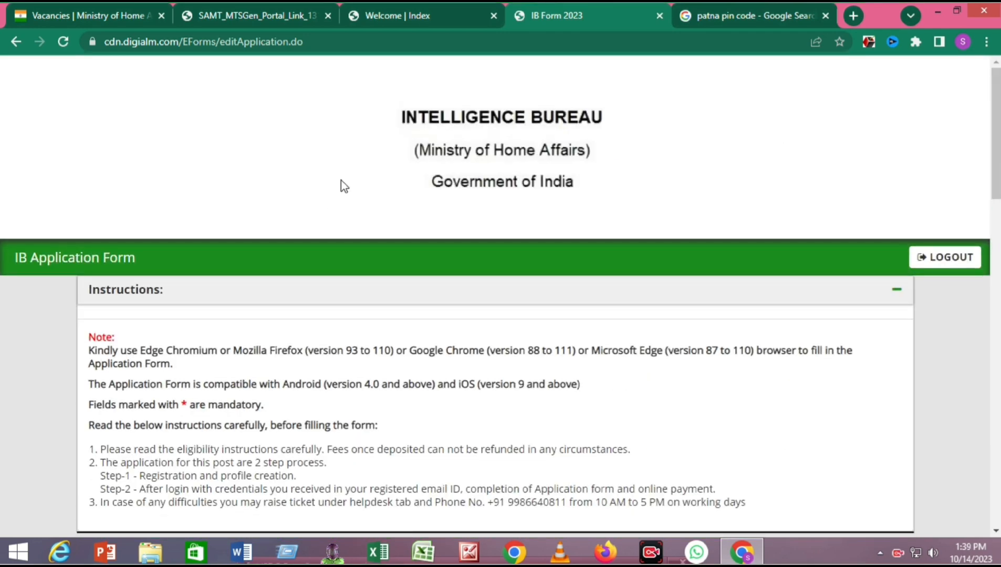
{"action": "scroll", "coordinate": [344, 187], "scroll_direction": "down", "scroll_amount": 5}
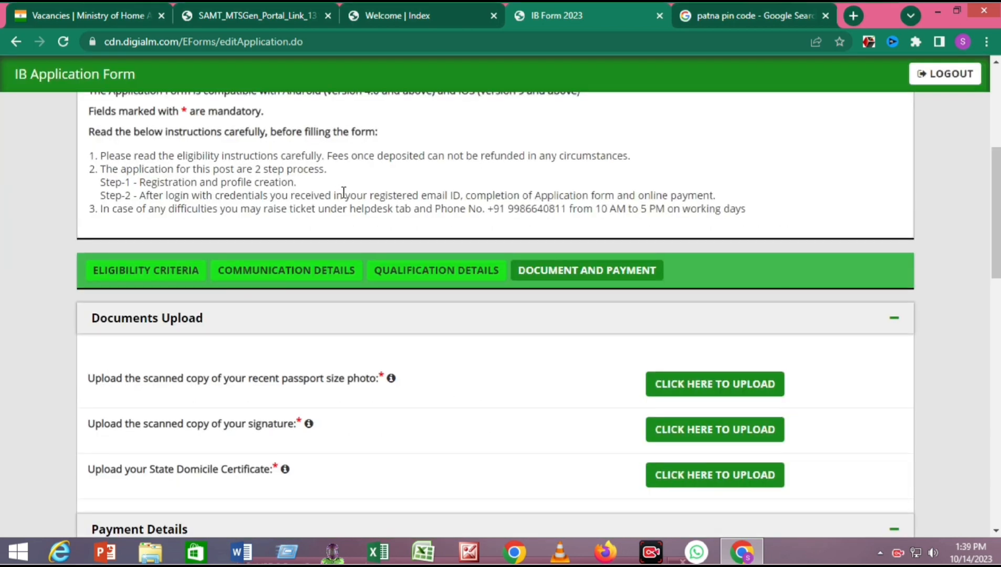